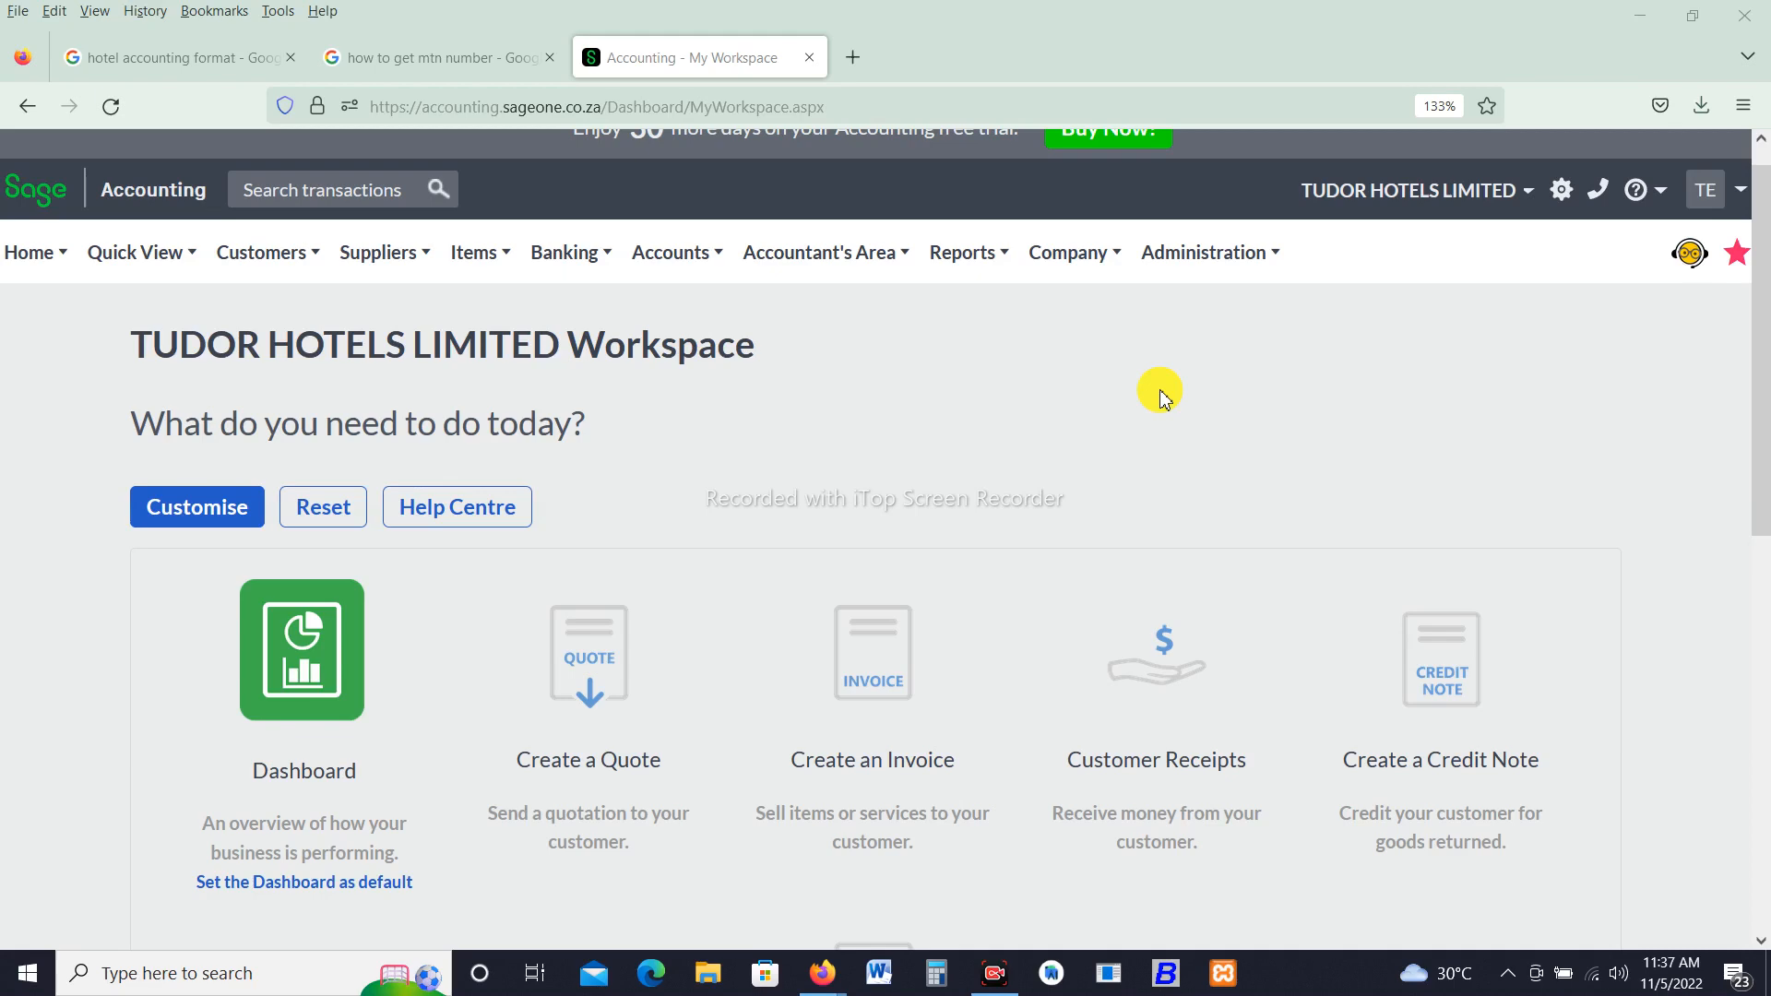
- Open a new account form and name the account Room Service
left_click(678, 256)
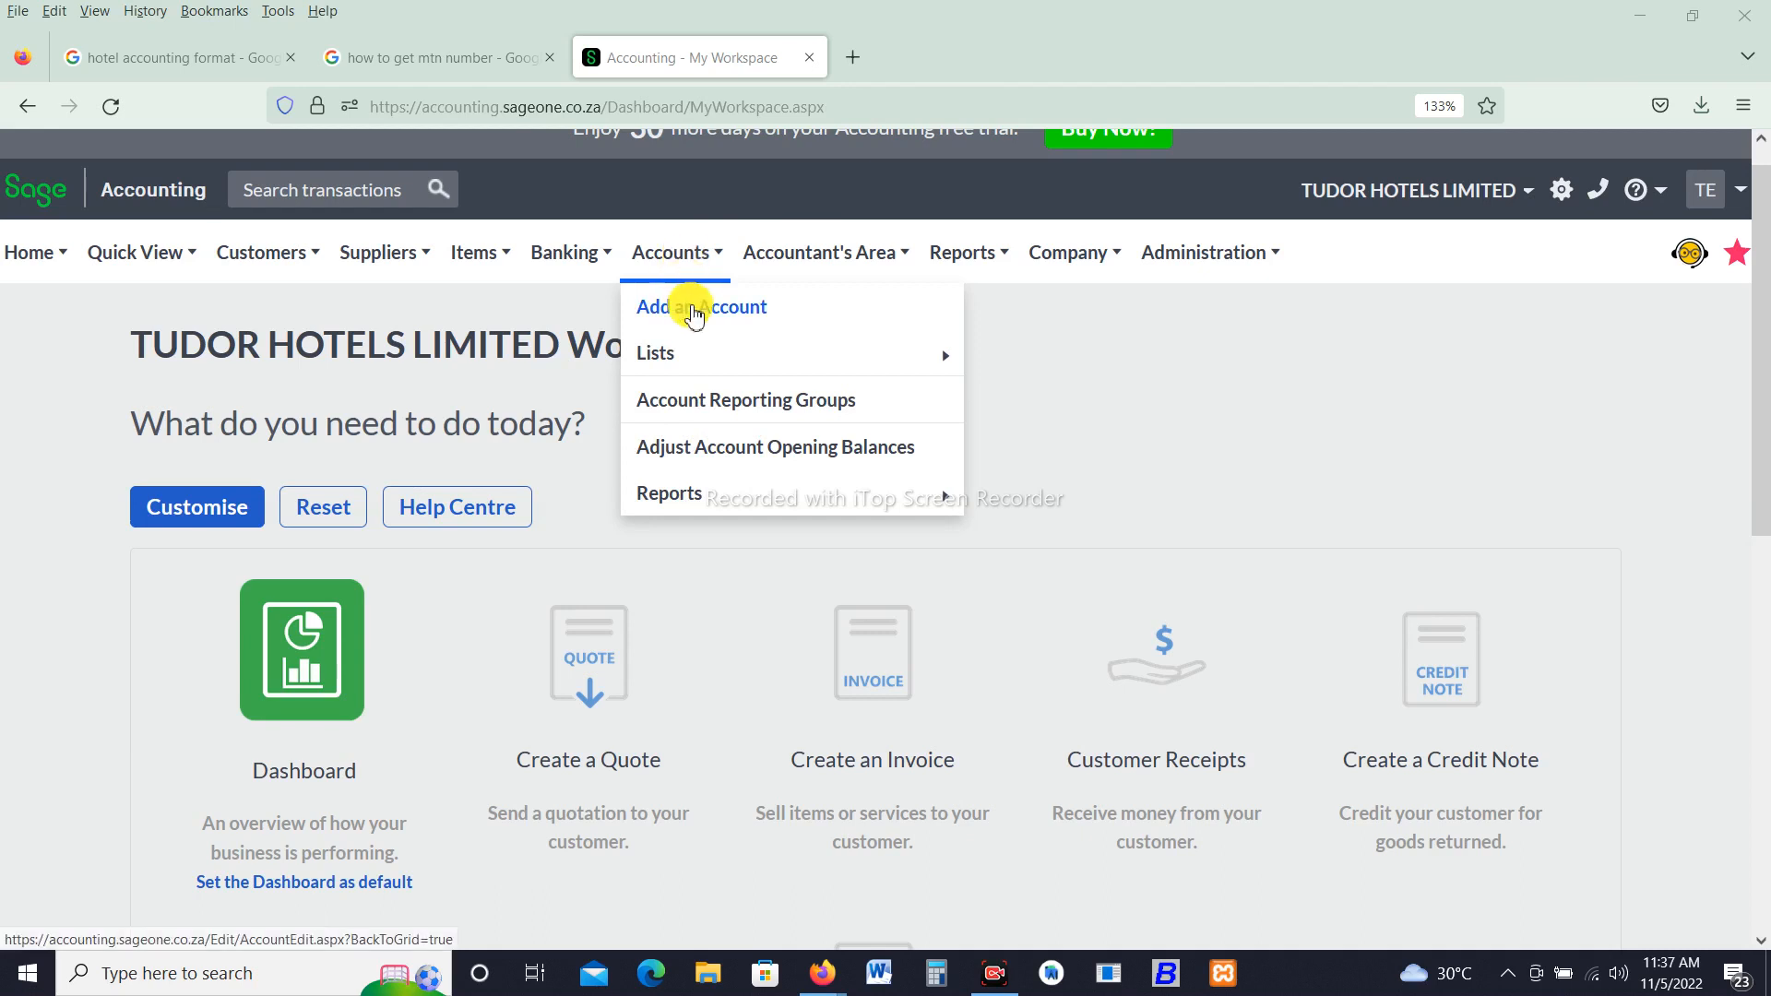
left_click(695, 310)
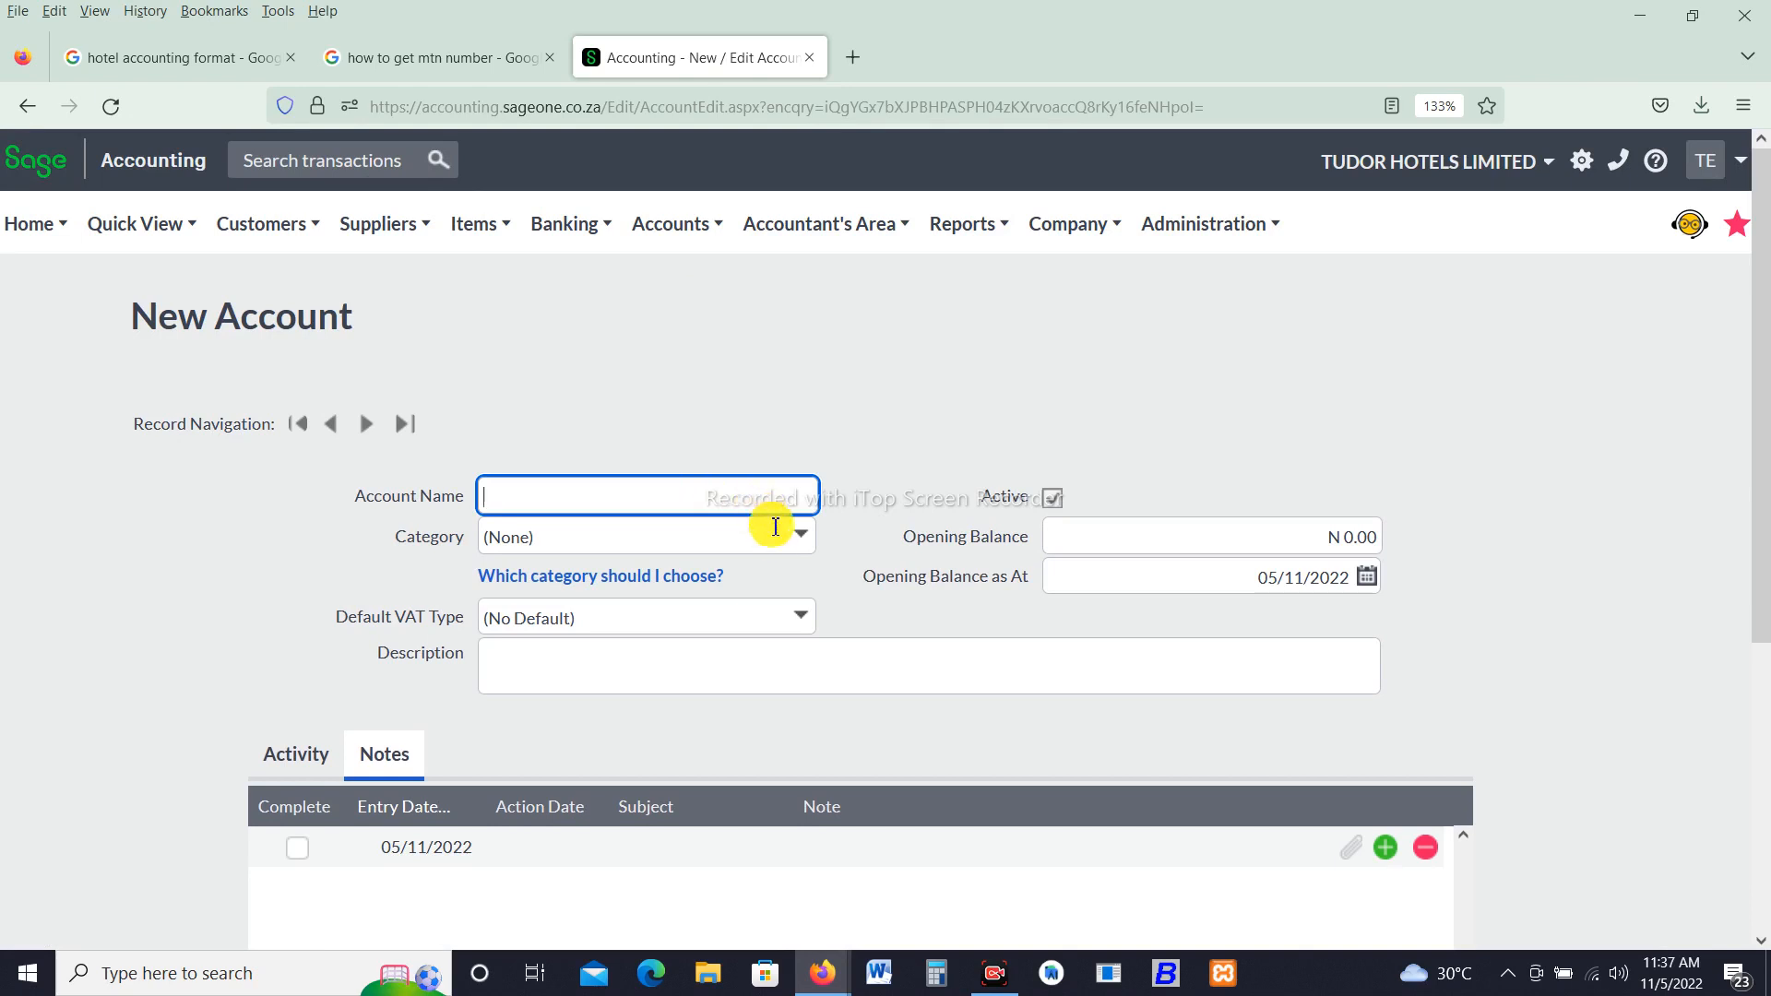
left_click(800, 544)
left_click(801, 544)
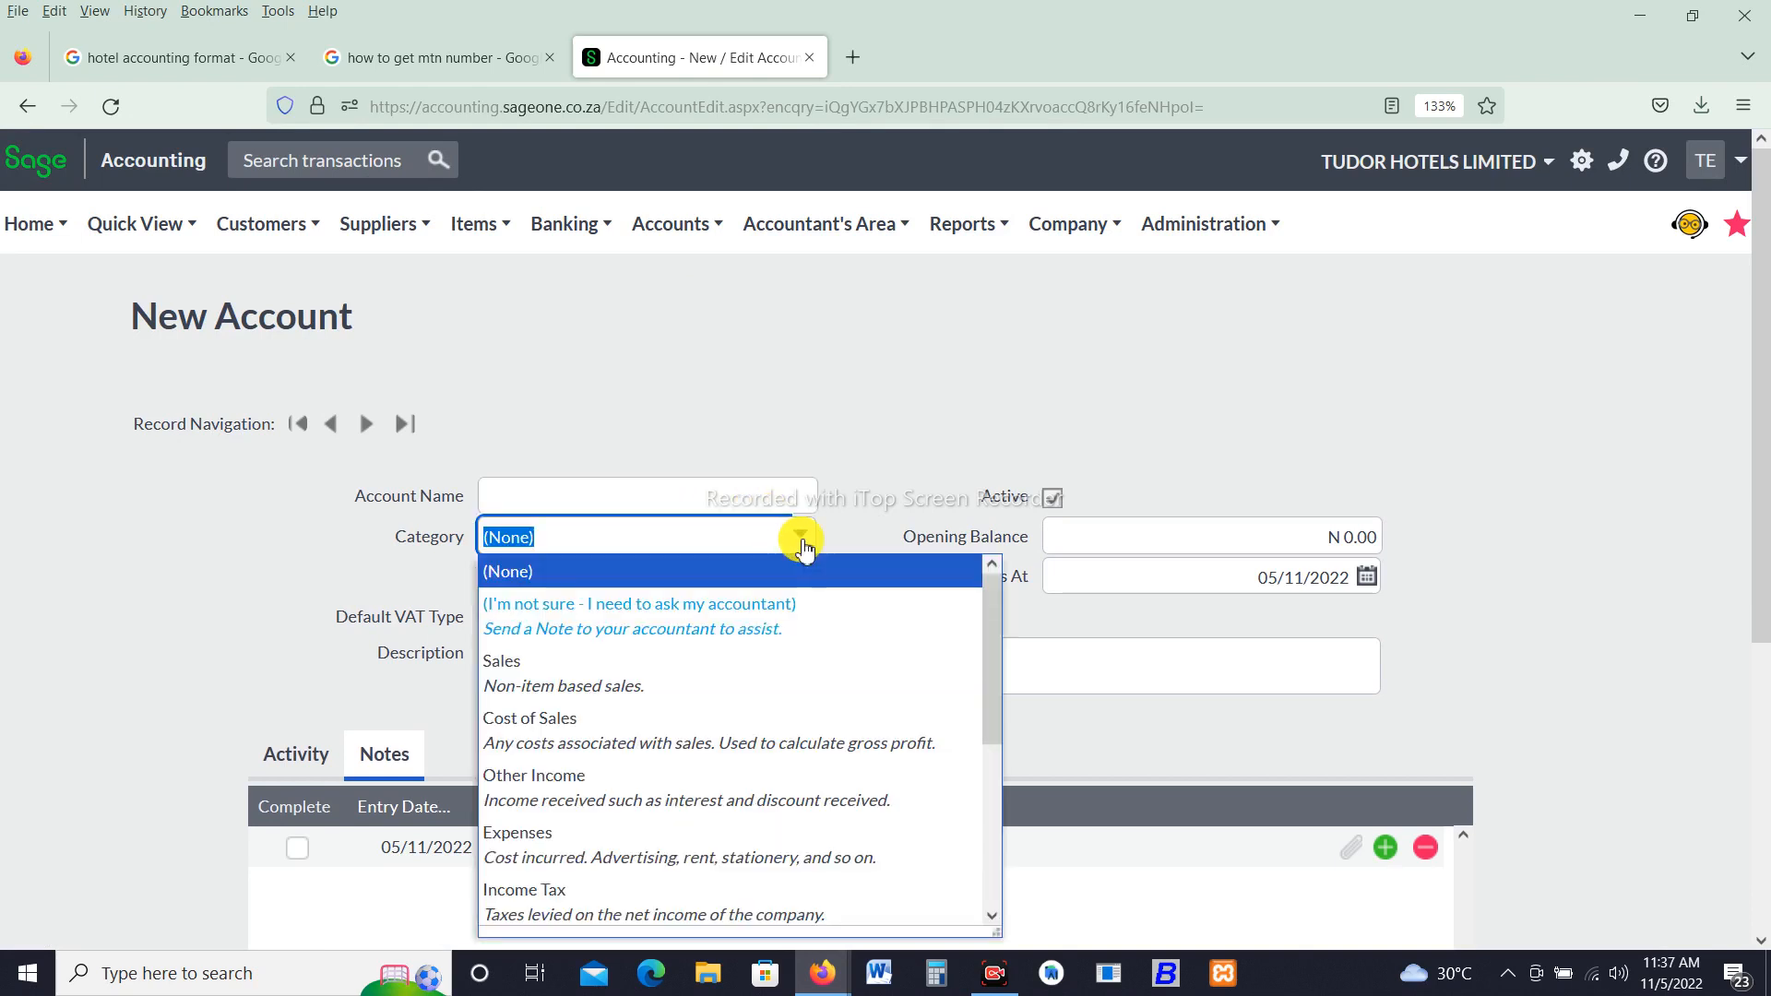
left_click(747, 506)
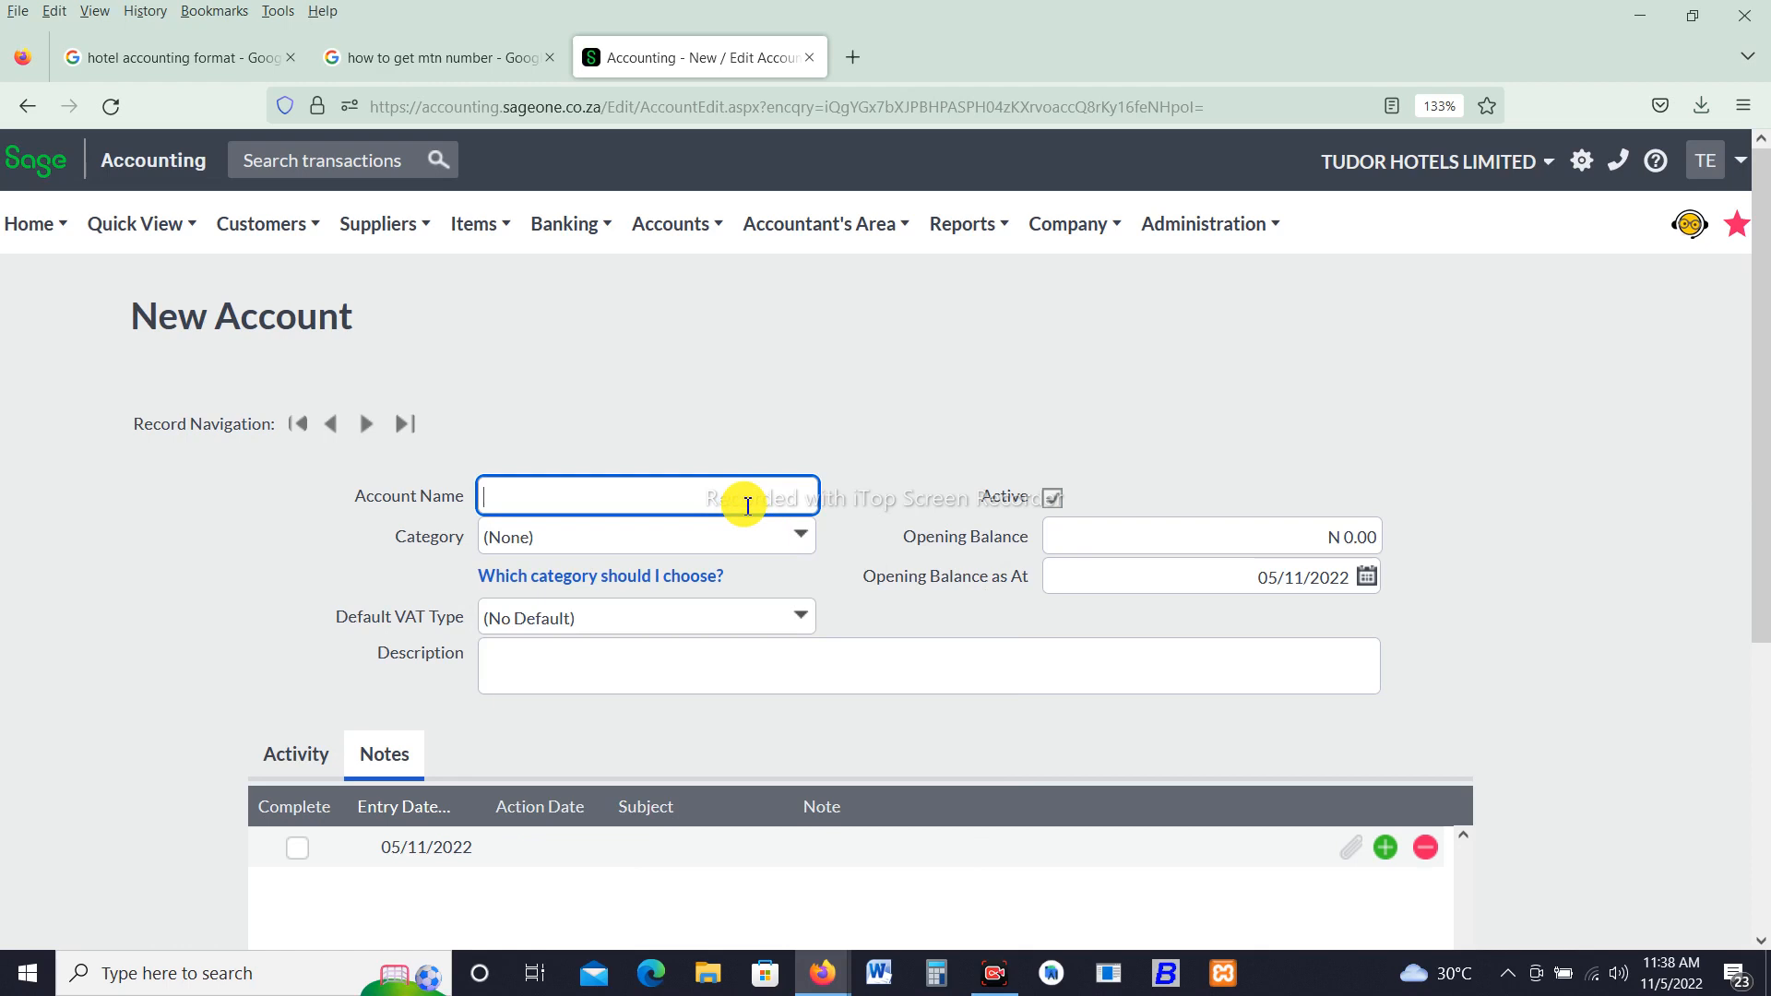
type("S")
key("BackSpace")
type("Room Service")
- Set the Room Service account's category to Sales and its default VAT type to No VAT
left_click(801, 542)
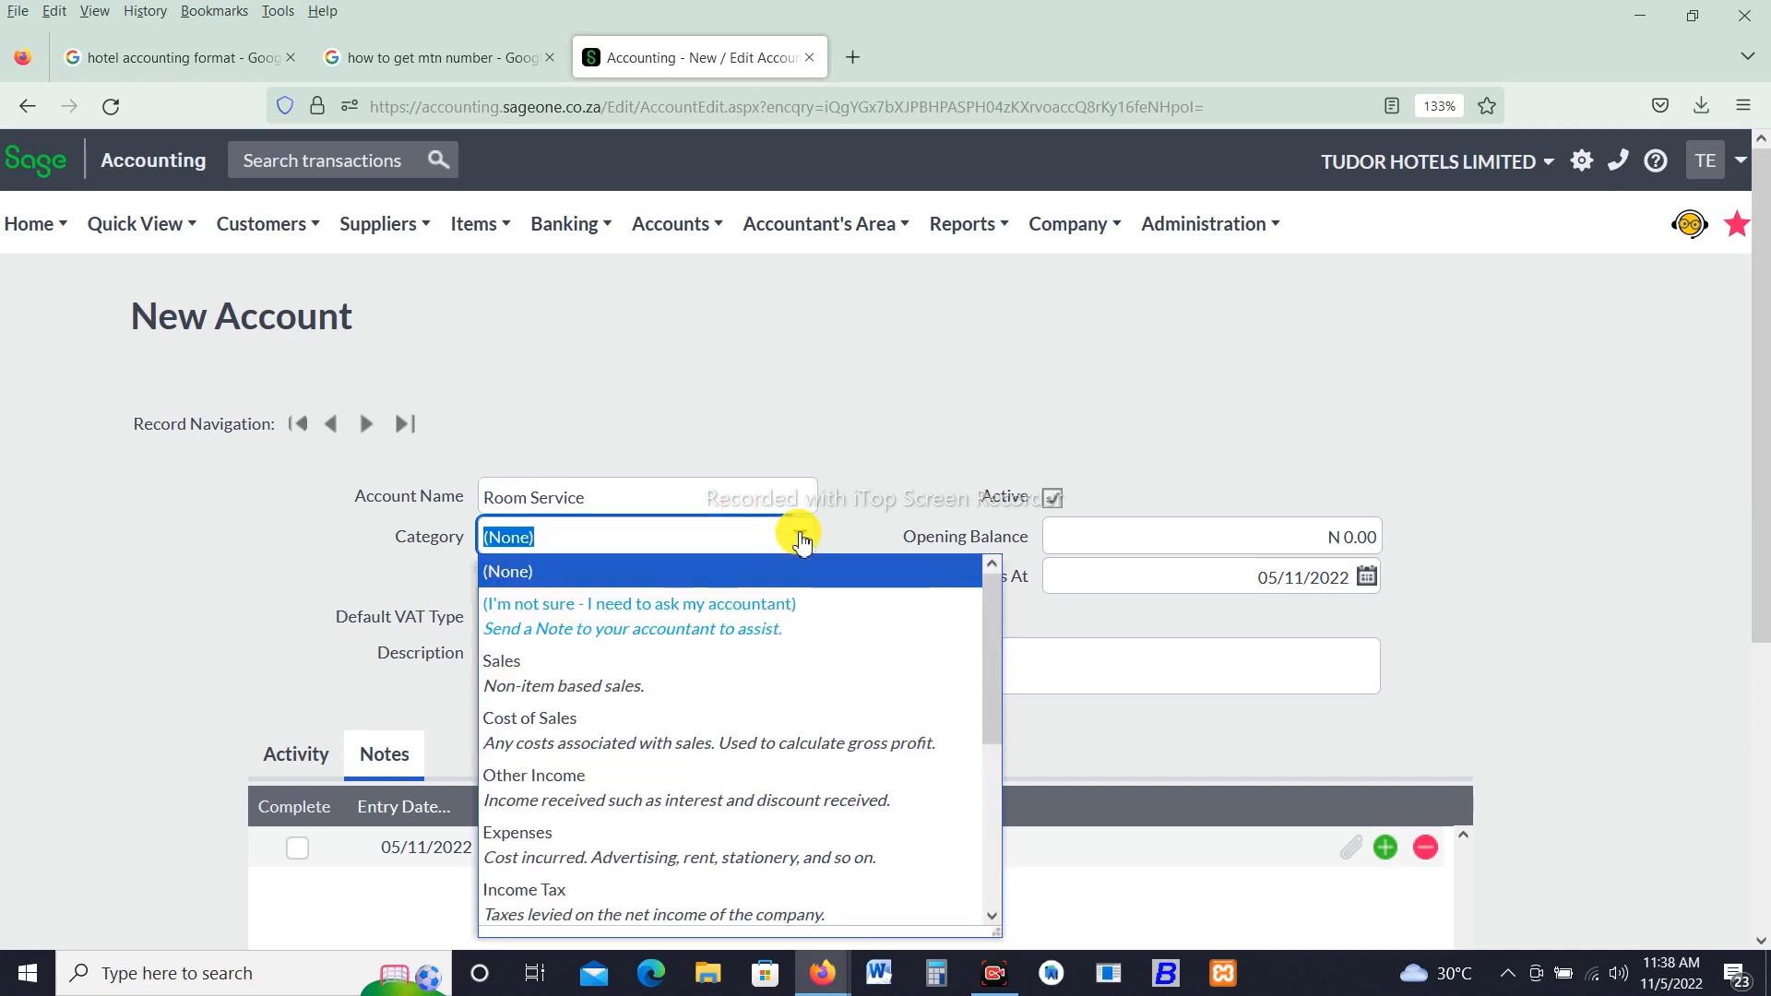
left_click(596, 688)
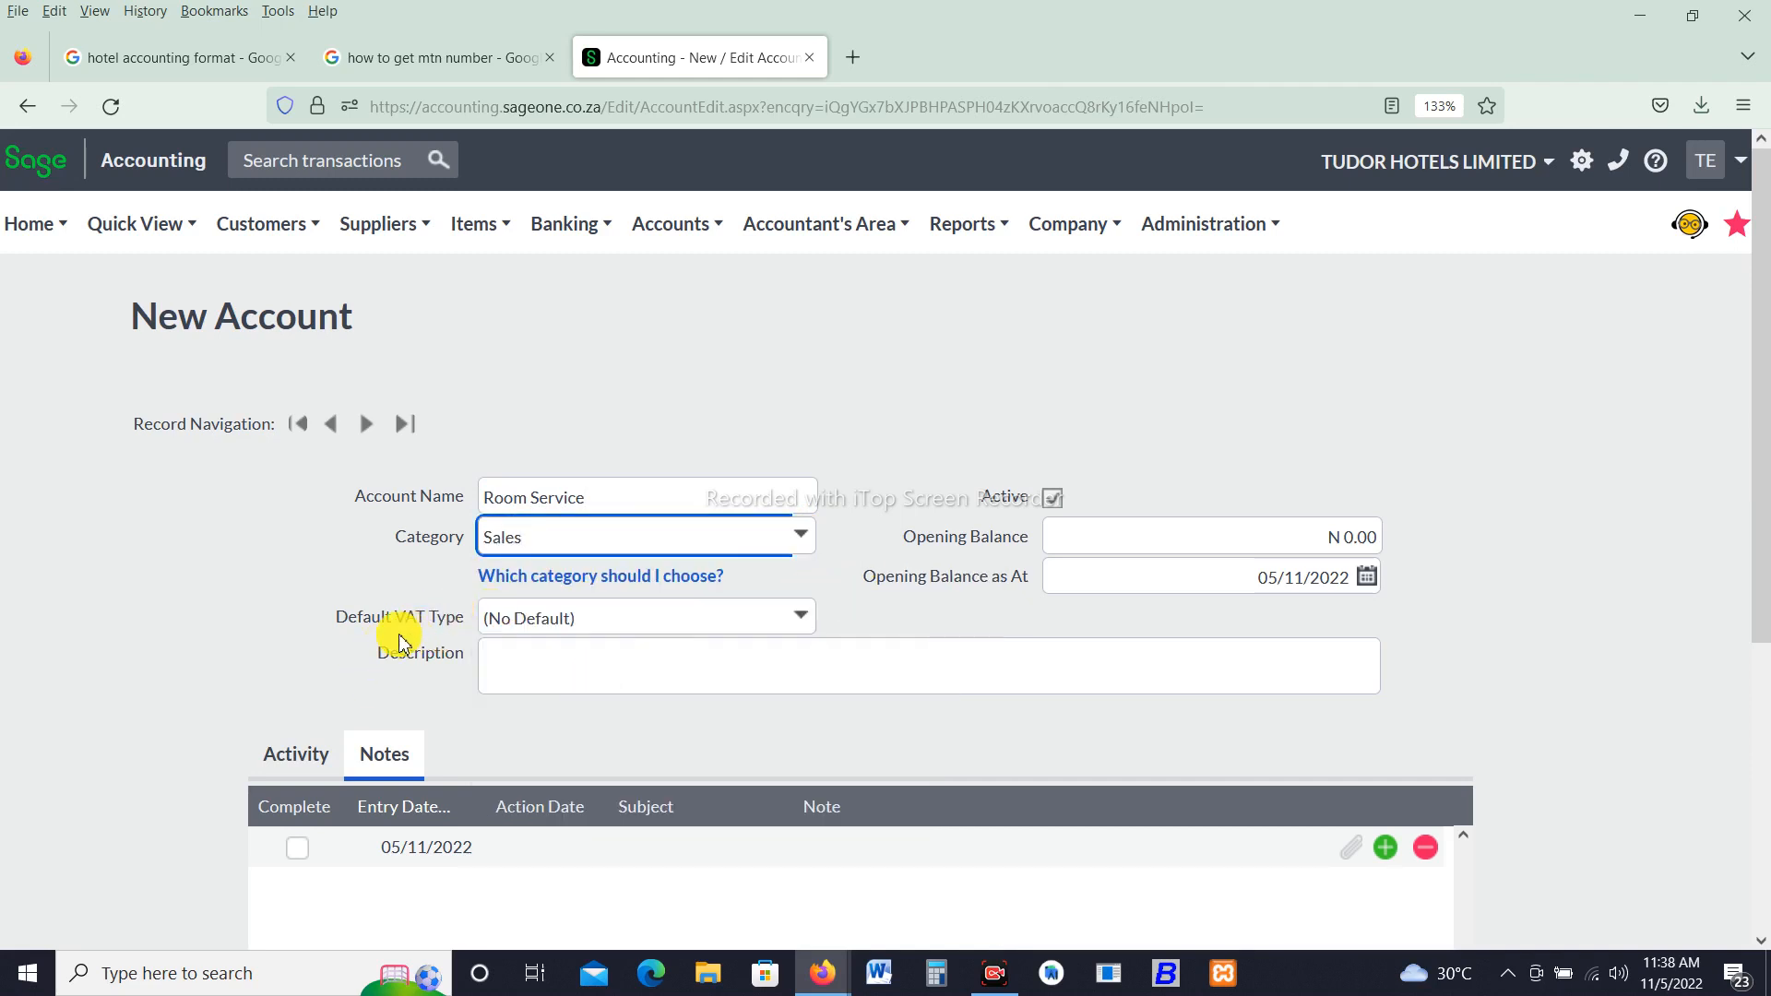
left_click(801, 620)
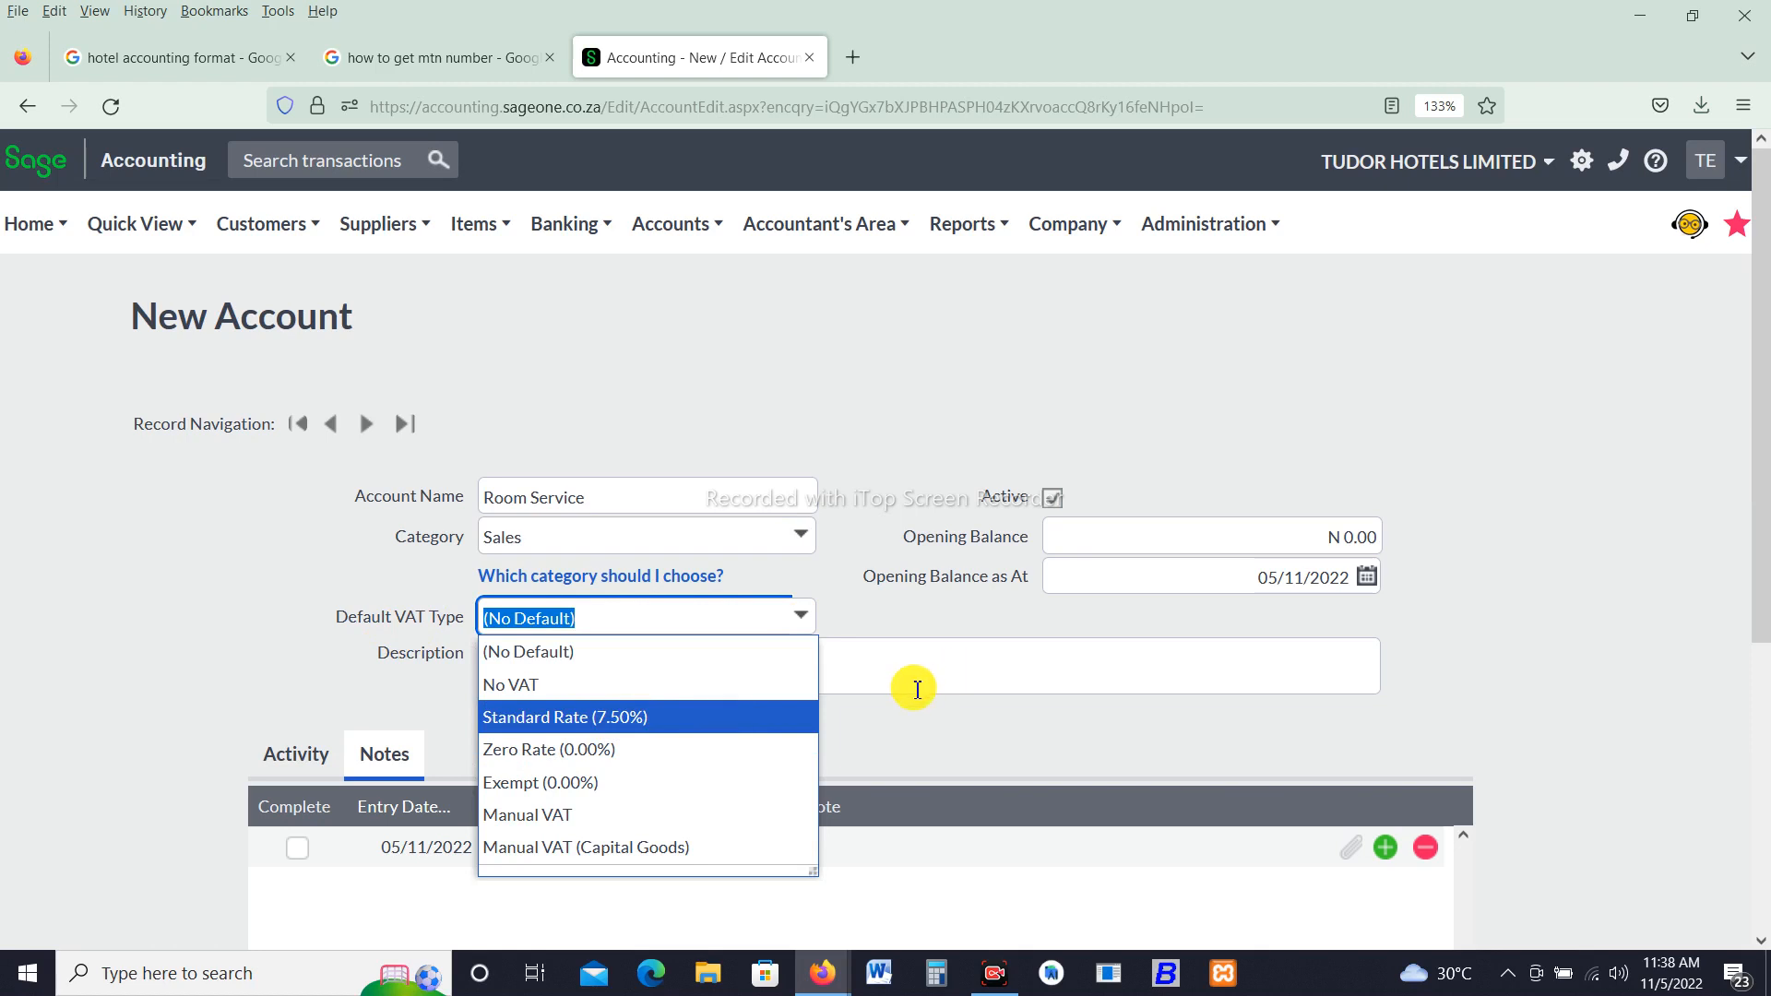
left_click(537, 683)
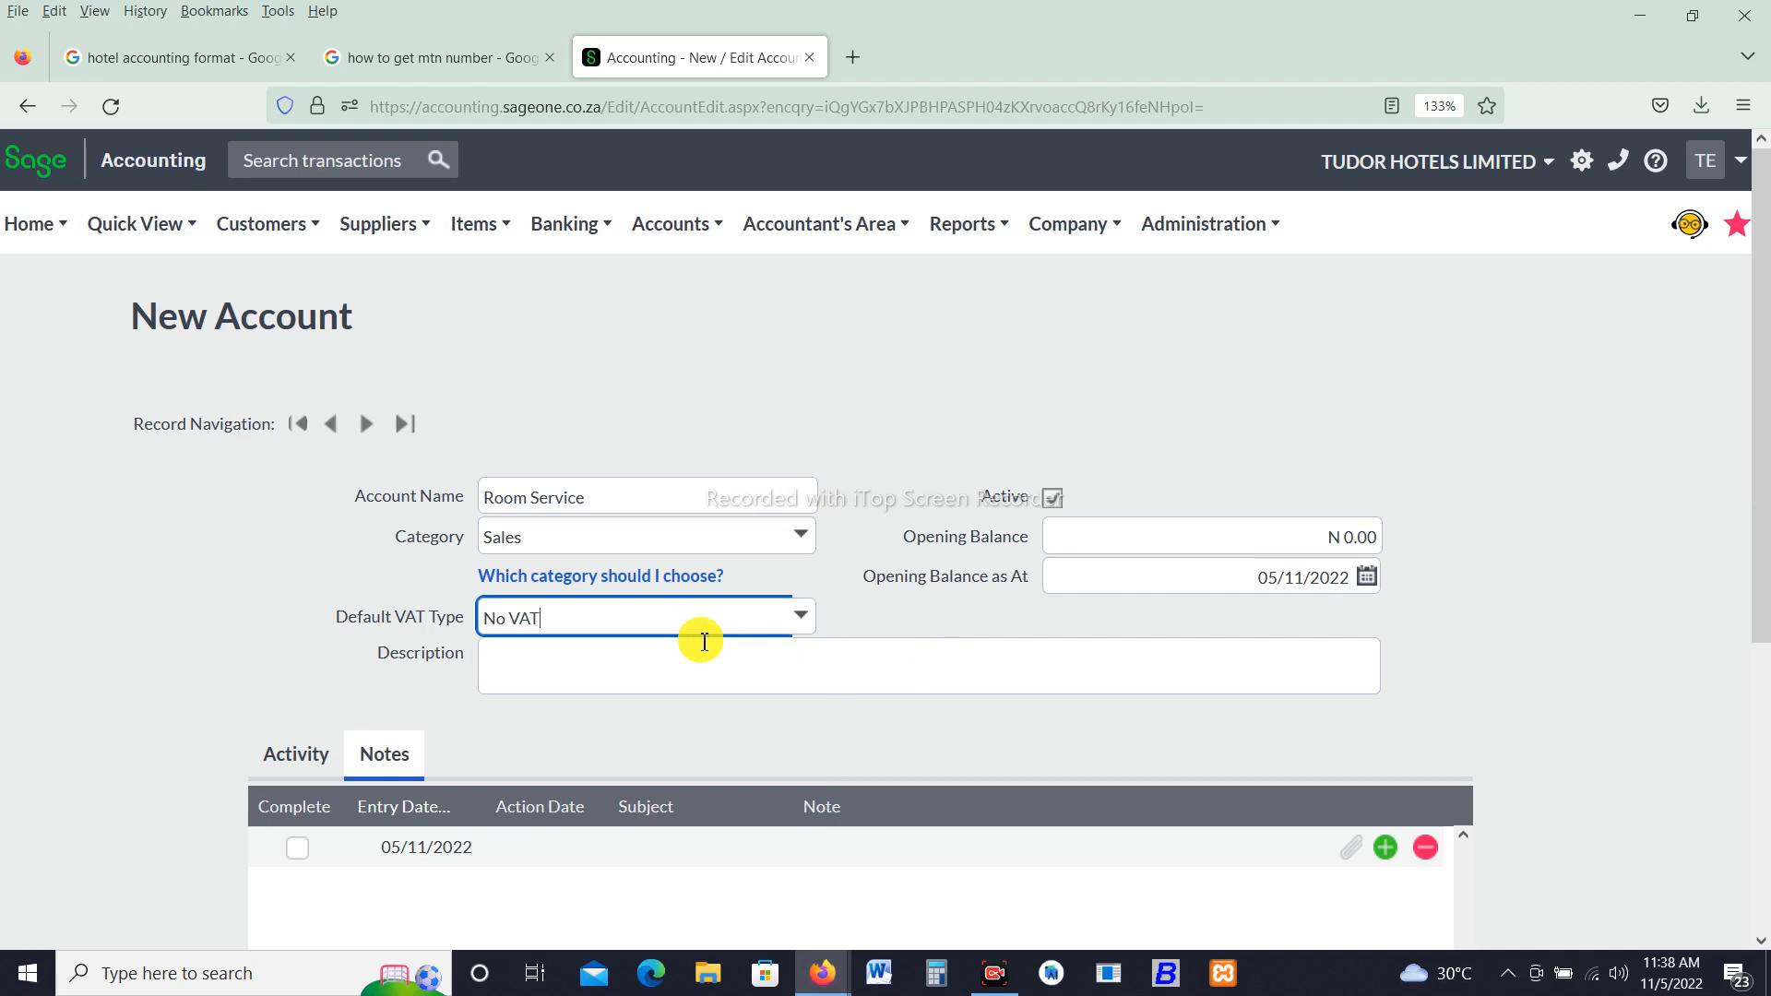
- Save the Room Service account and open a fresh new account form
left_click(930, 676)
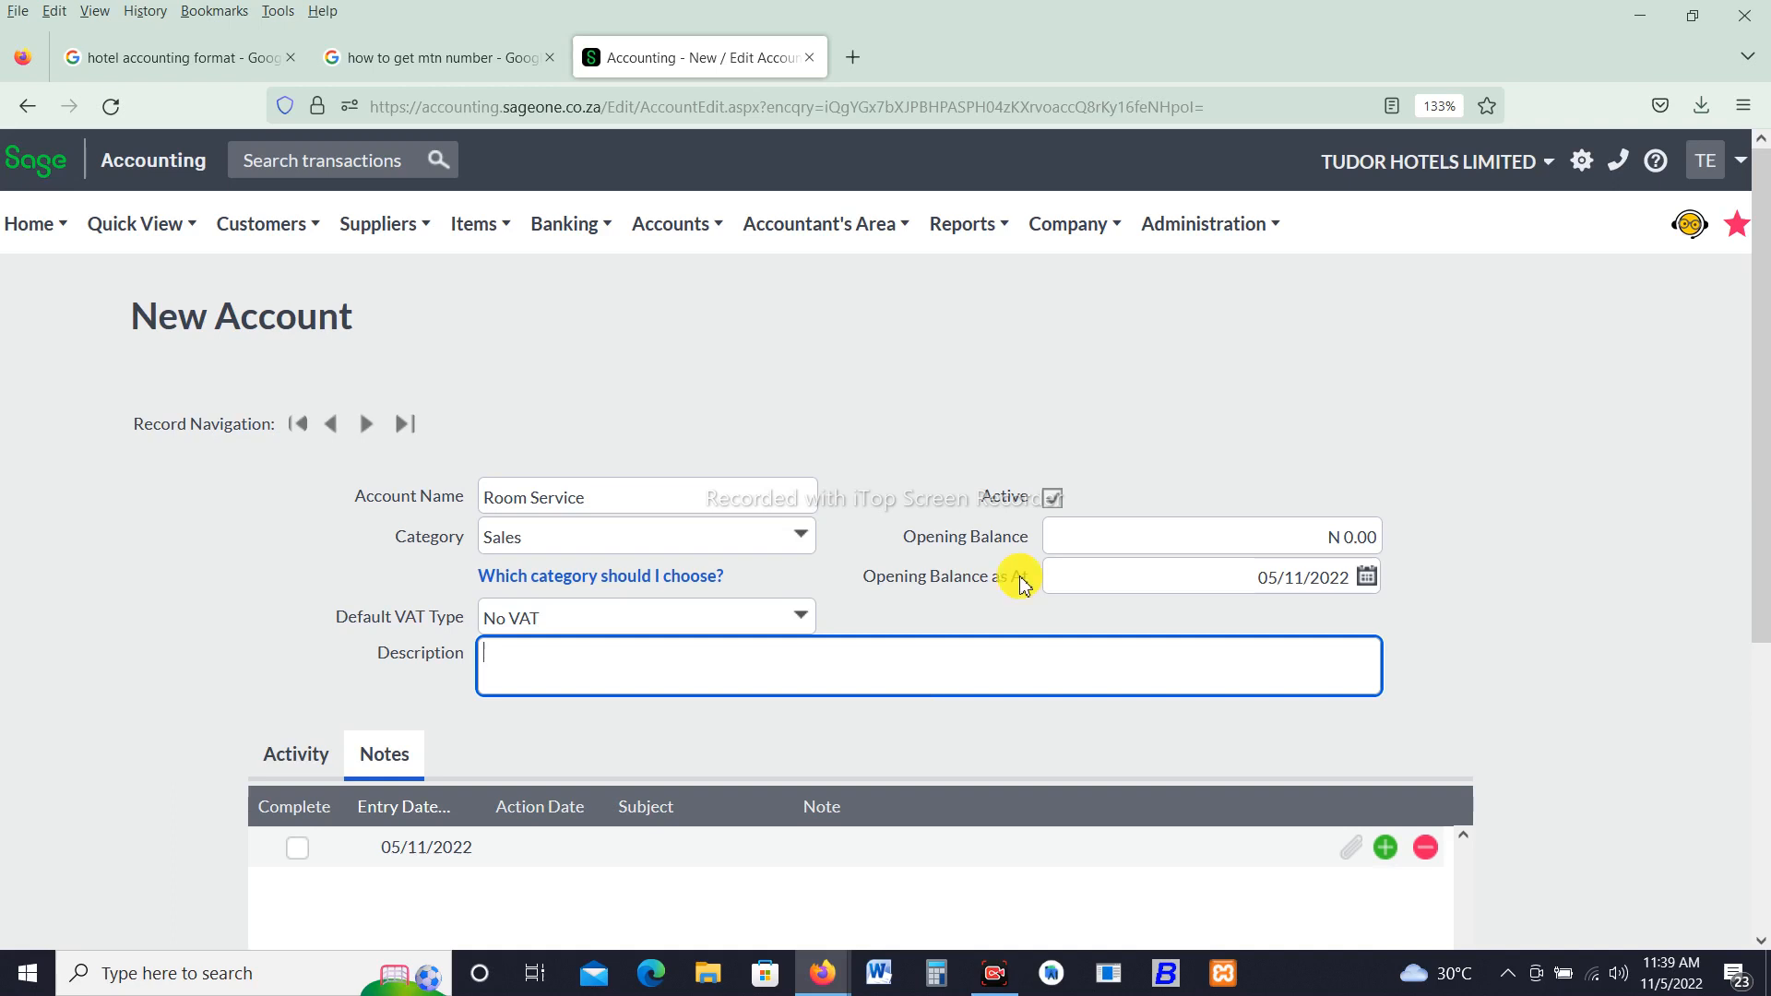
left_click(1430, 544)
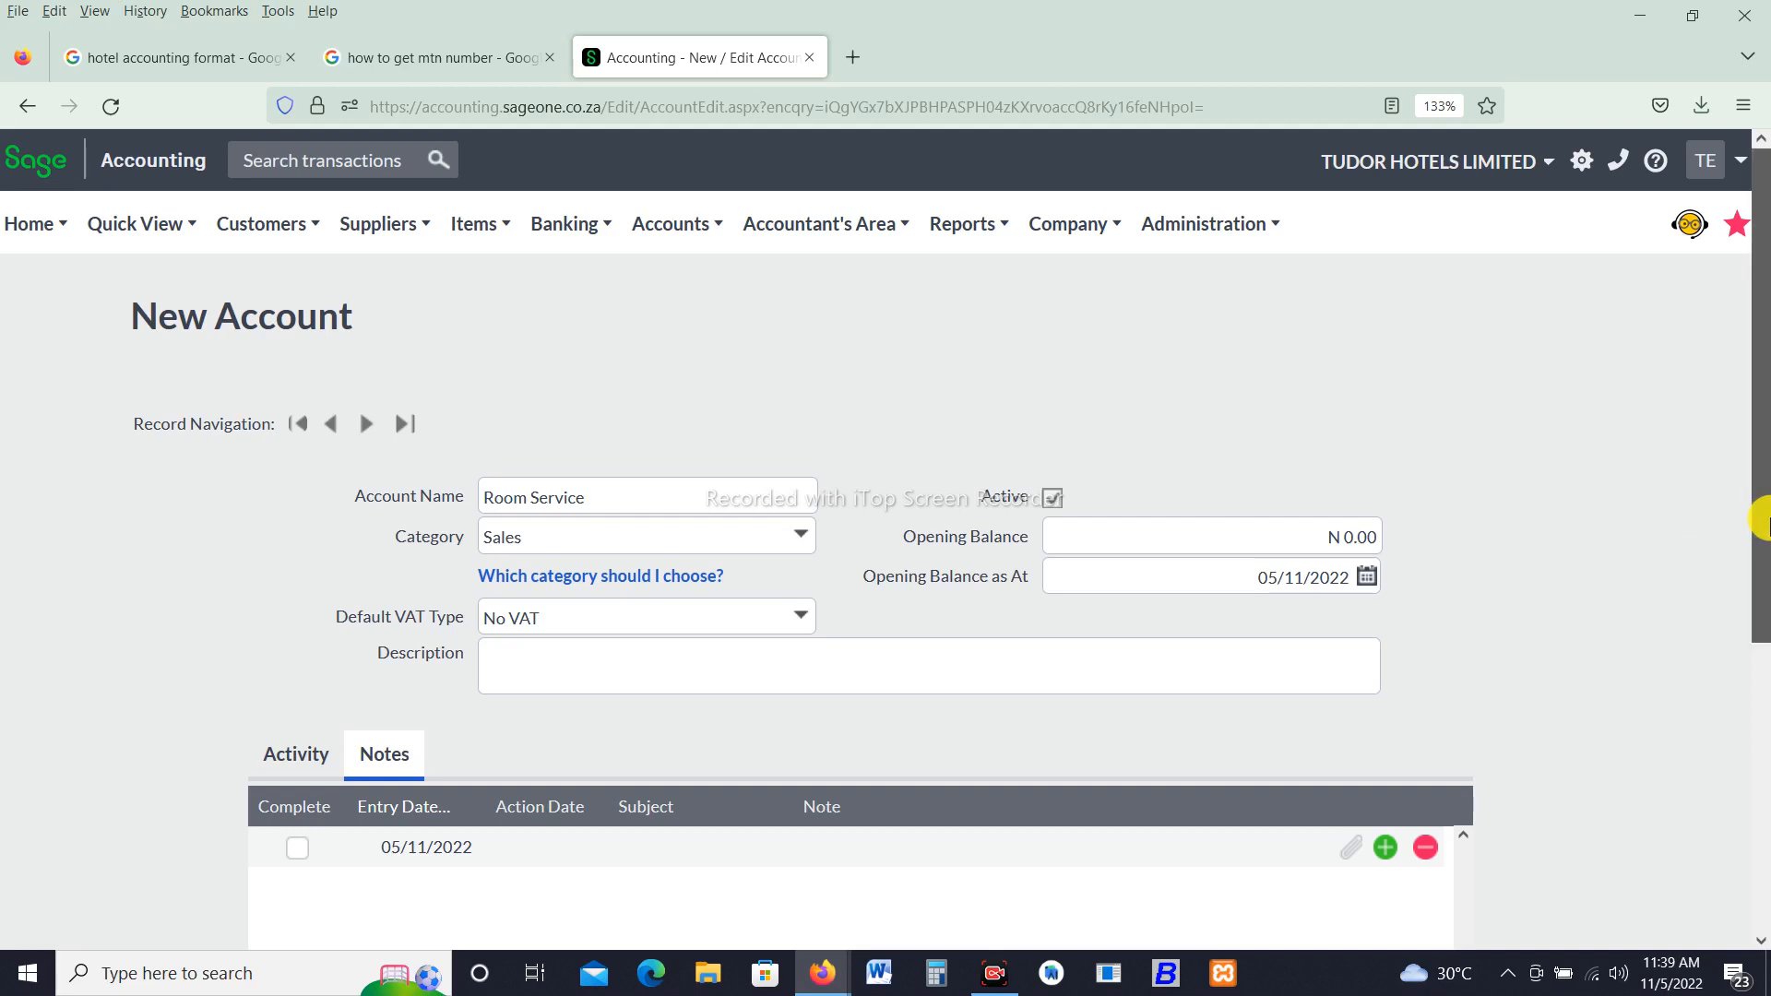
left_click_drag(1757, 521, 1752, 759)
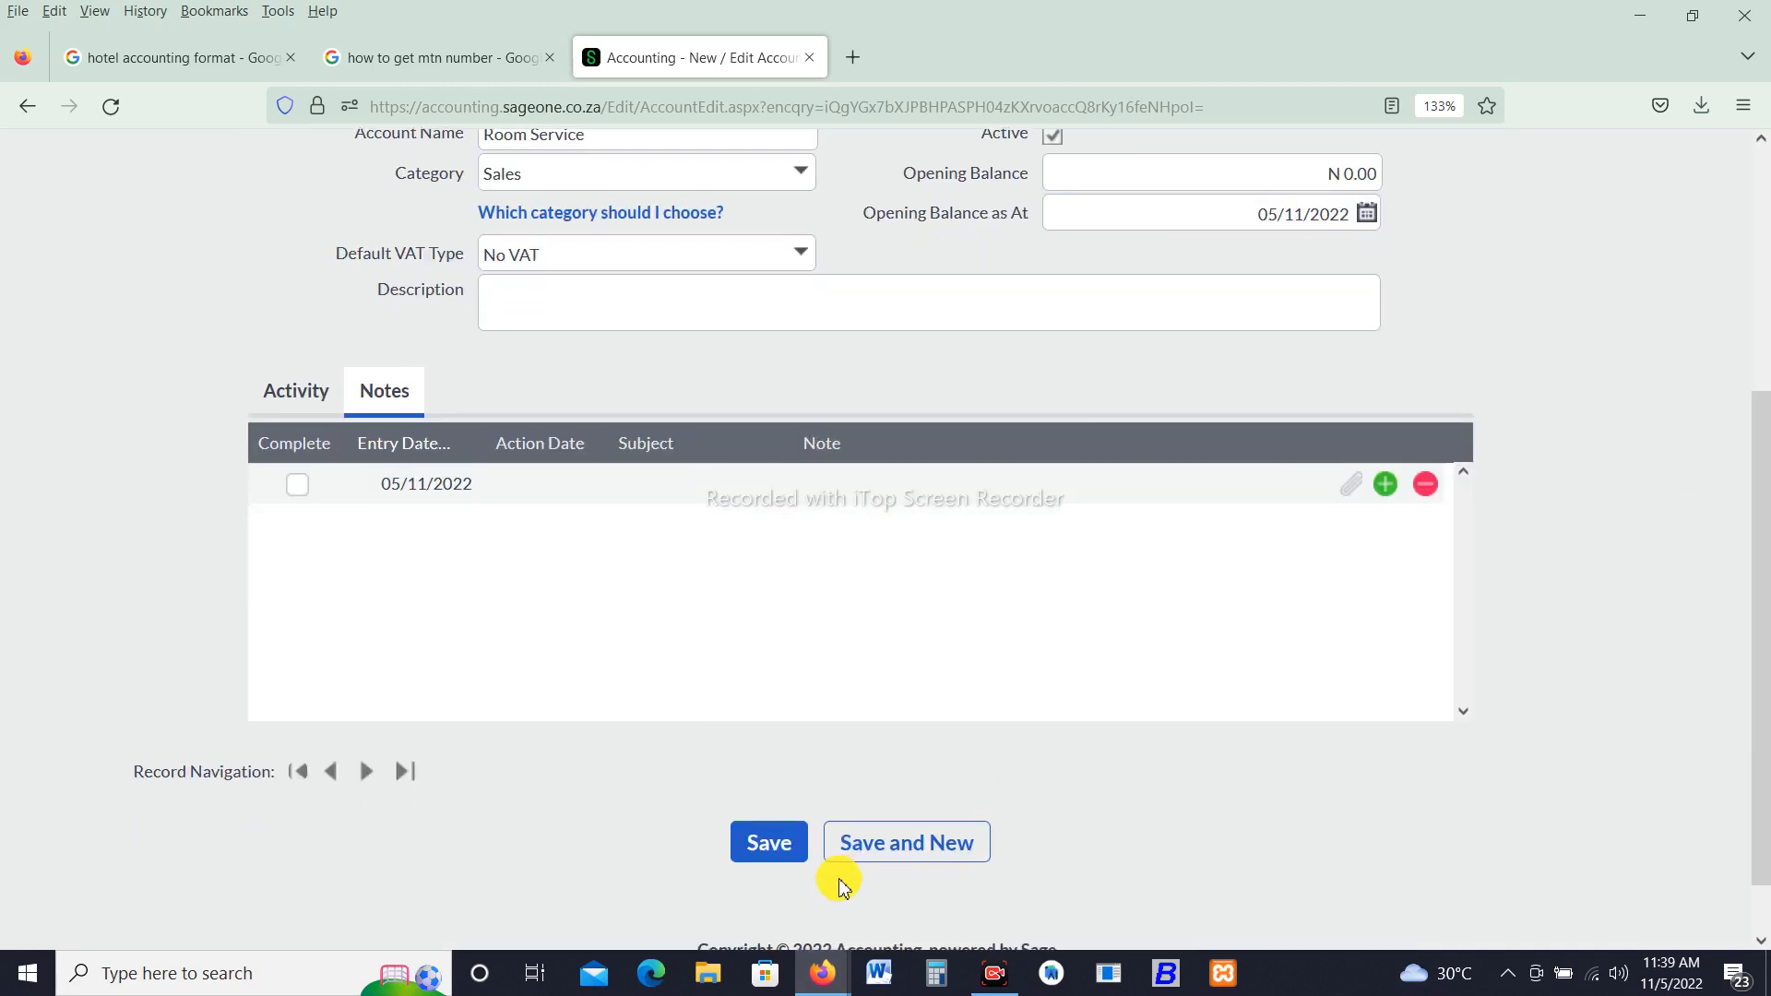
left_click(884, 858)
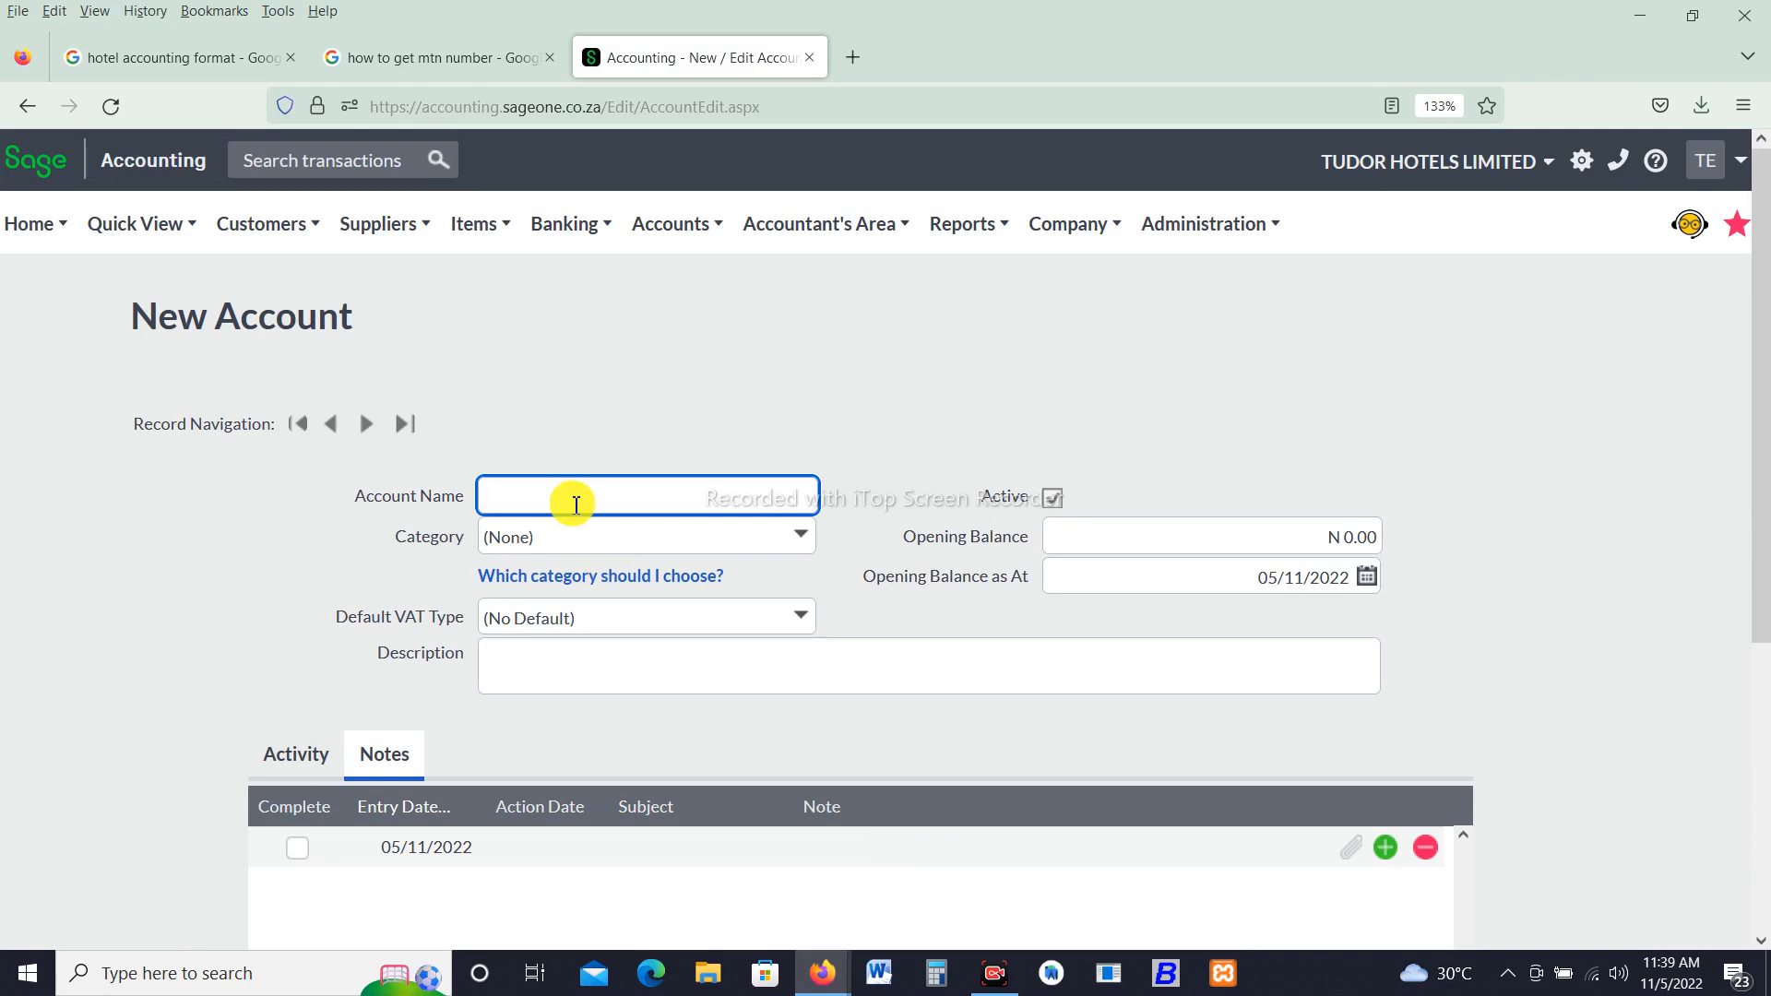
- Name the next account Food & Beverage and set its category to Sales
type("Food &")
type("Beverage")
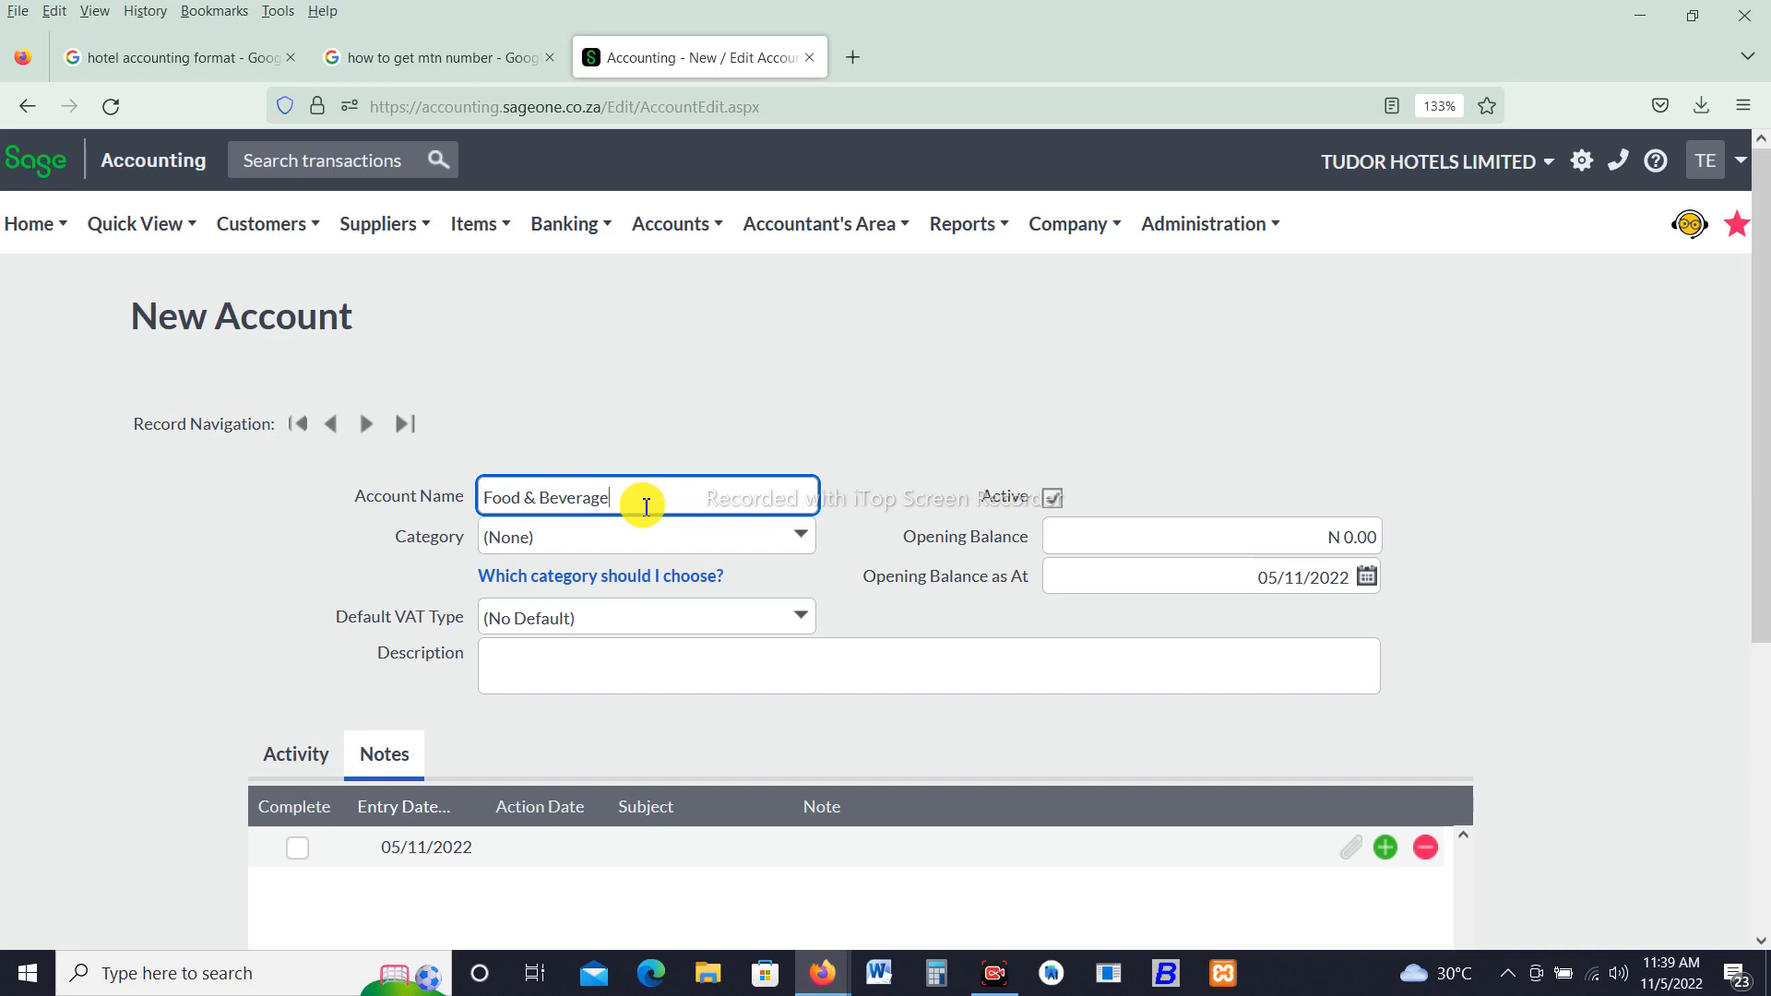
left_click(799, 536)
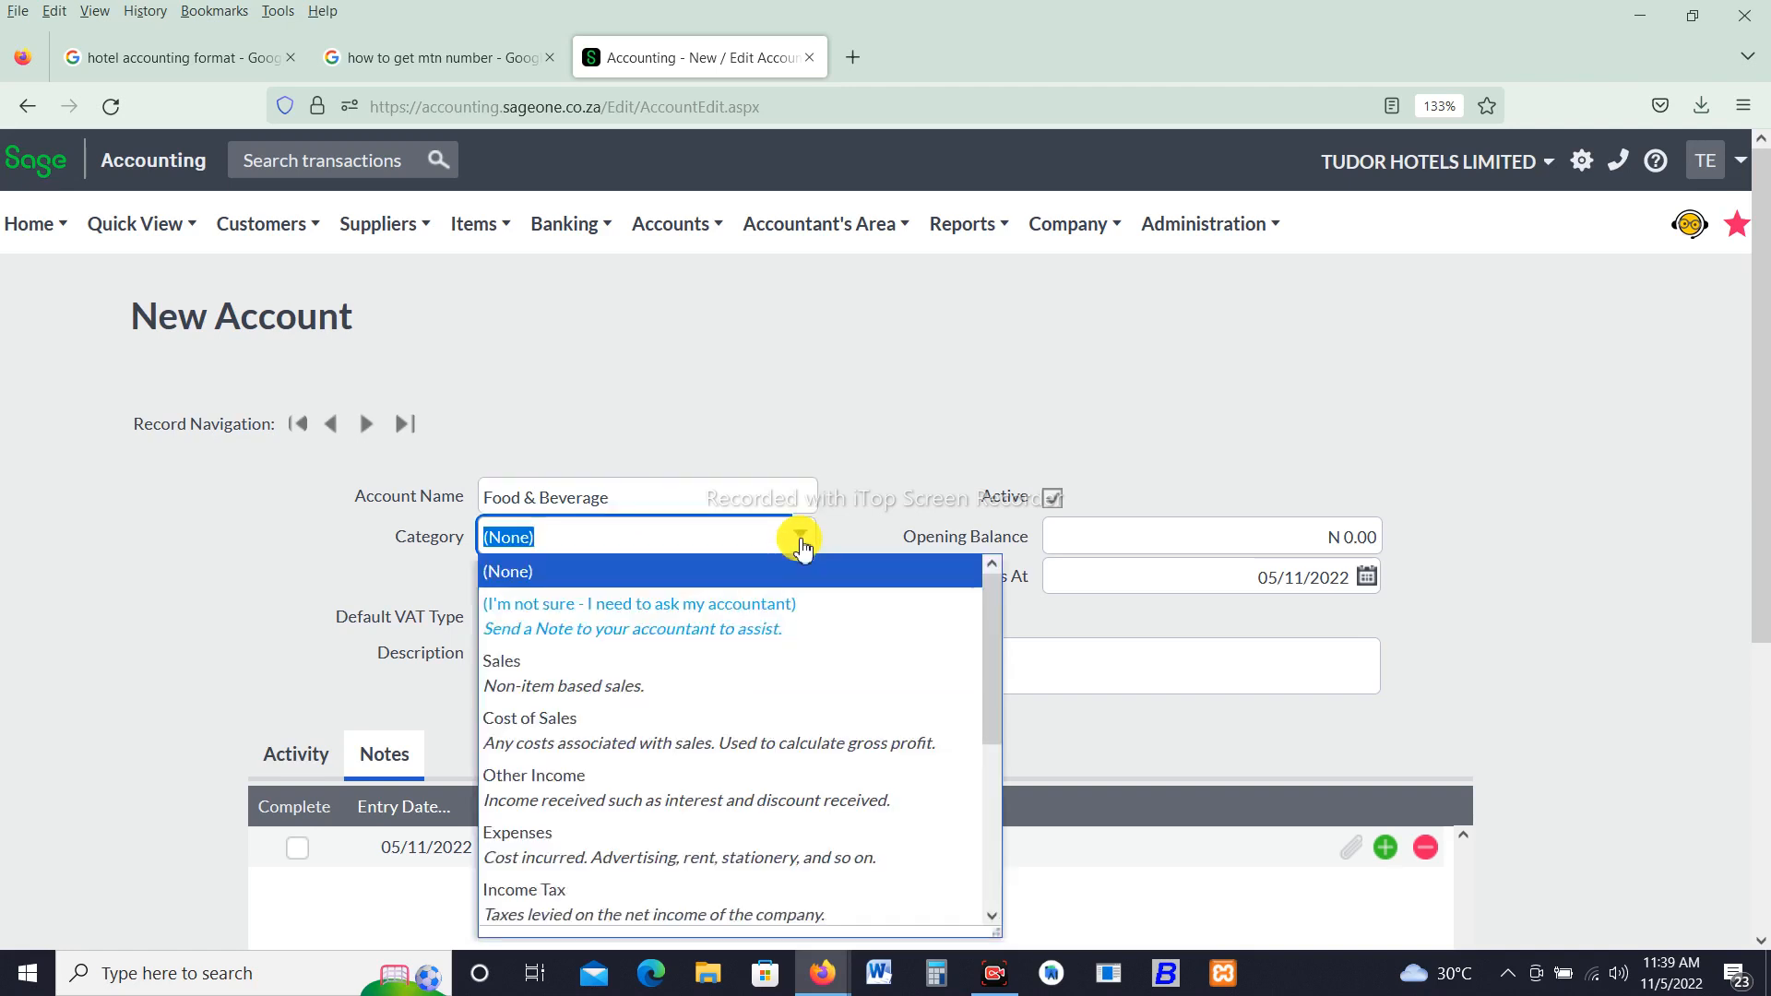
left_click(607, 681)
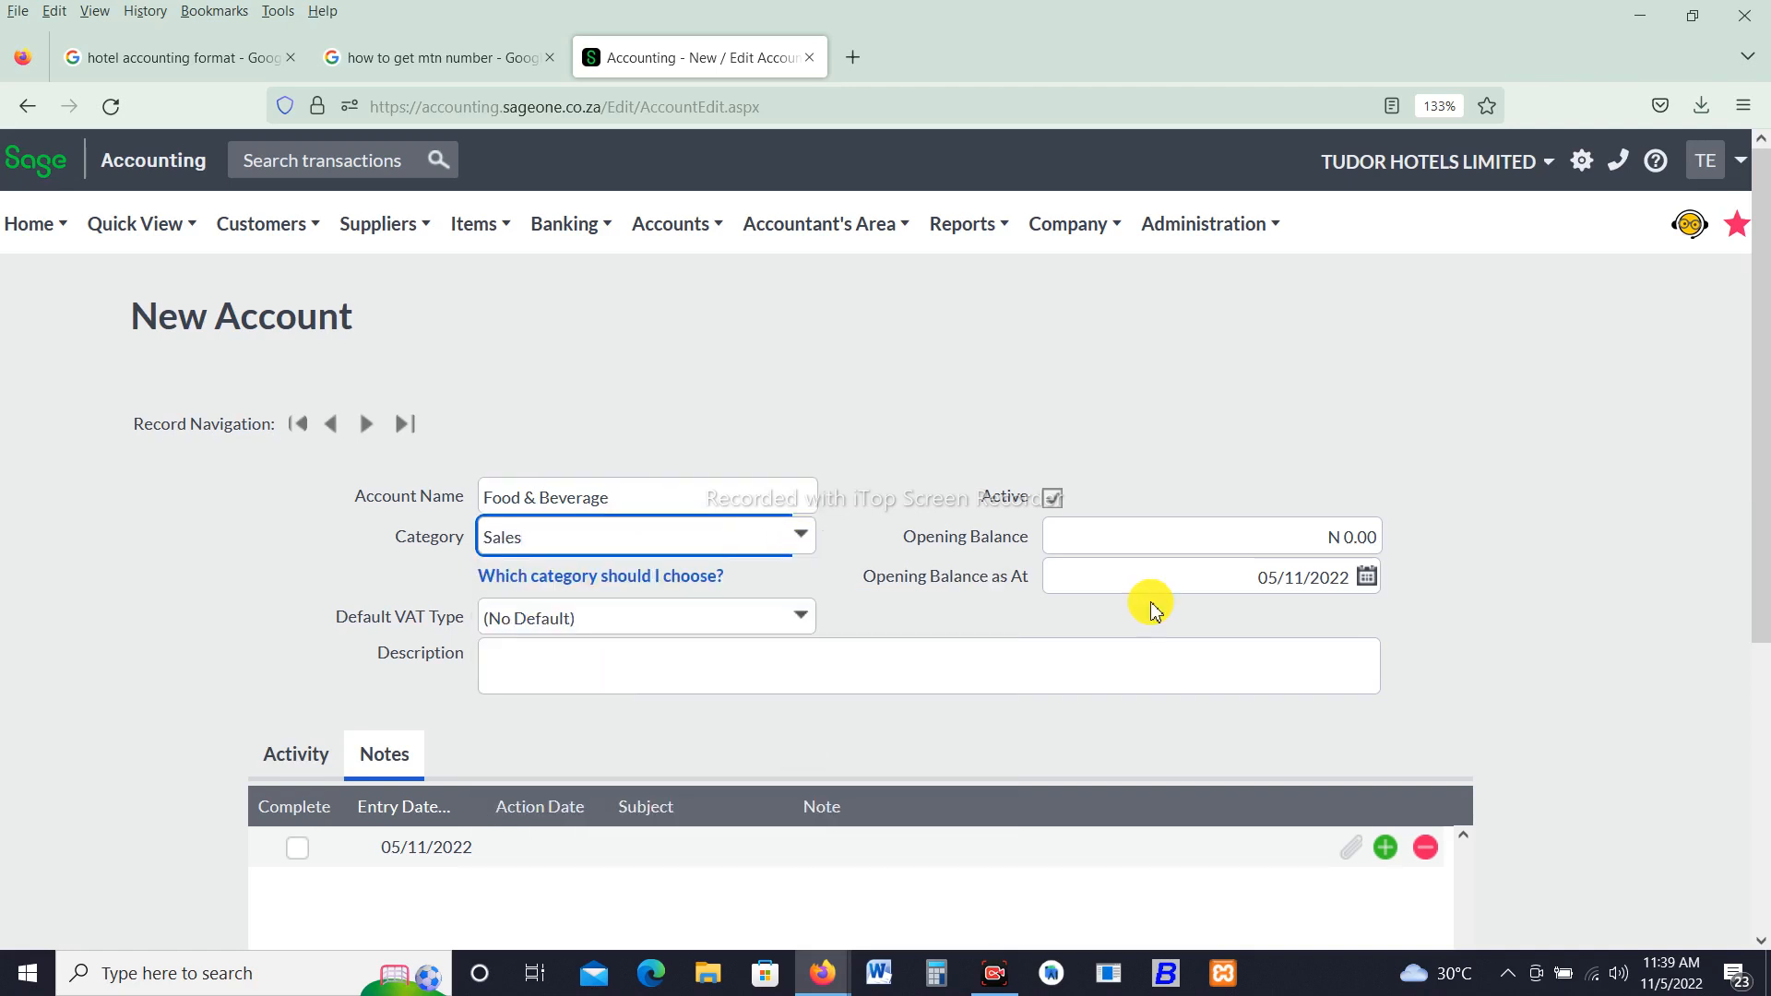
- Set the Food & Beverage default VAT type to No VAT, then save and open a new account form
left_click_drag(1769, 500, 1712, 611)
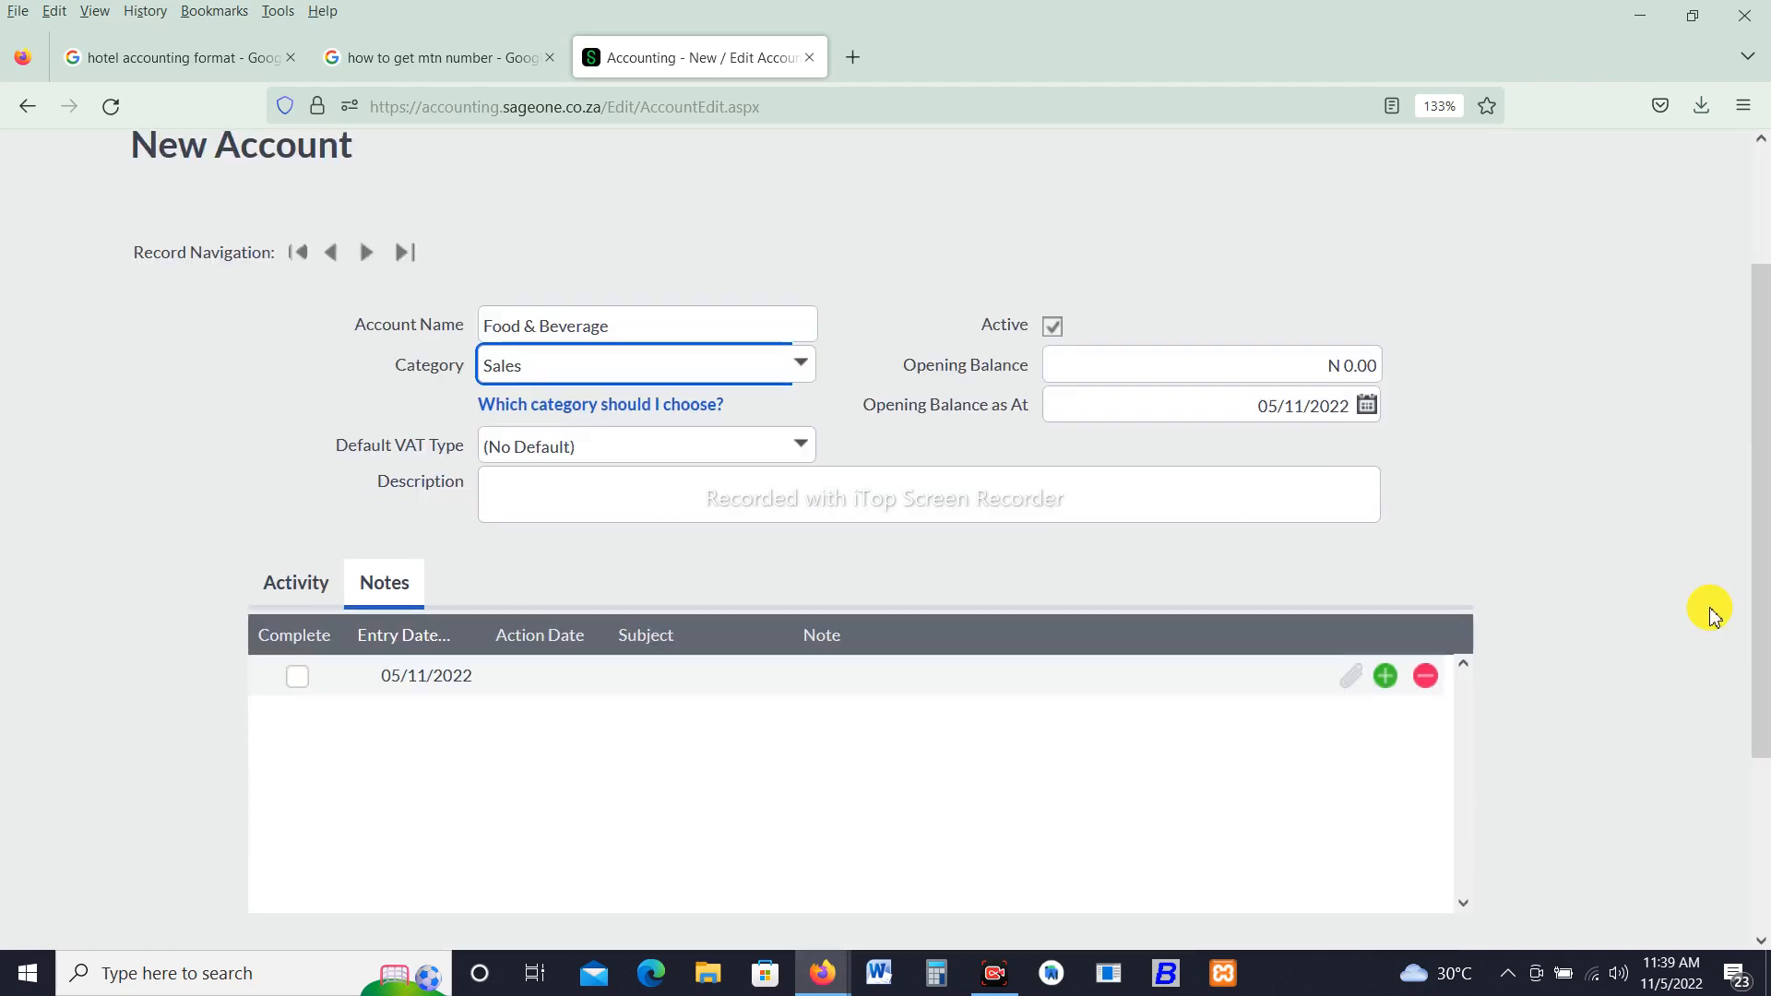
left_click(805, 445)
left_click(805, 444)
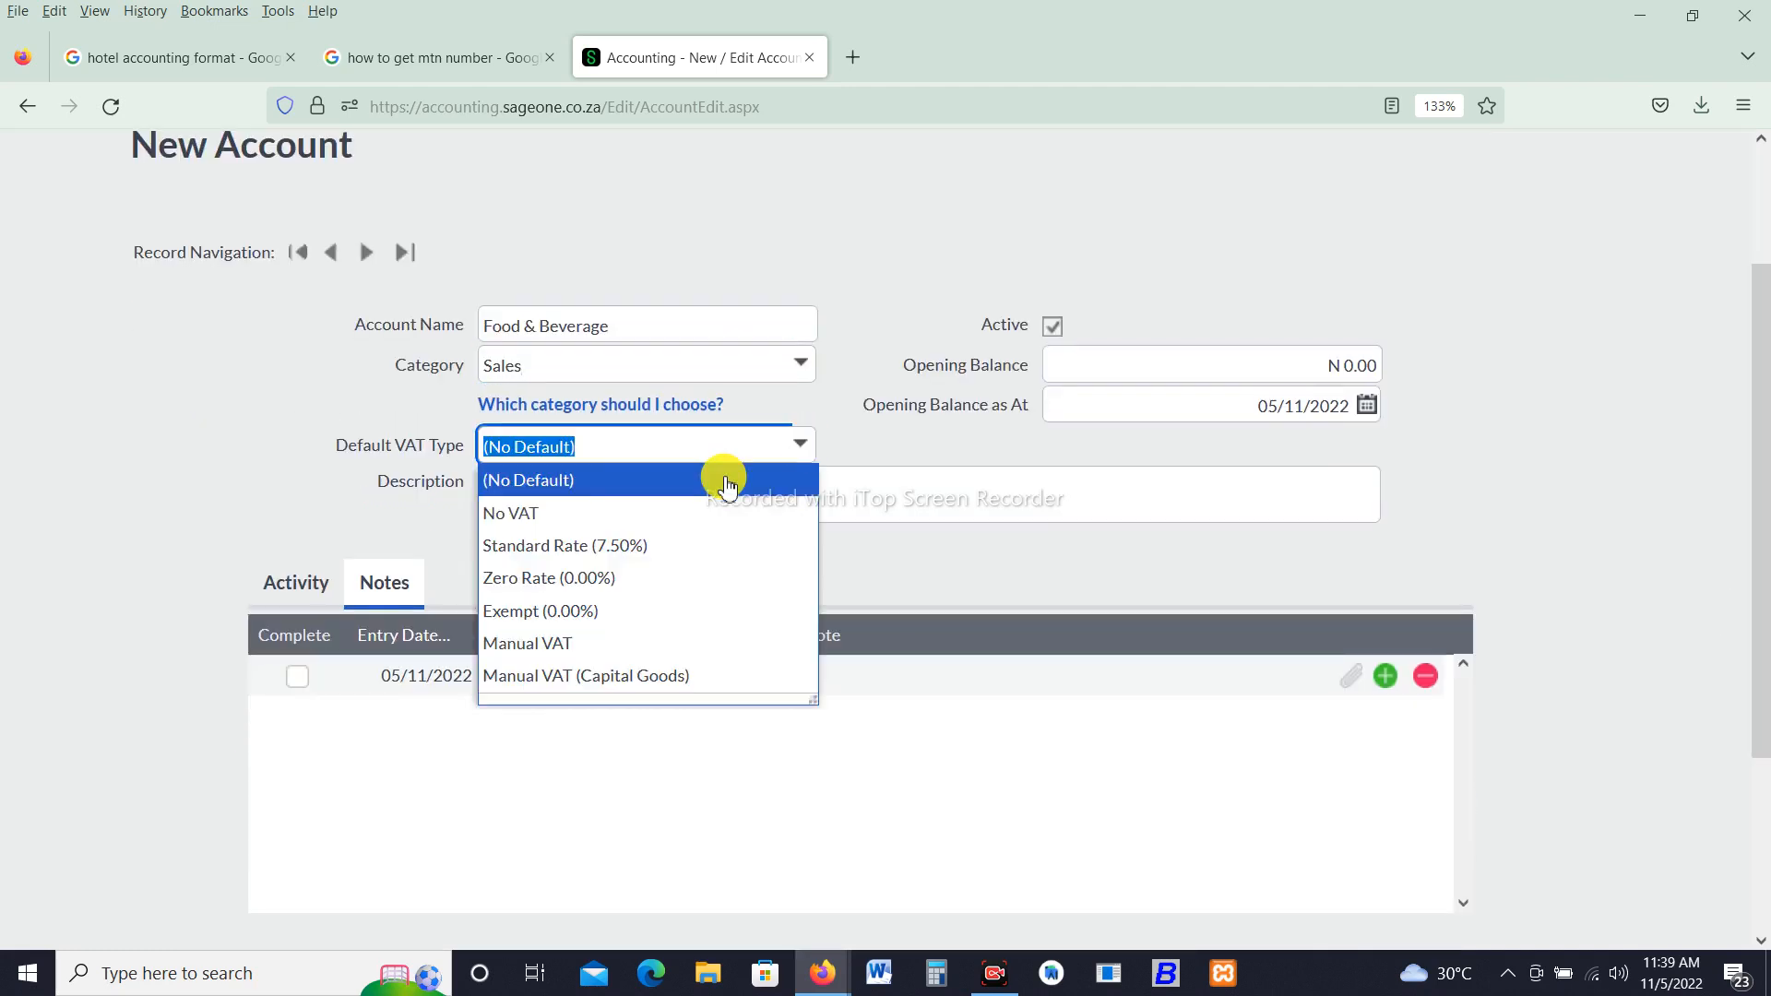
left_click(624, 512)
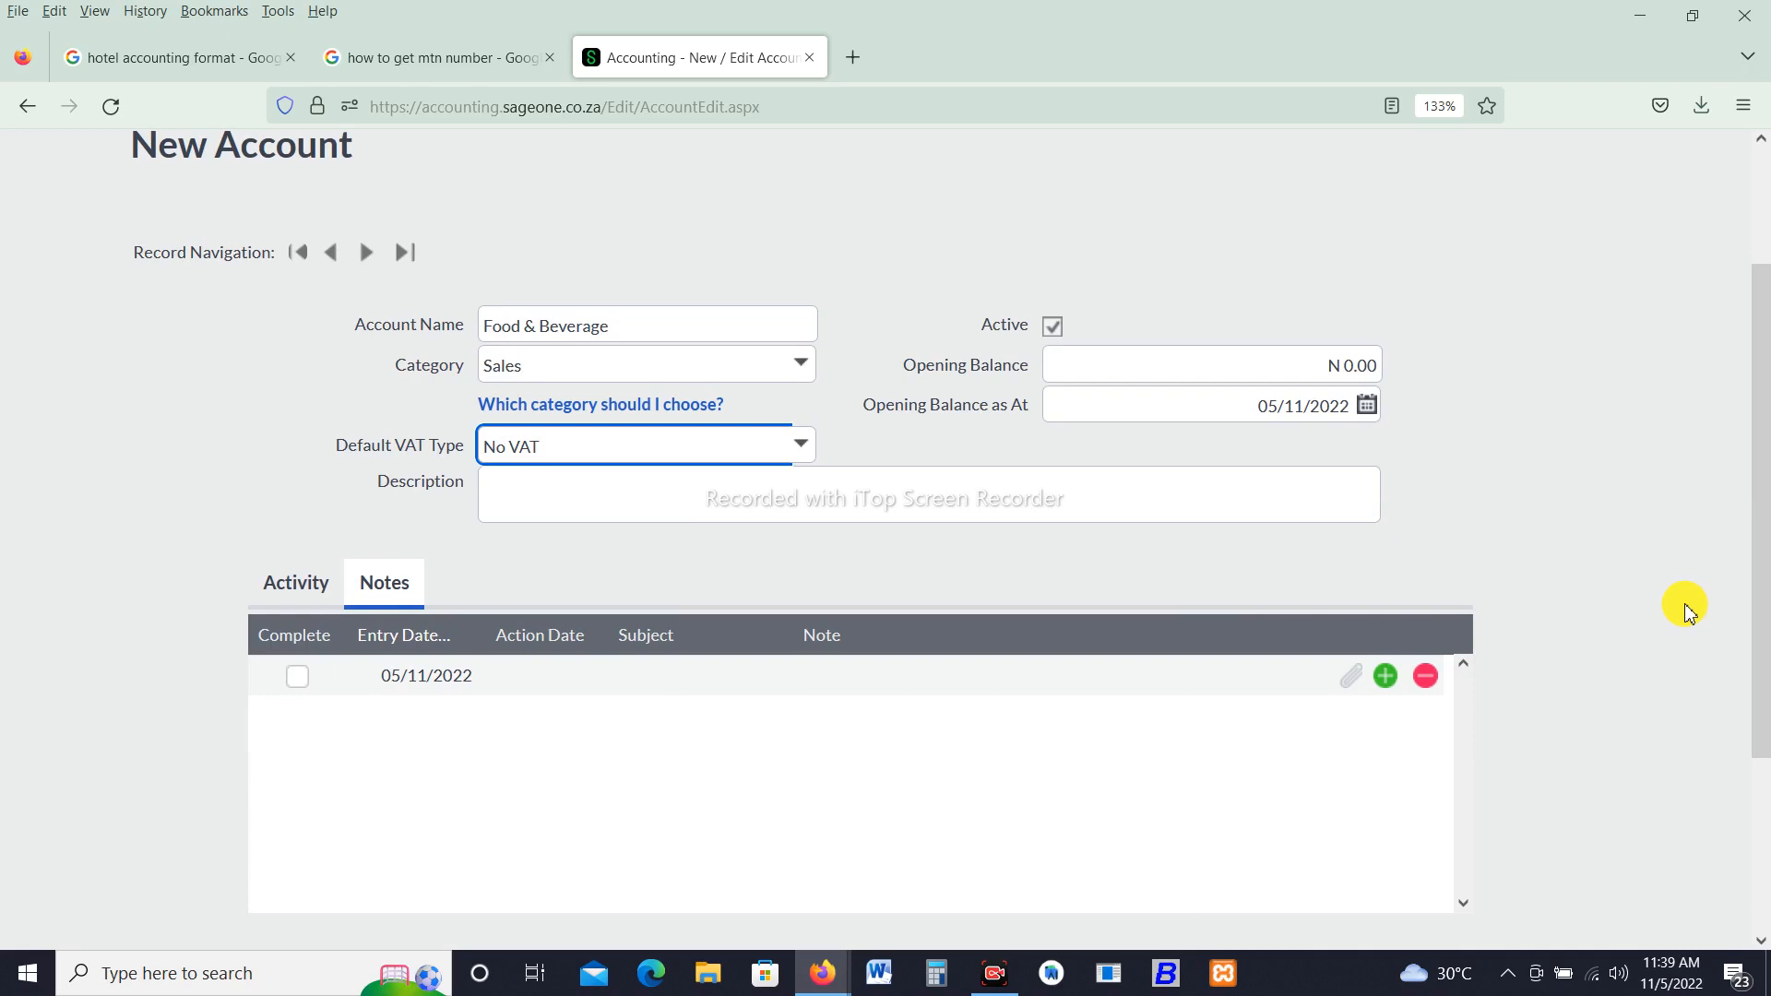
scroll(1734, 784, "down", 3)
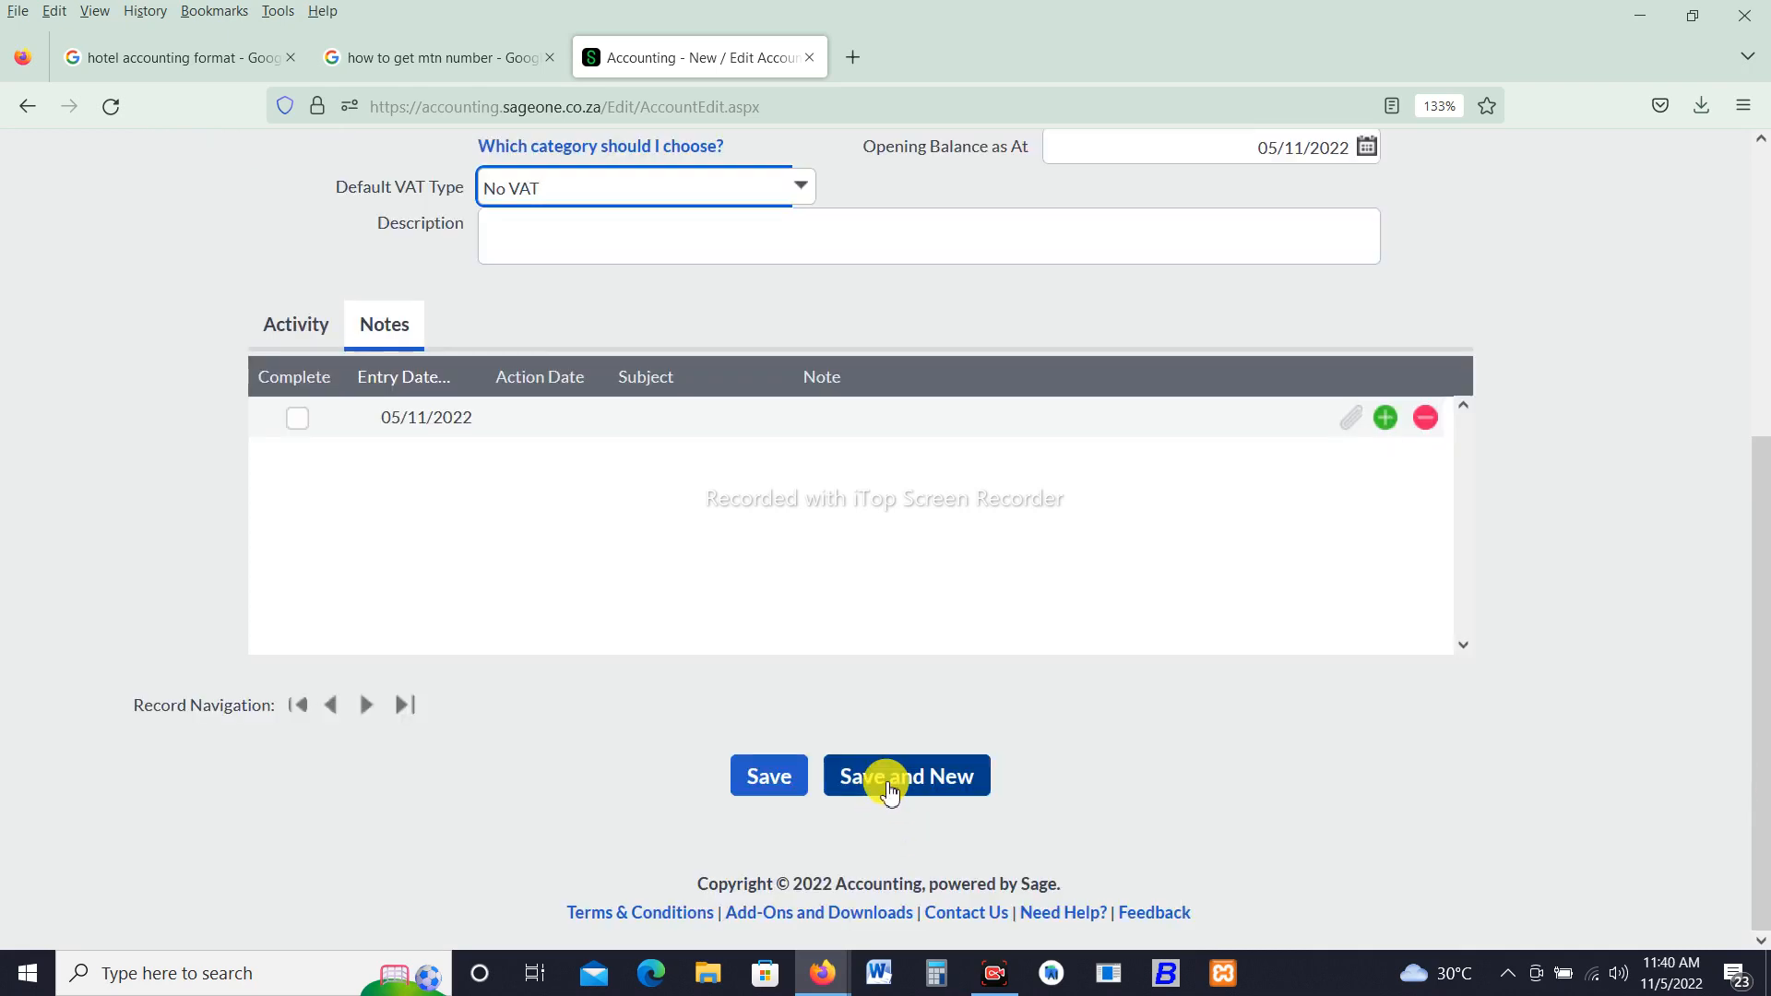
left_click(888, 788)
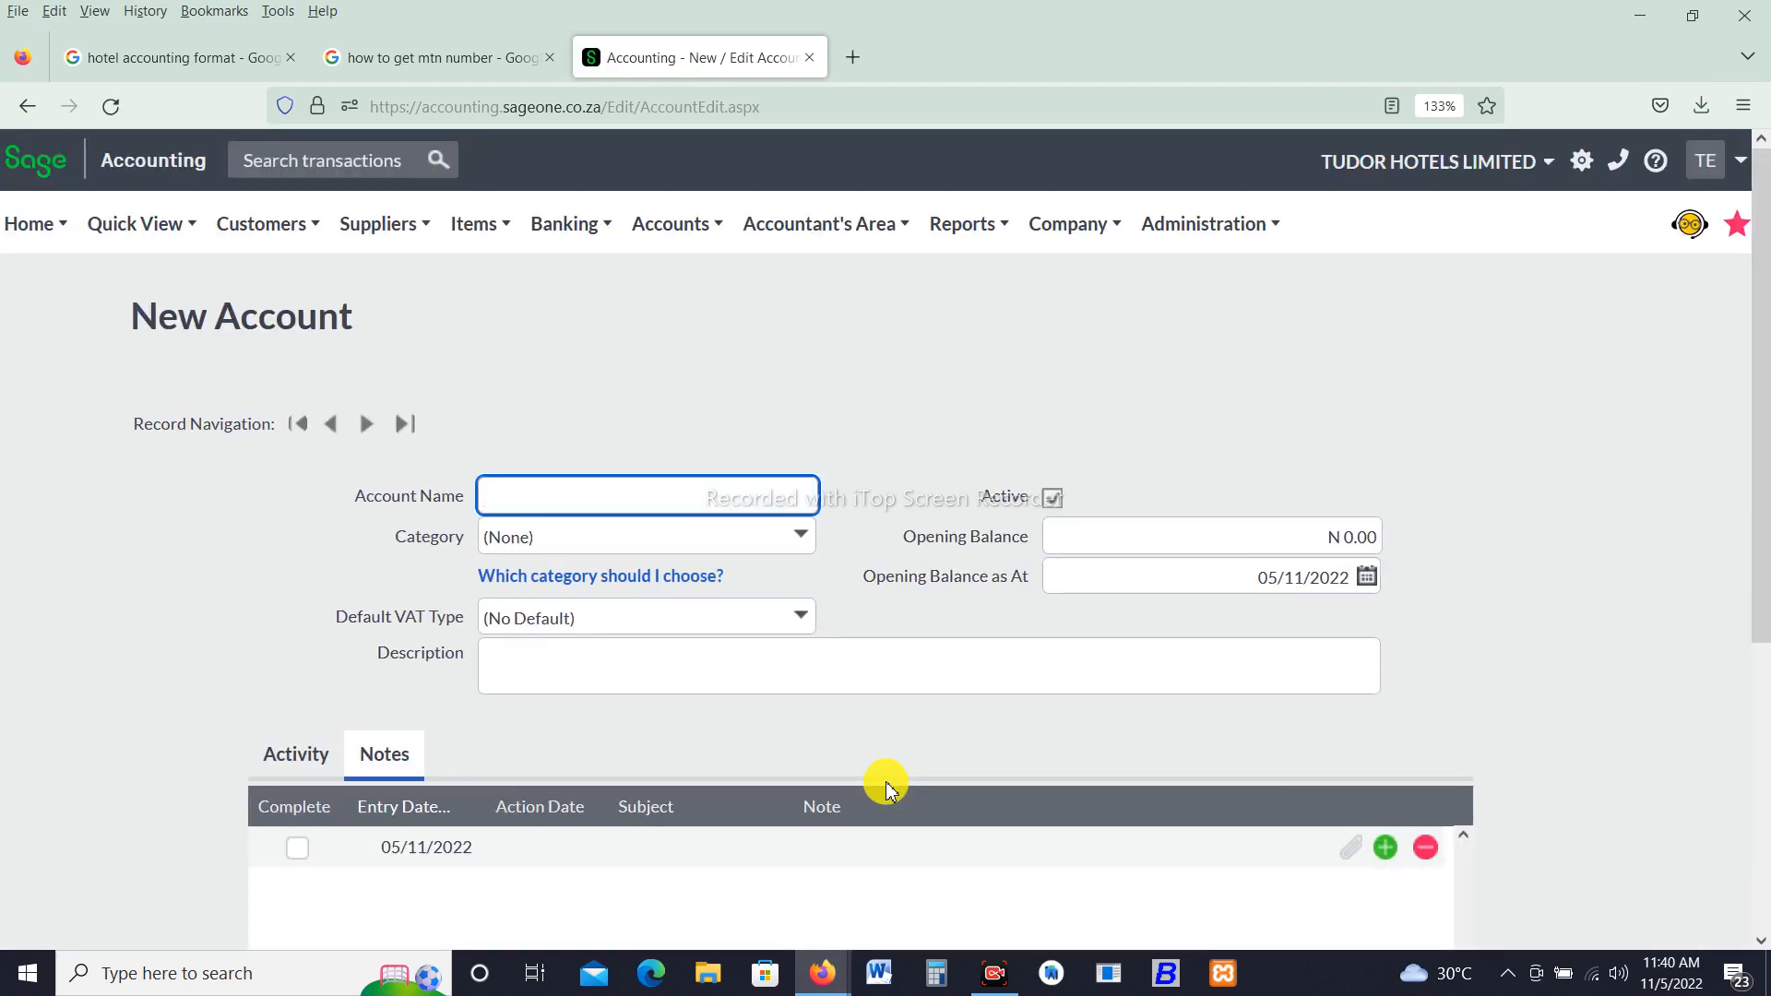
- Name the next account Spa and set its category to Sales
type("Spa")
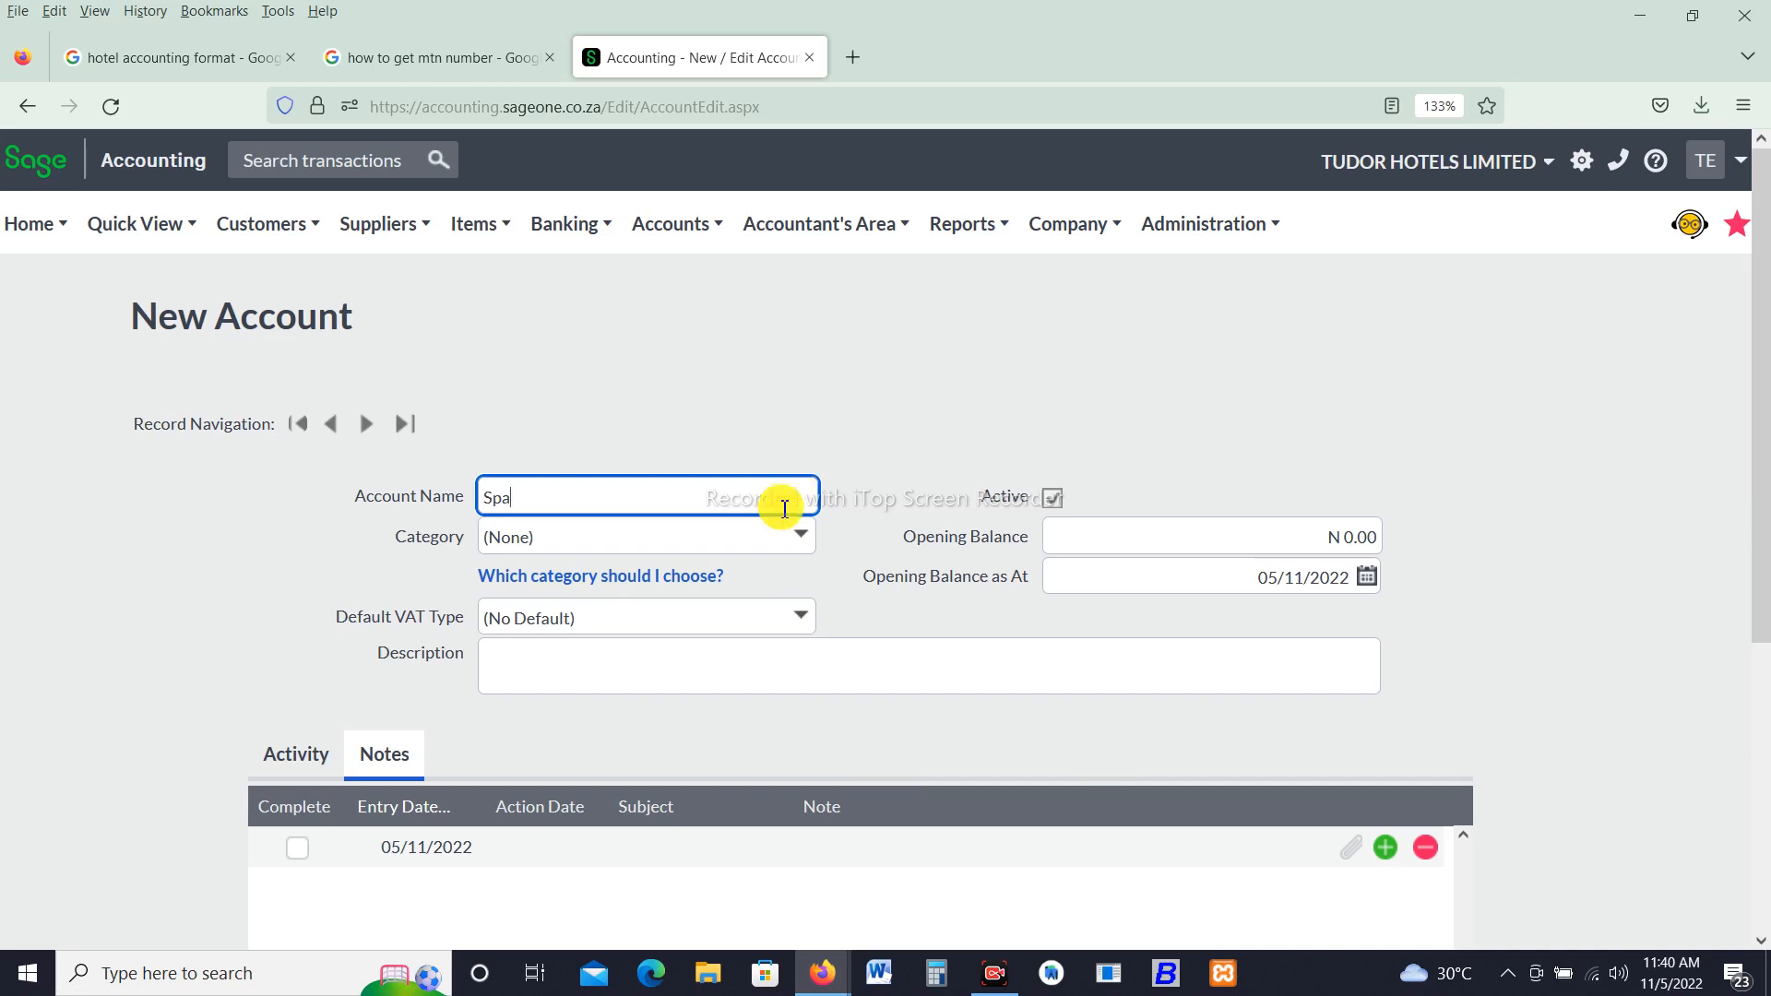
left_click(800, 551)
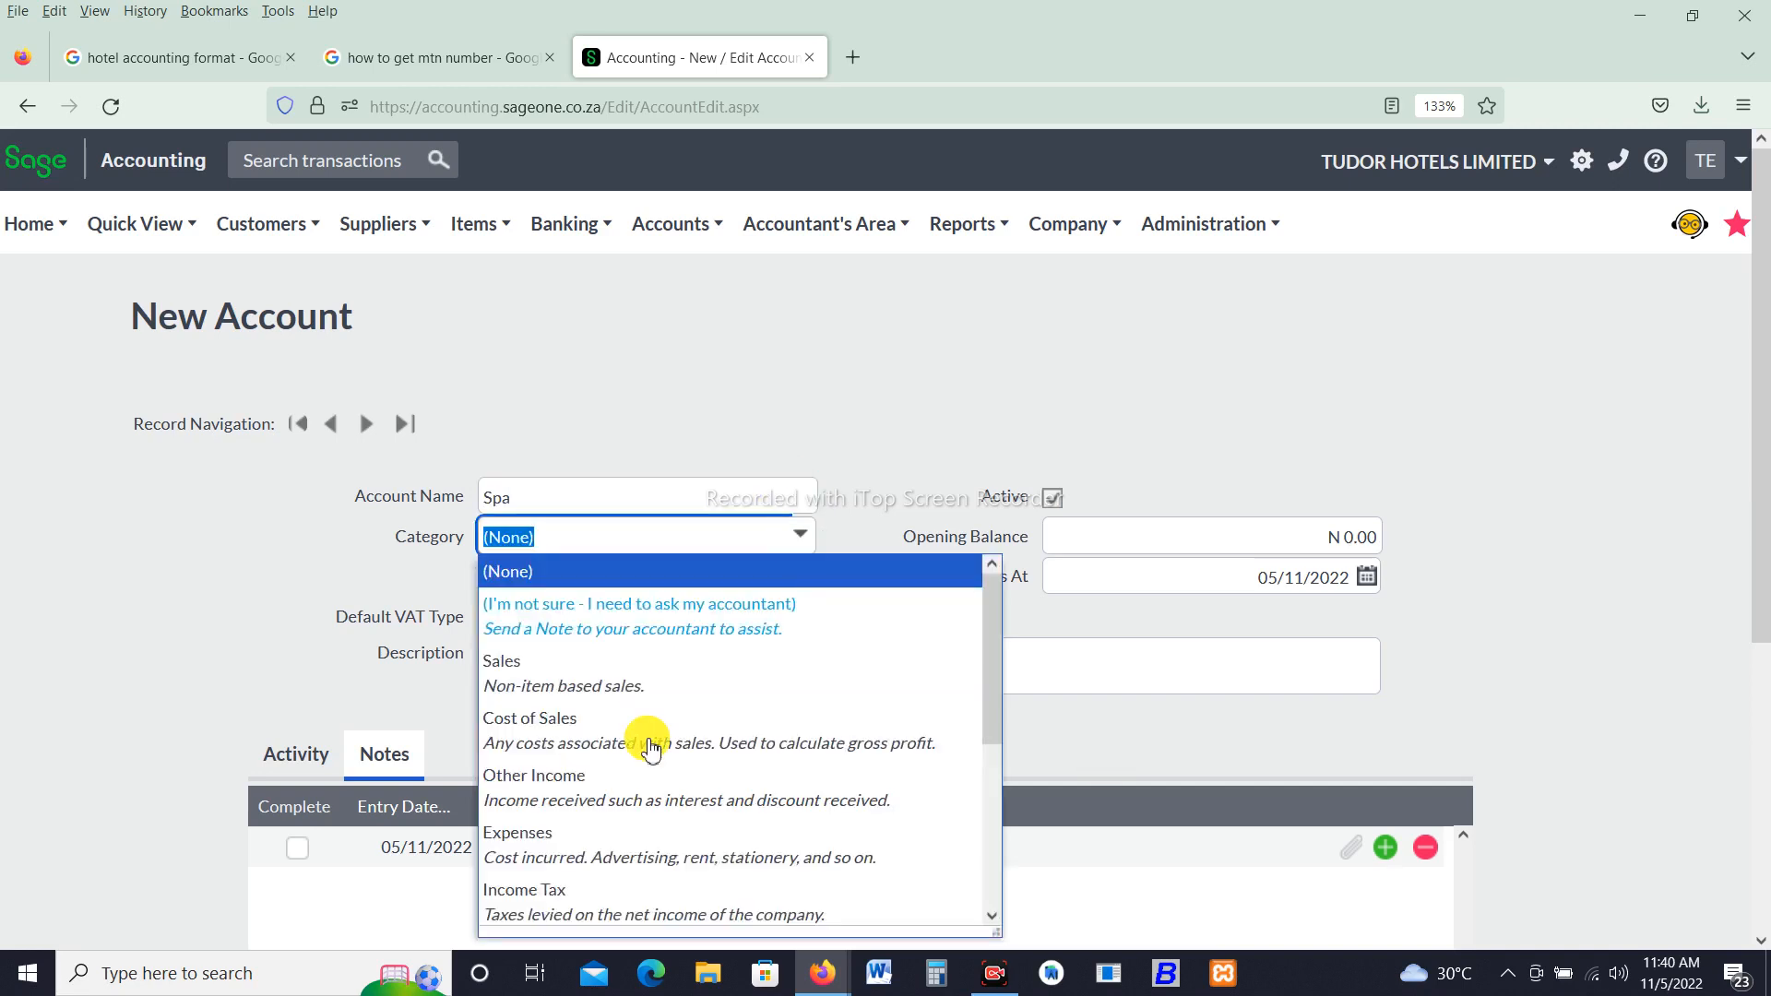
left_click(633, 690)
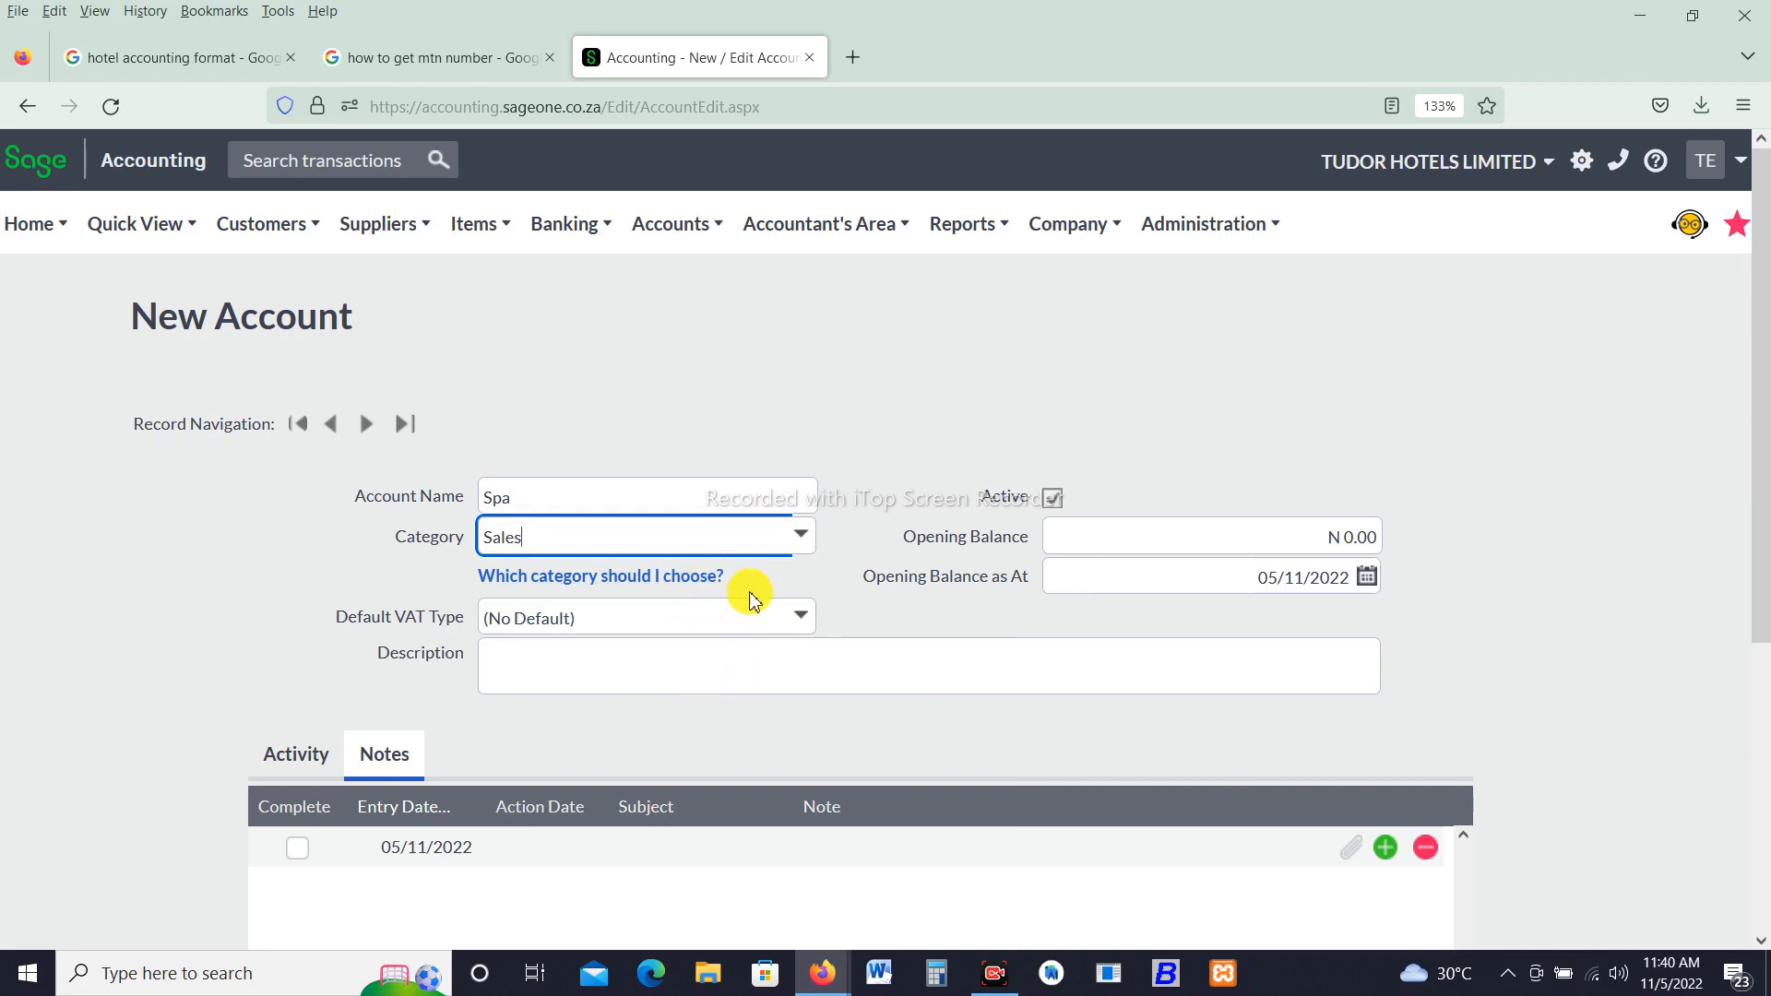
- Set the Spa default VAT type to No VAT, then save and open a new account form
left_click(813, 623)
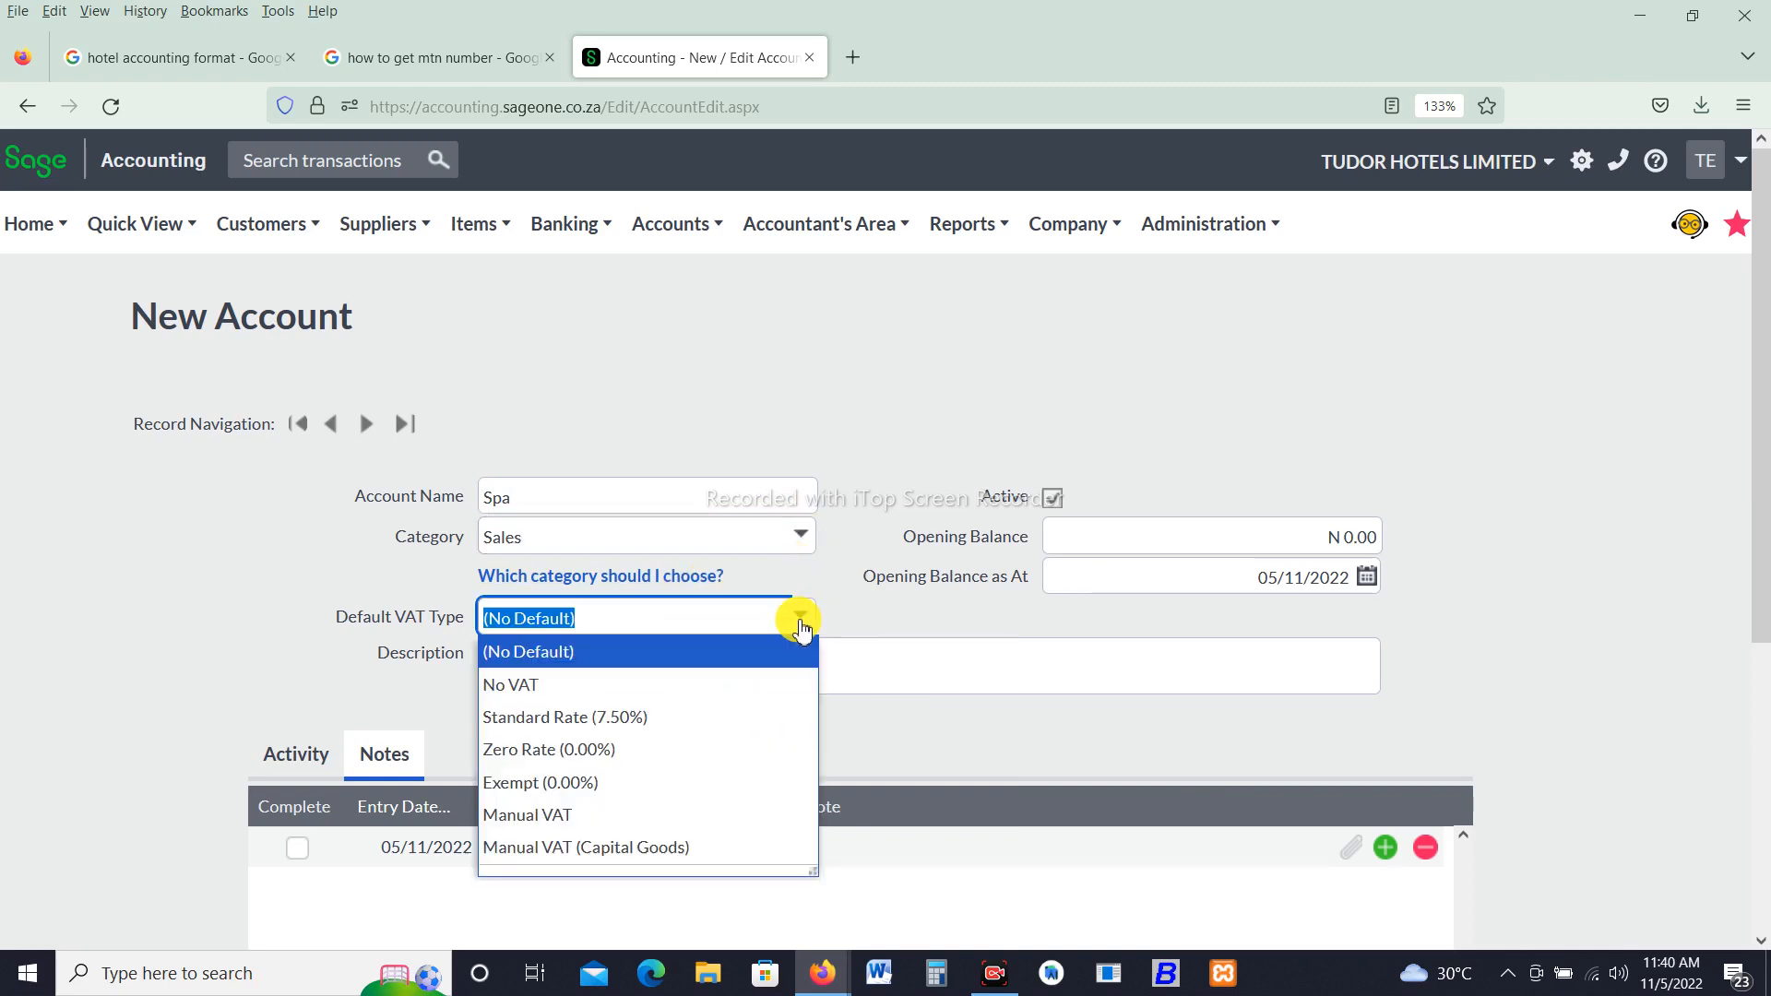
left_click(623, 700)
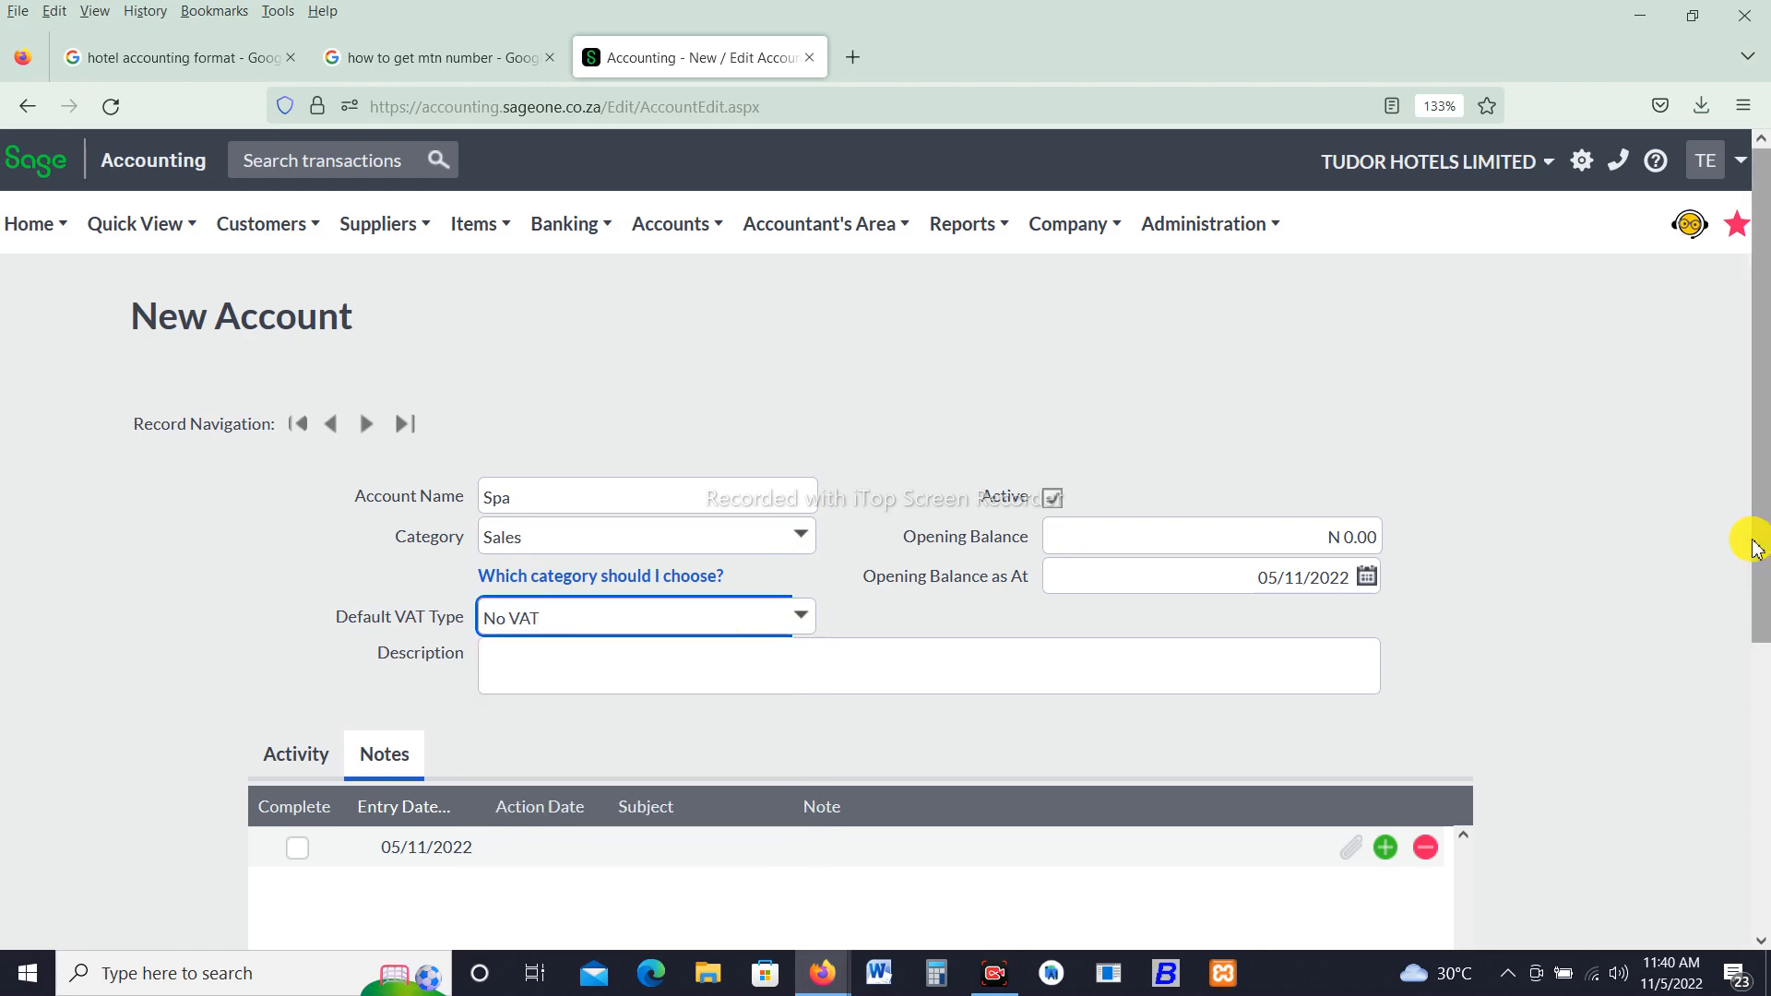
left_click(1759, 750)
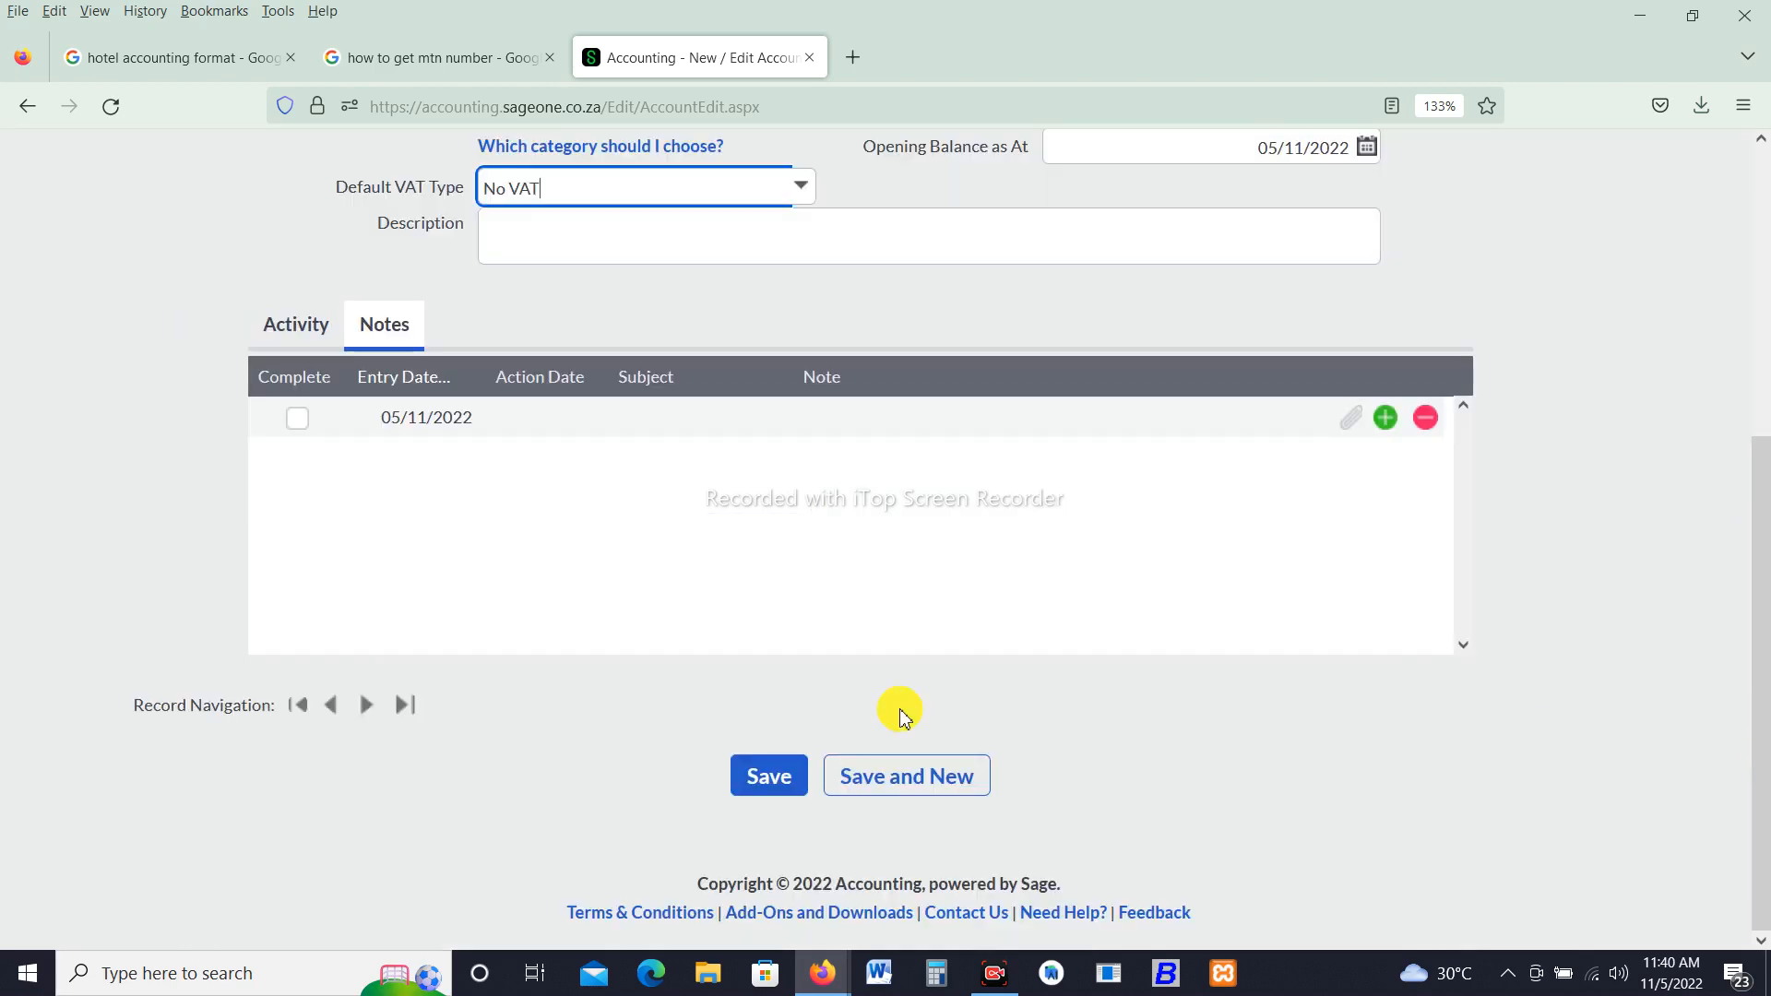
left_click(899, 790)
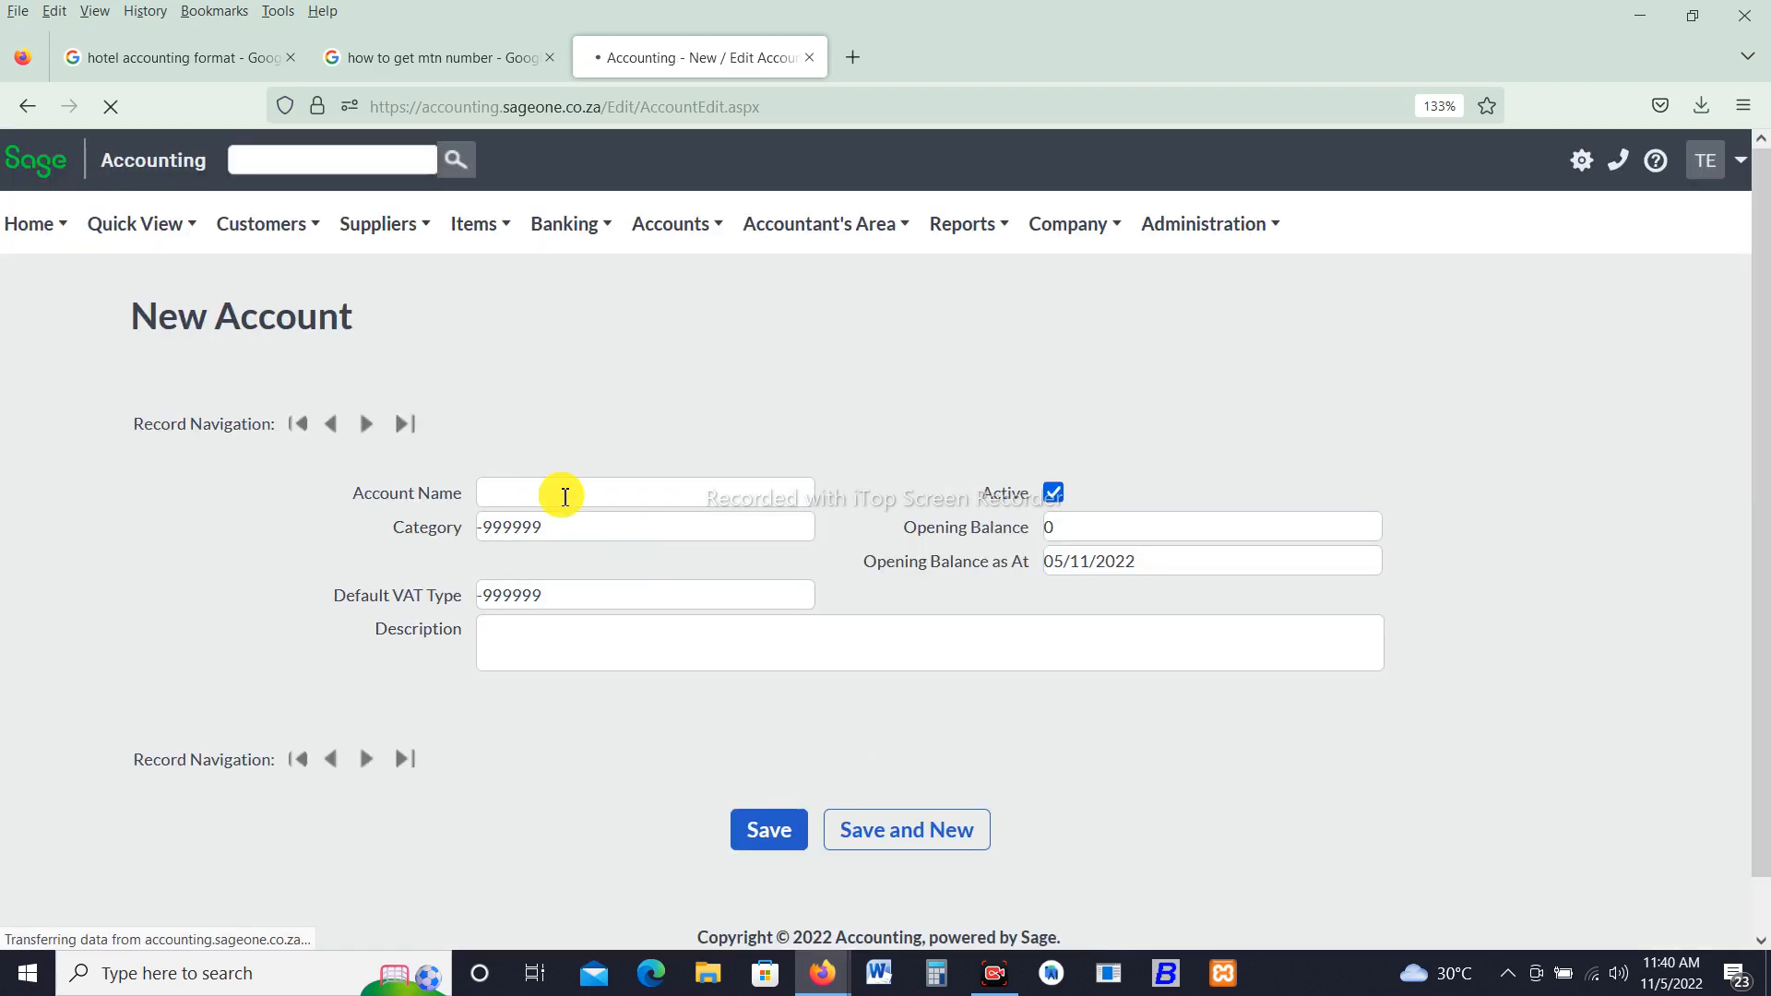
- Add a Car Wash account in the Sales category, then save and open a new account form
type("C")
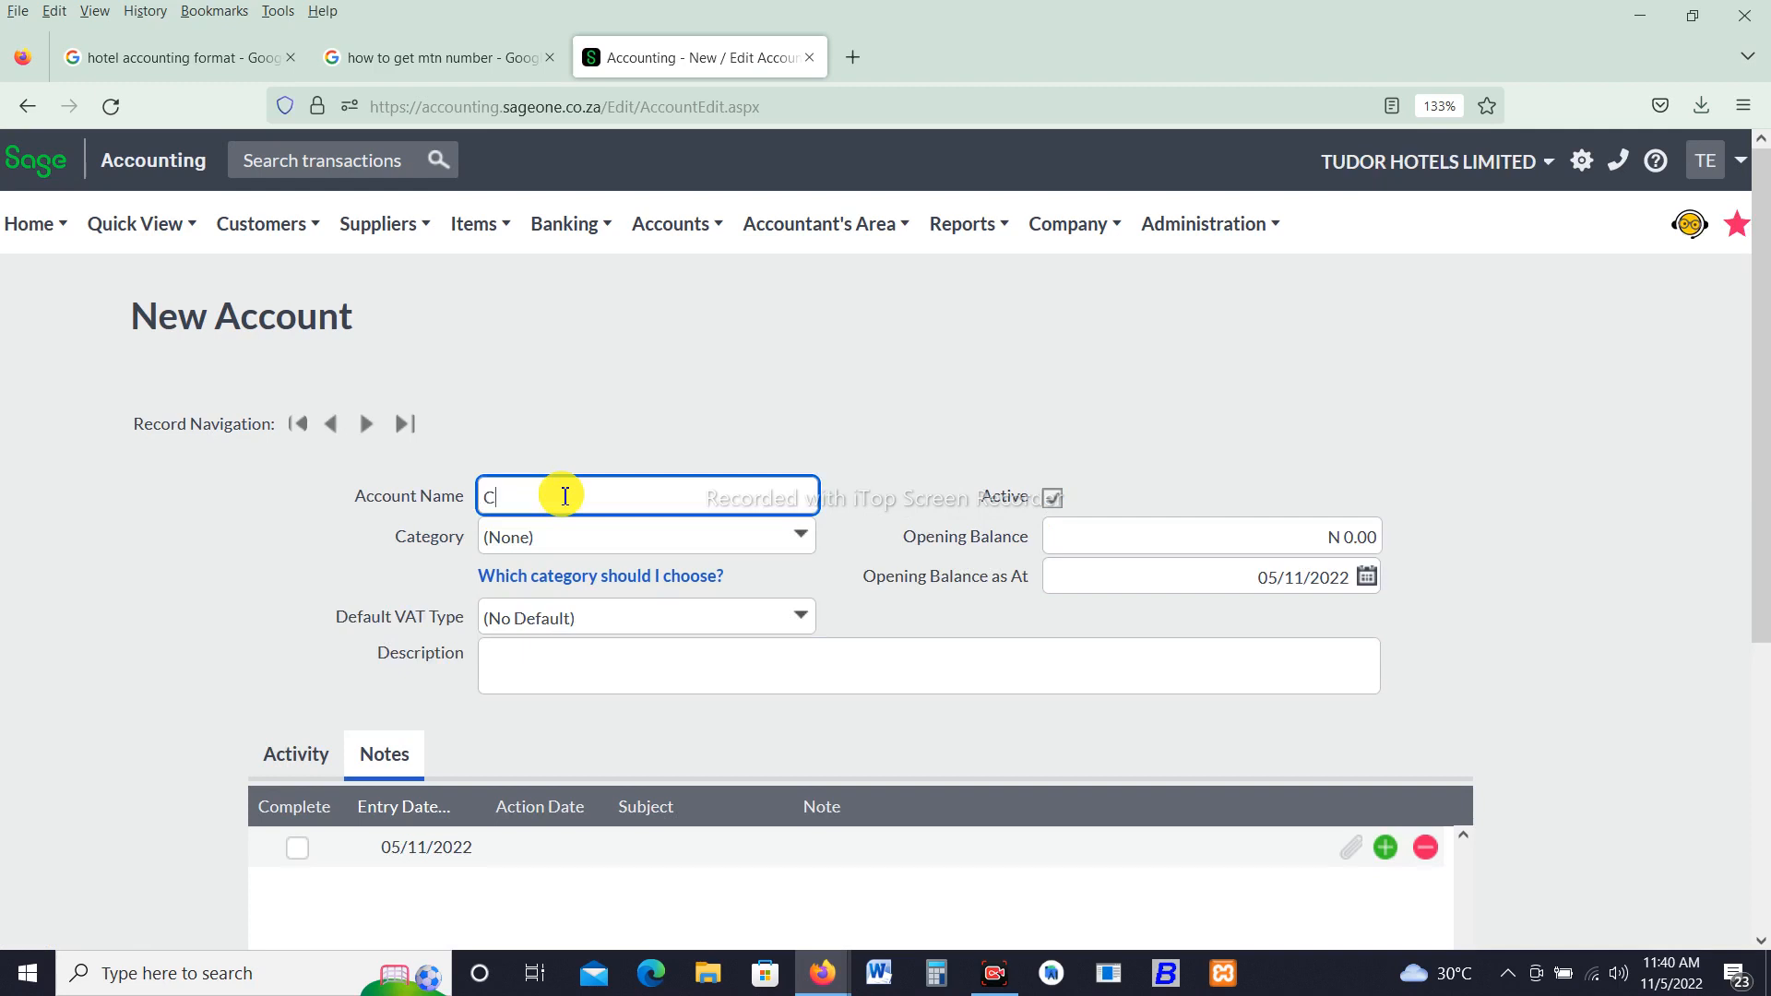
type("ar Ws")
key("BackSpace")
type("ash")
left_click(801, 541)
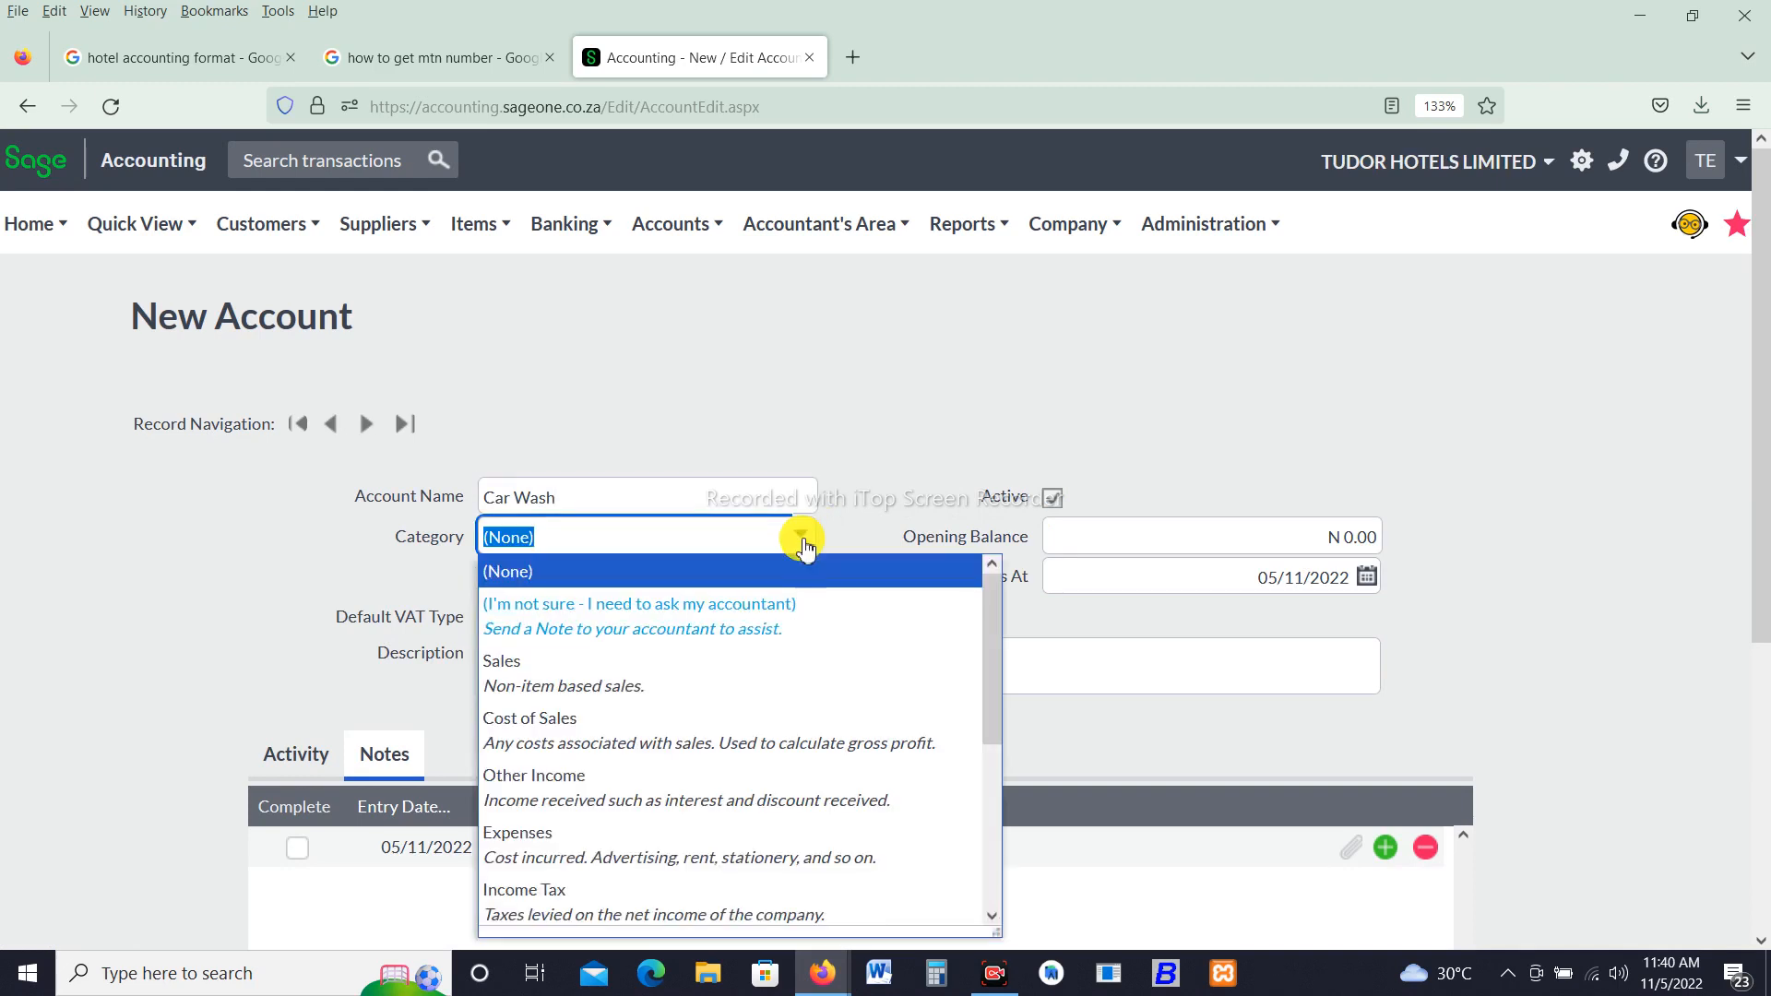
left_click(663, 692)
scroll(1739, 739, "down", 5)
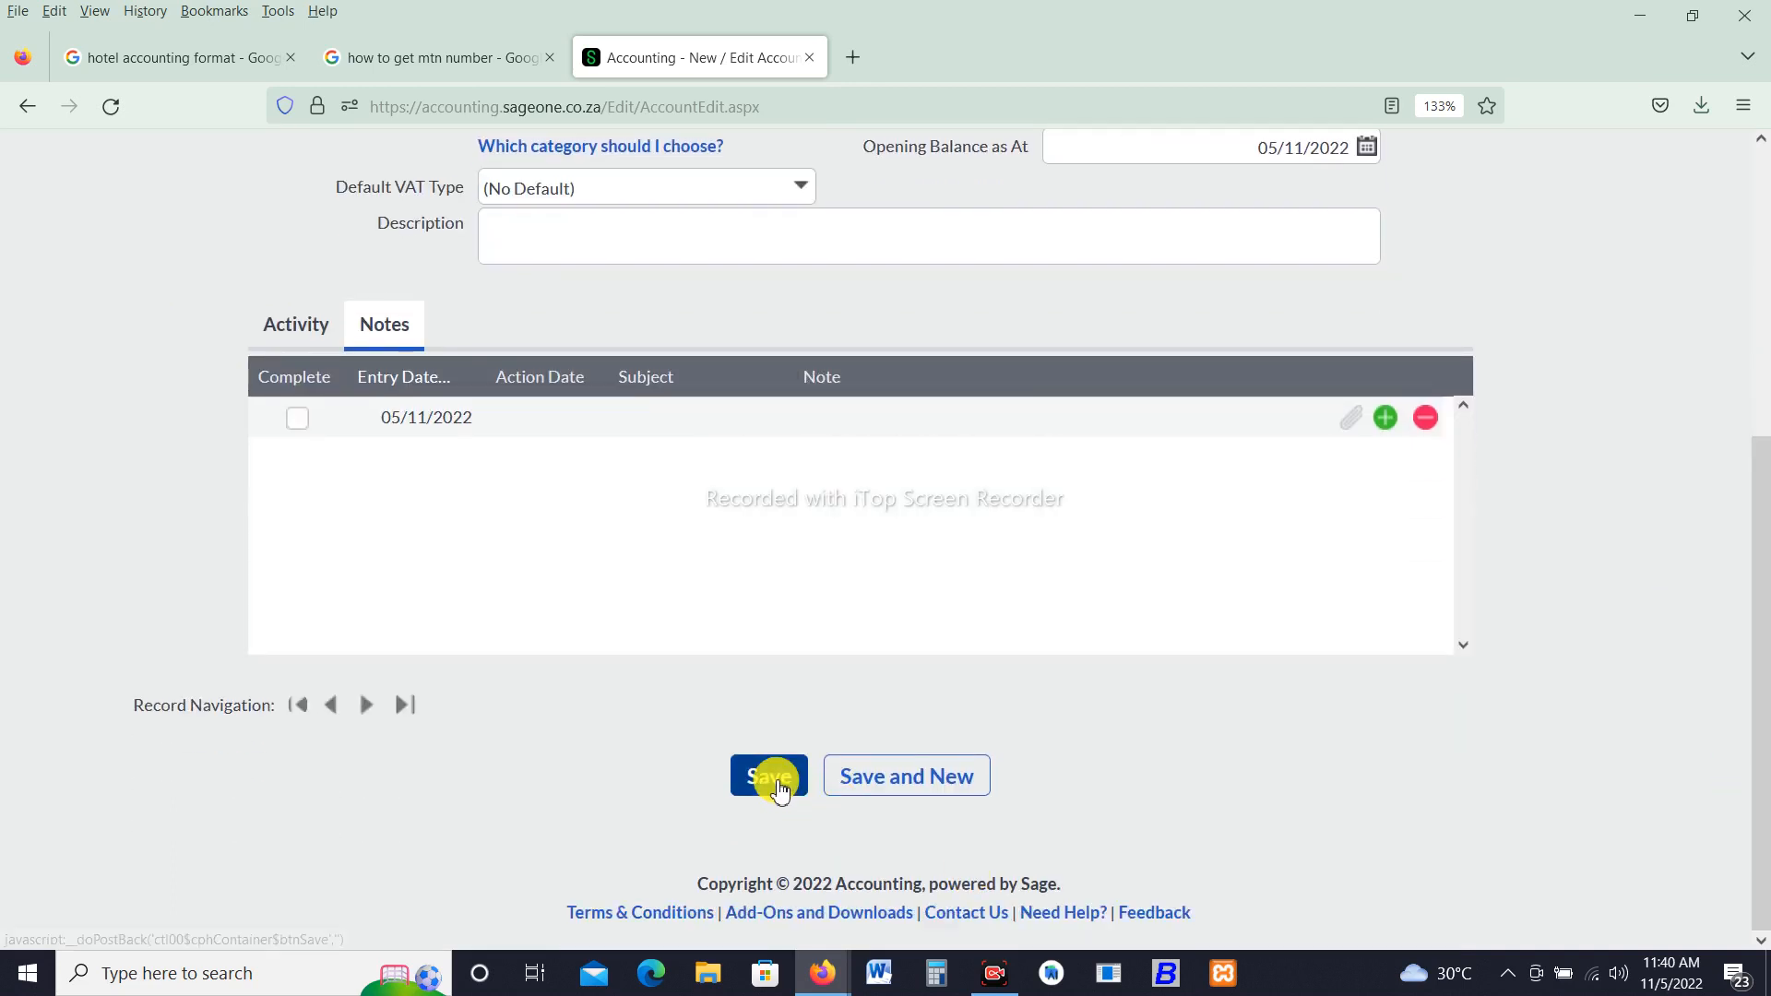
left_click(864, 777)
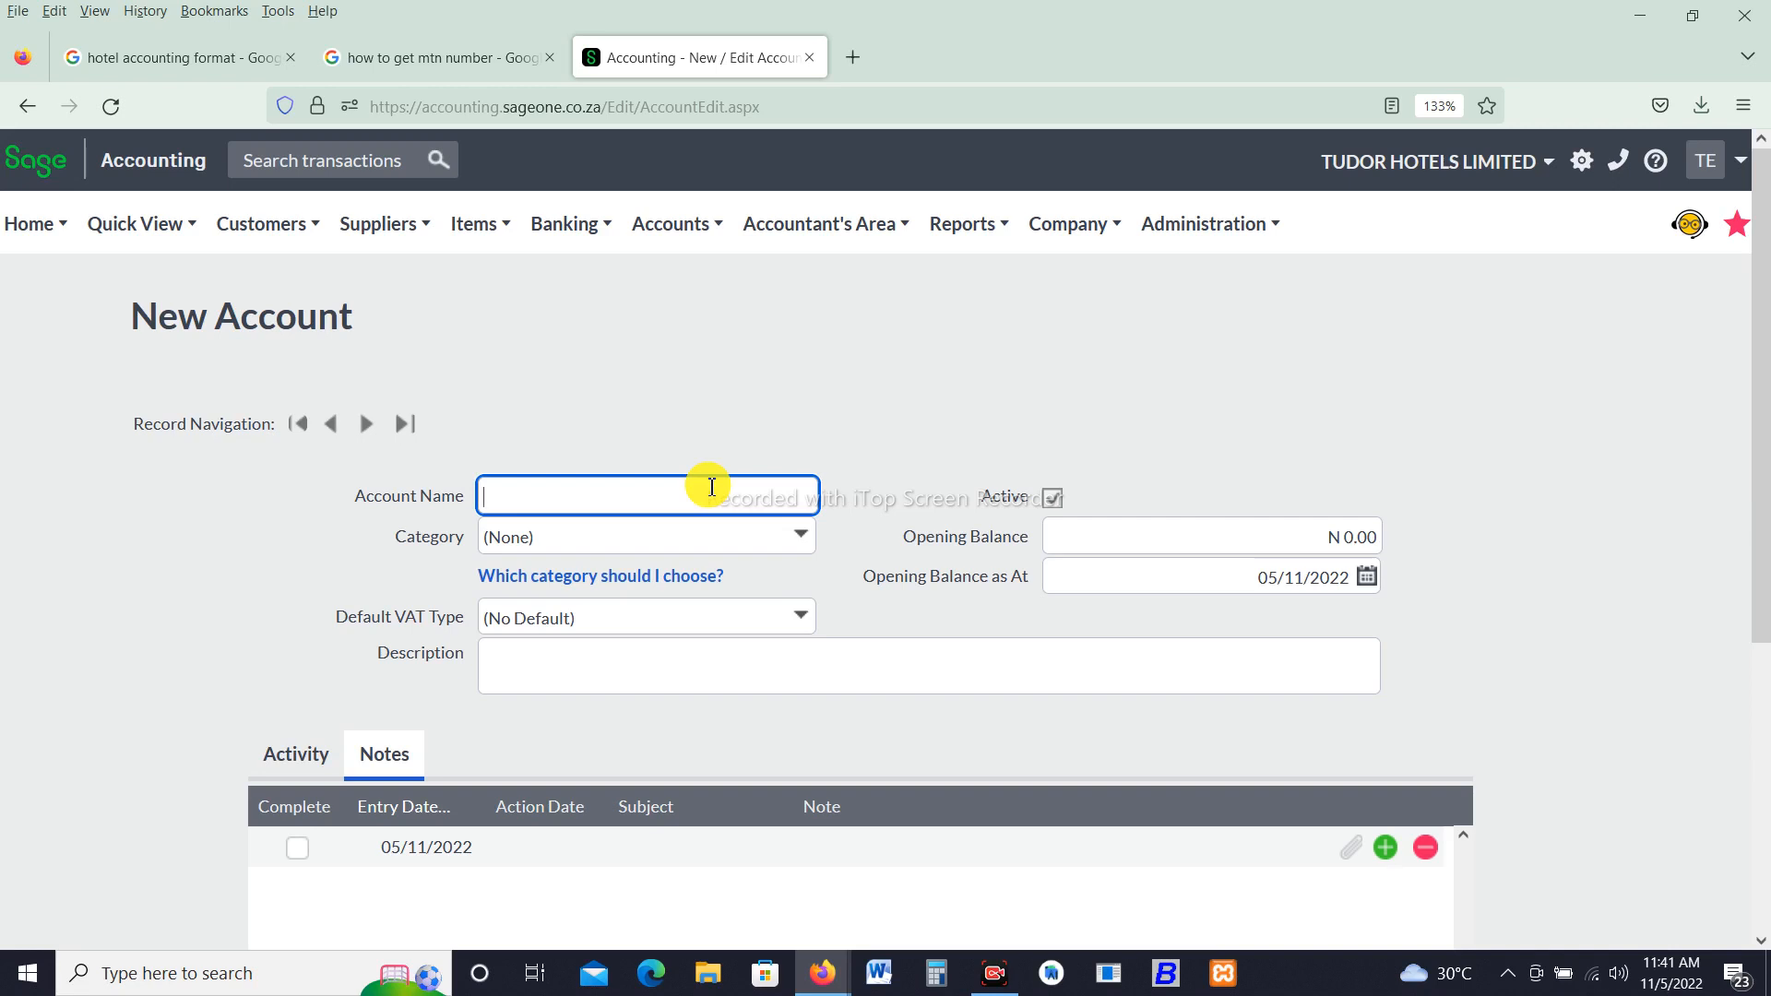
- Add a Rentals account in the Sales category, then save and open a new account form
type("Rentals")
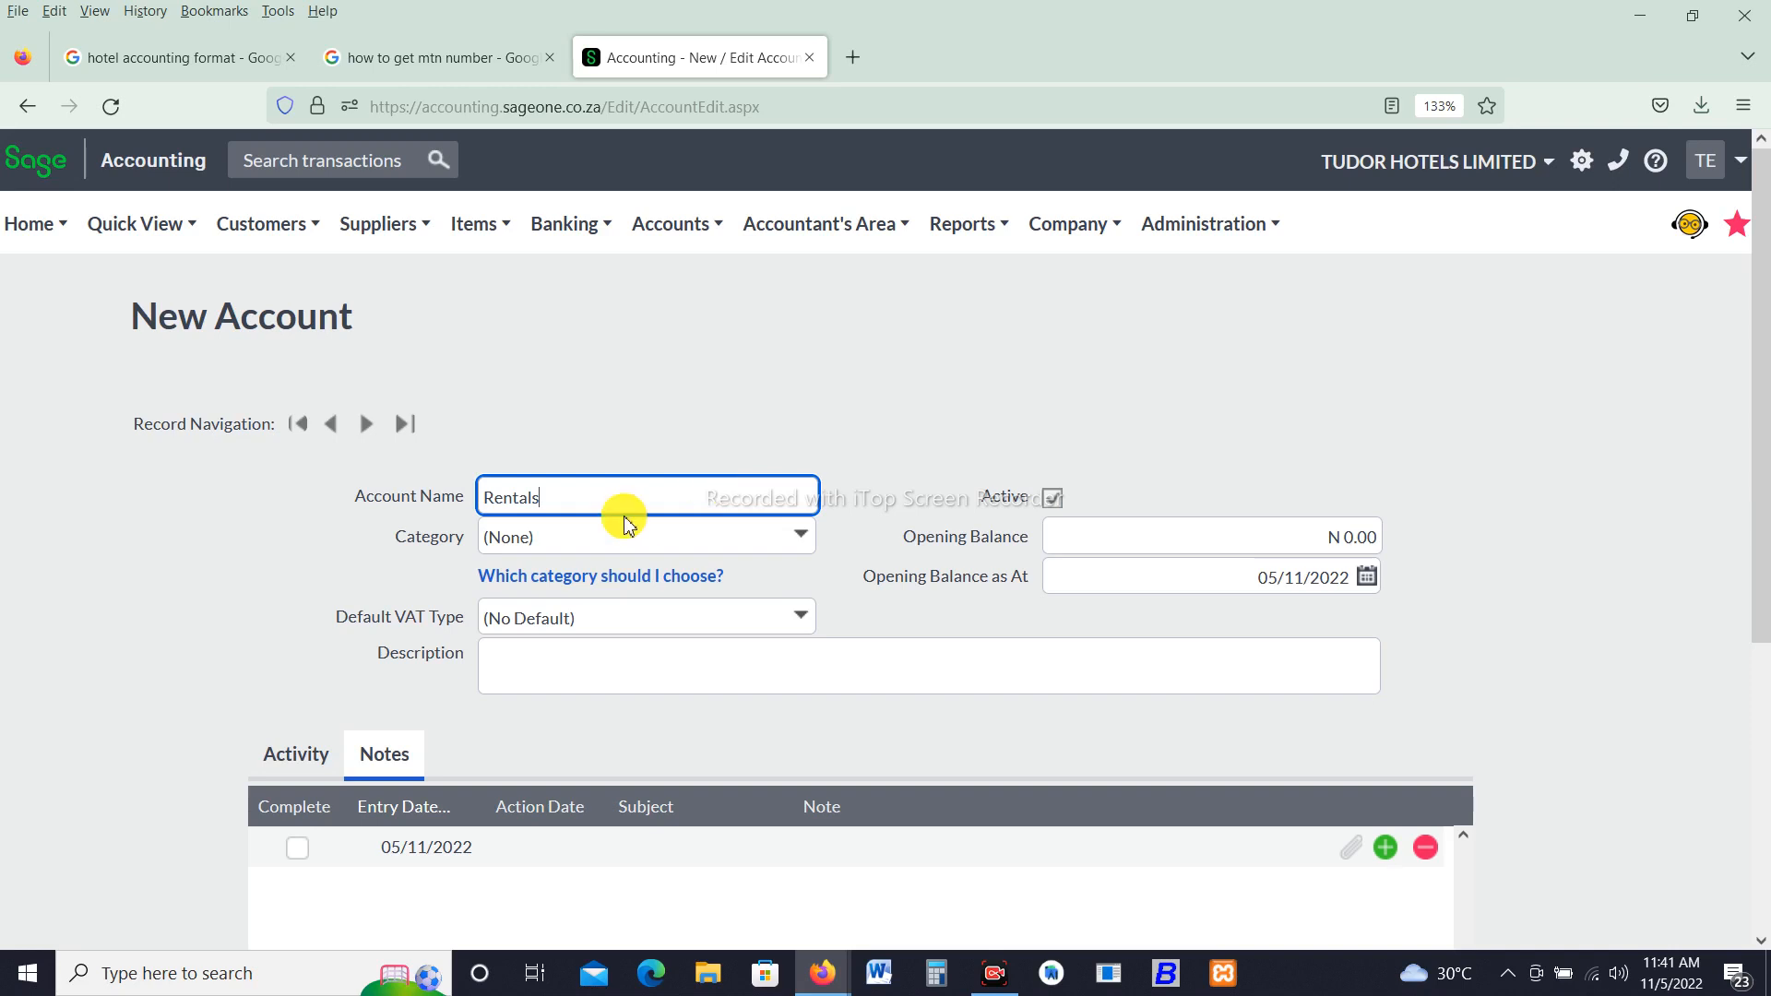
left_click(800, 535)
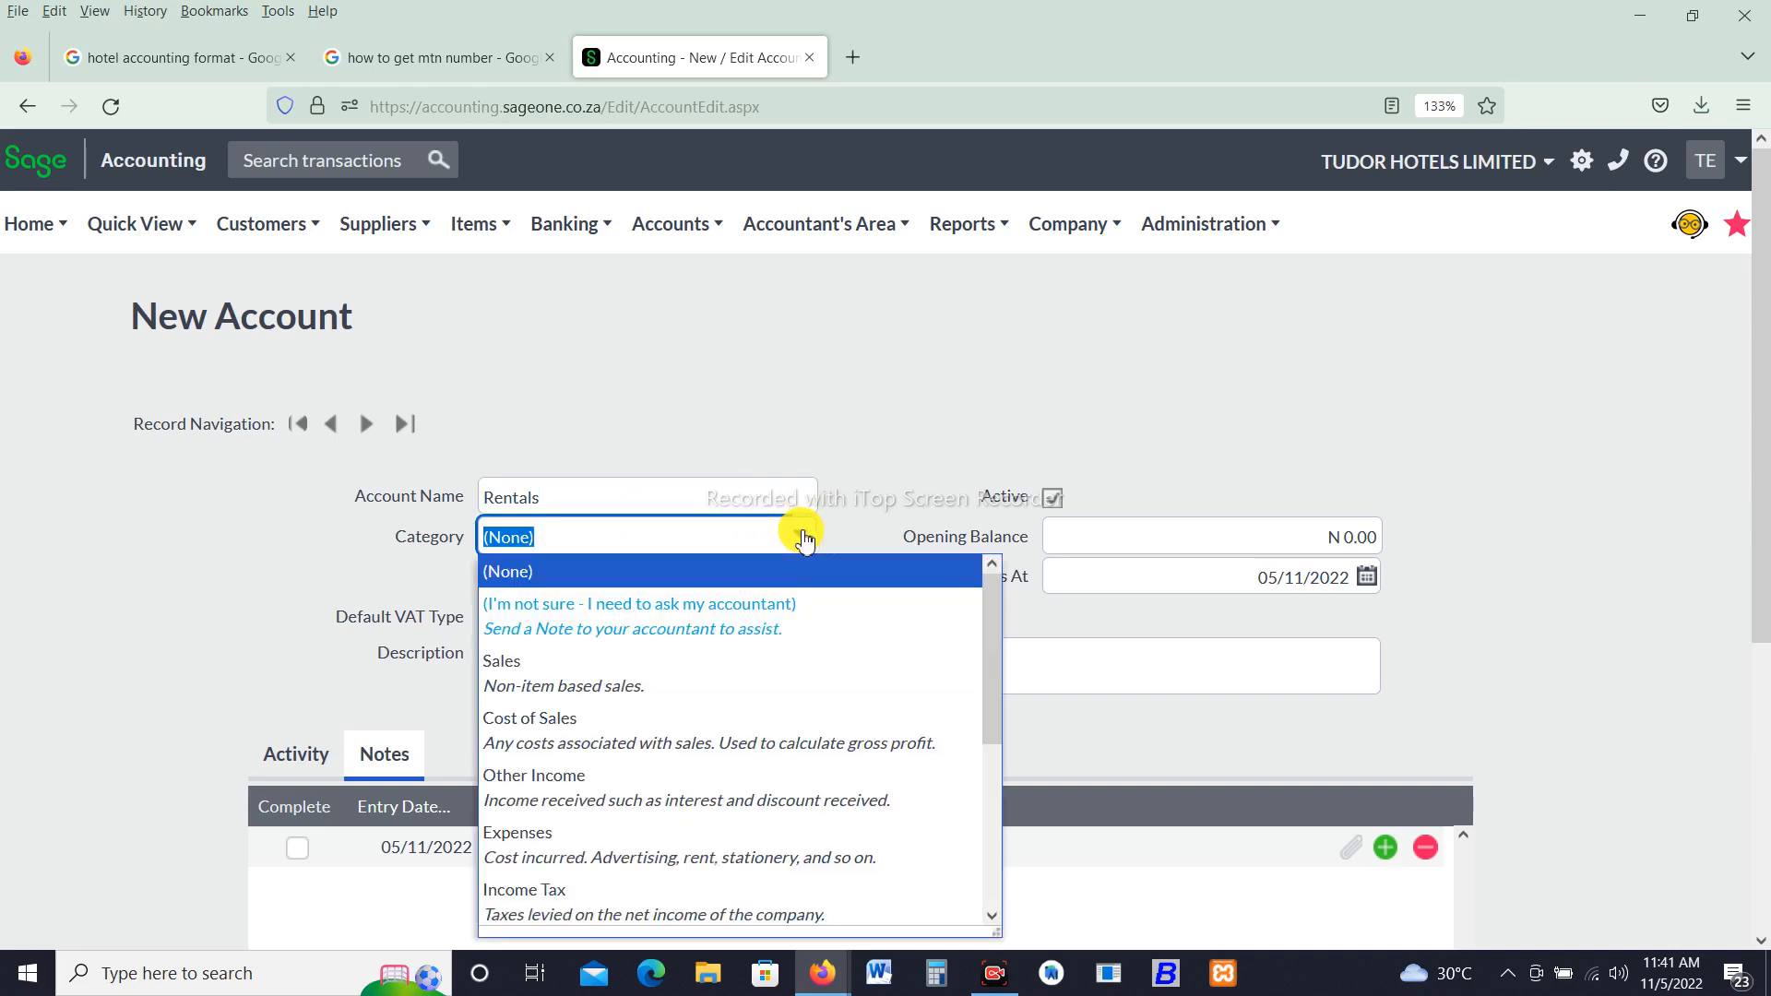
left_click(631, 696)
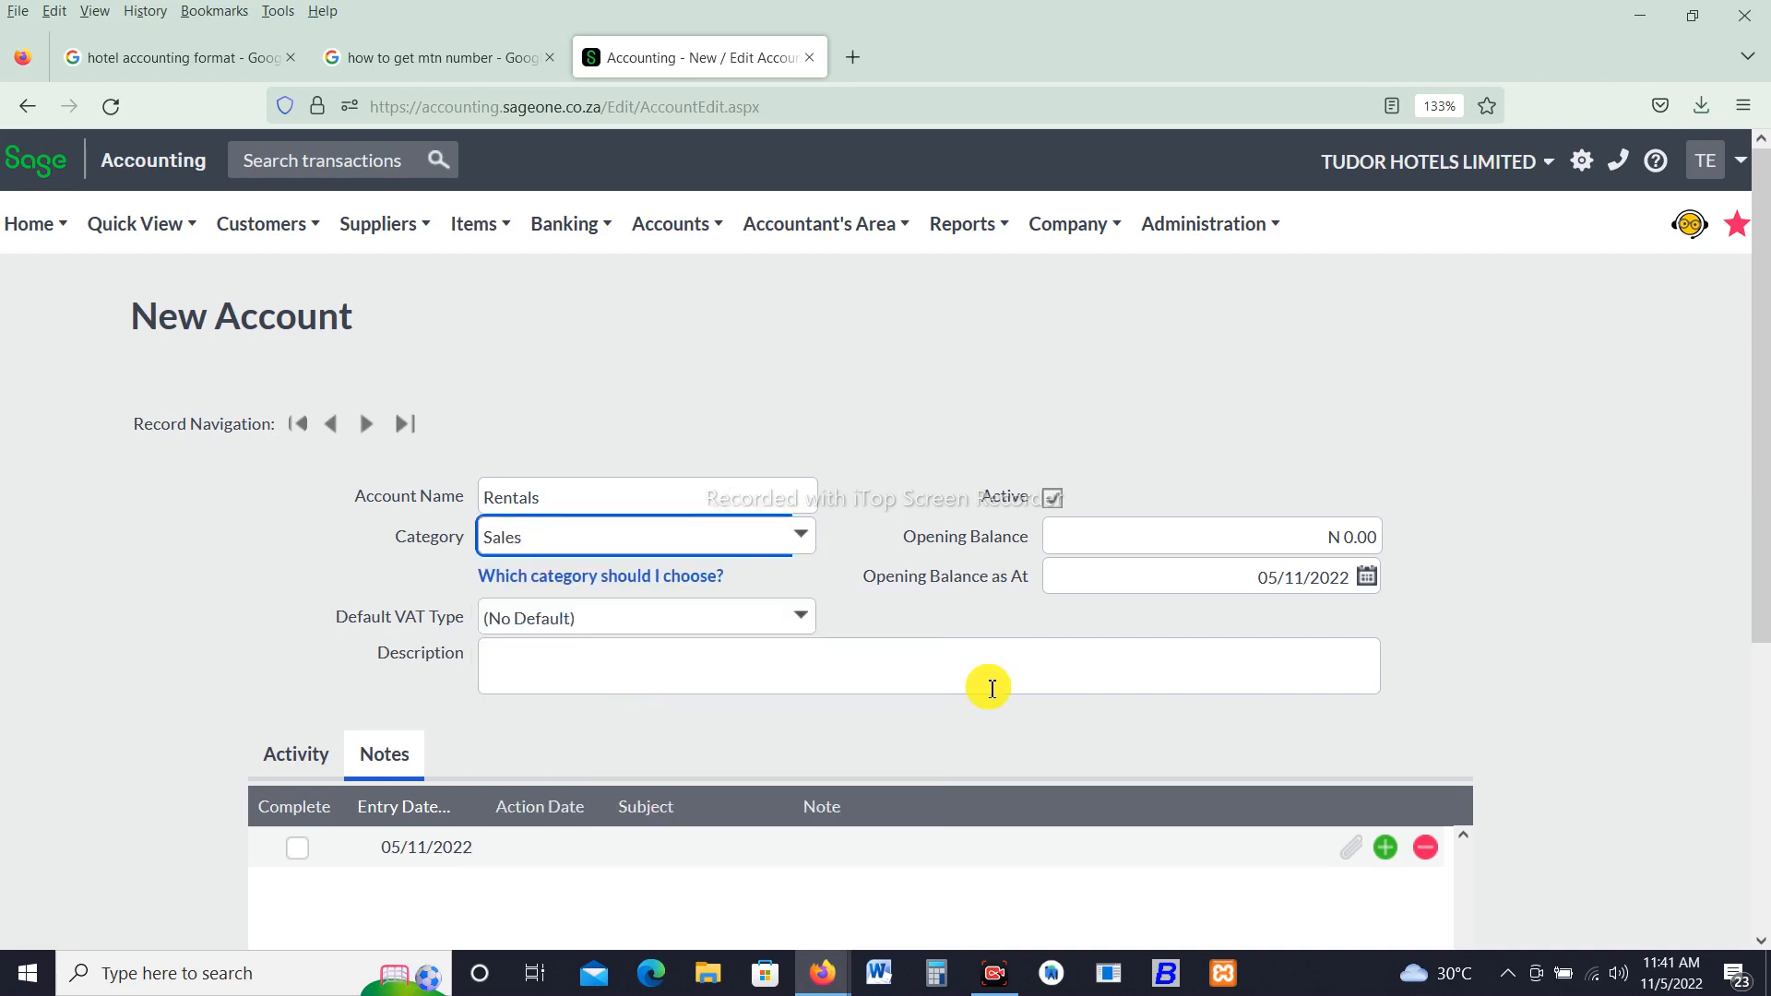
scroll(1739, 791, "down", 4)
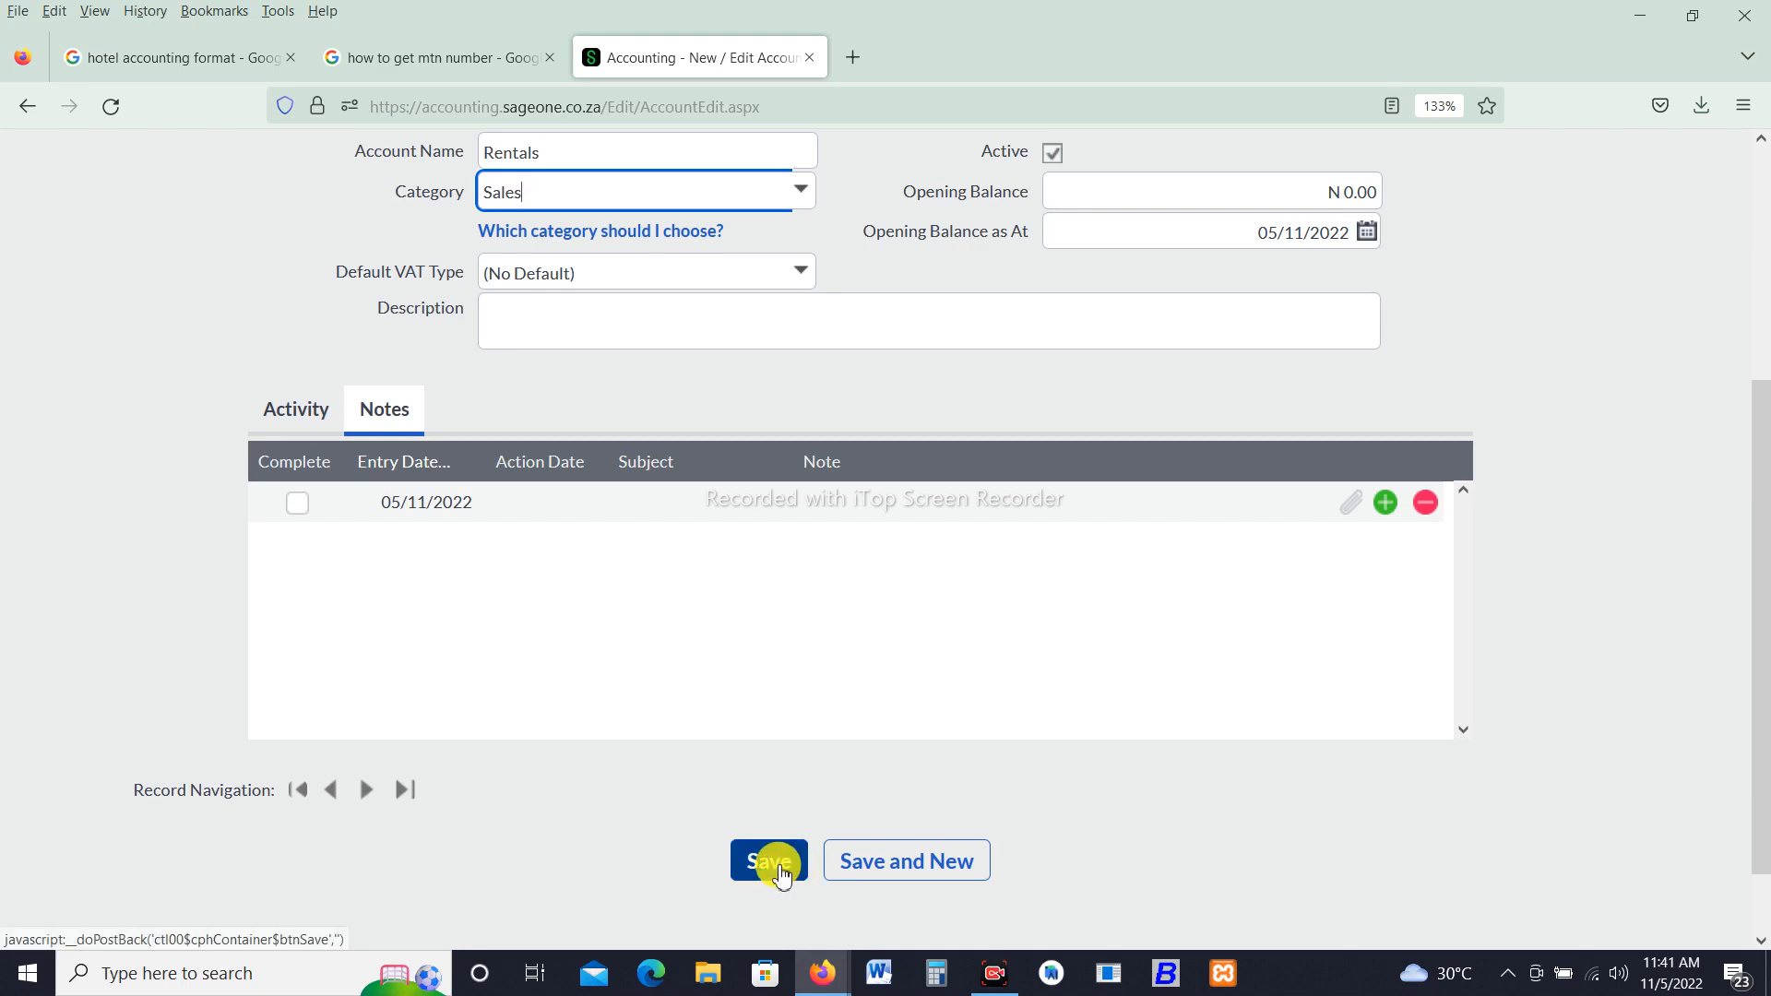
left_click(854, 871)
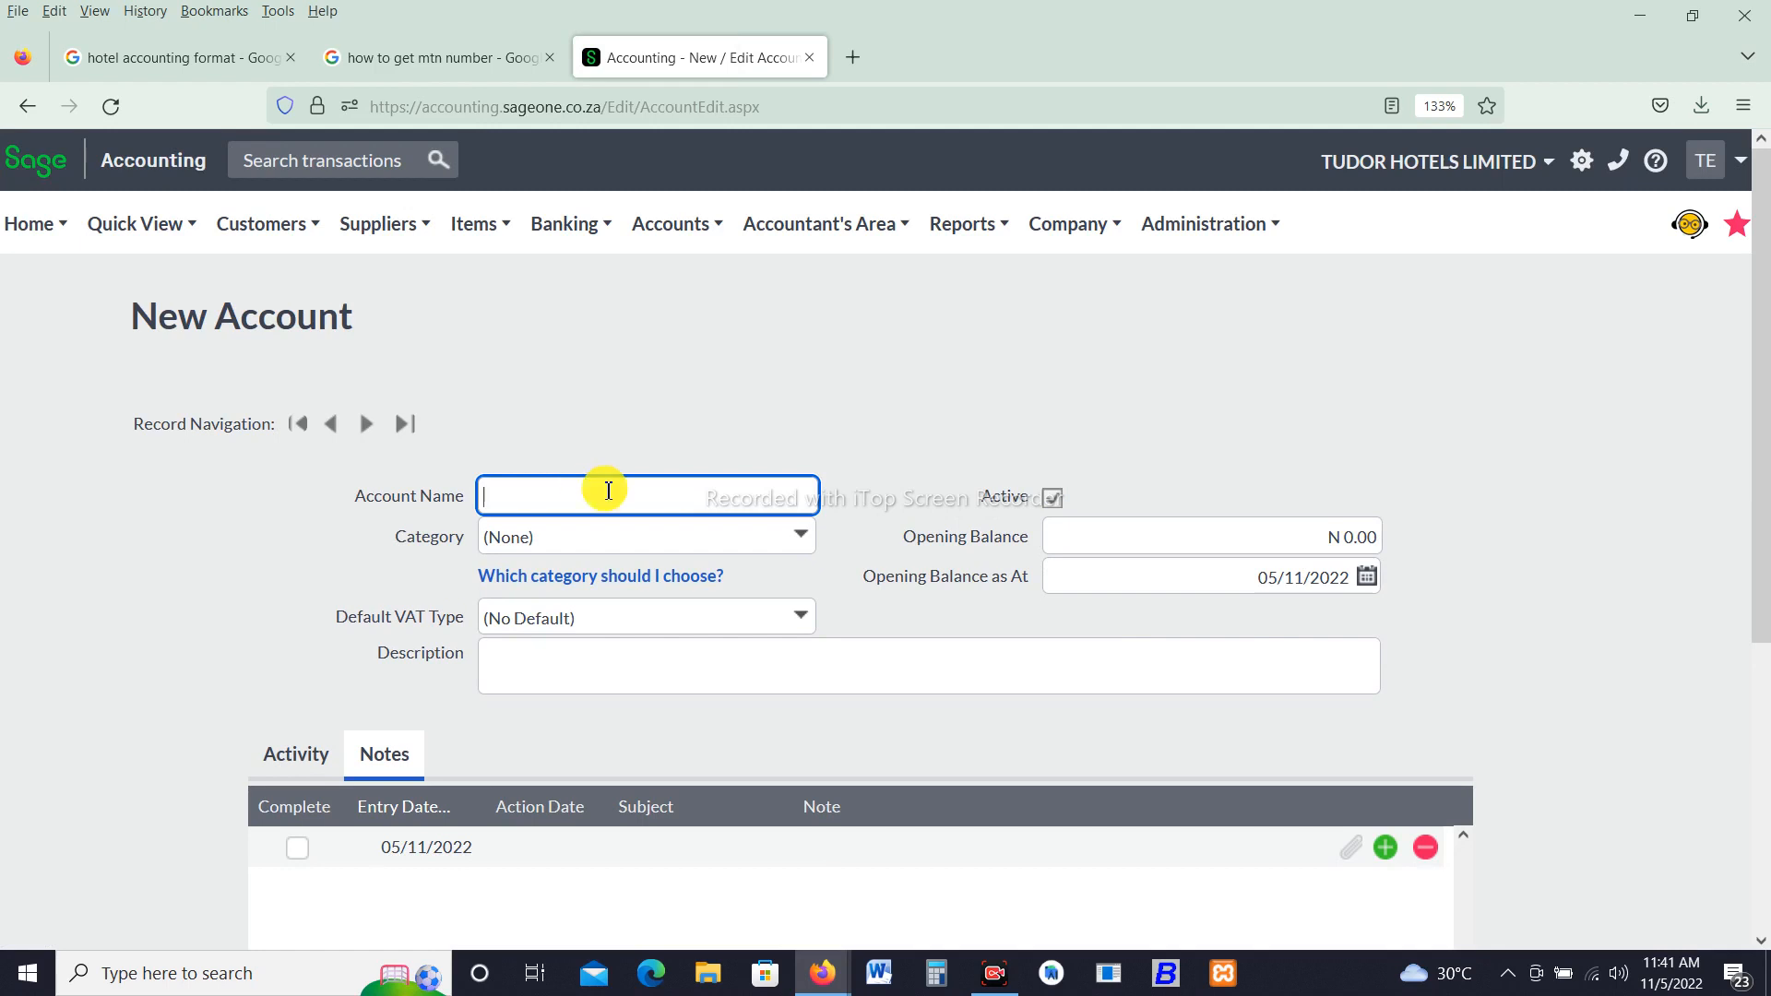
- Name the next account Laundry and set its category to Sales
type("Othe")
type("r")
type(" Hoe")
key("BackSpace")
key("BackSpace")
key("BackSpace")
key("BackSpace")
key("BackSpace")
key("BackSpace")
key("BackSpace")
key("BackSpace")
type("Launf")
key("BackSpace")
type("dry")
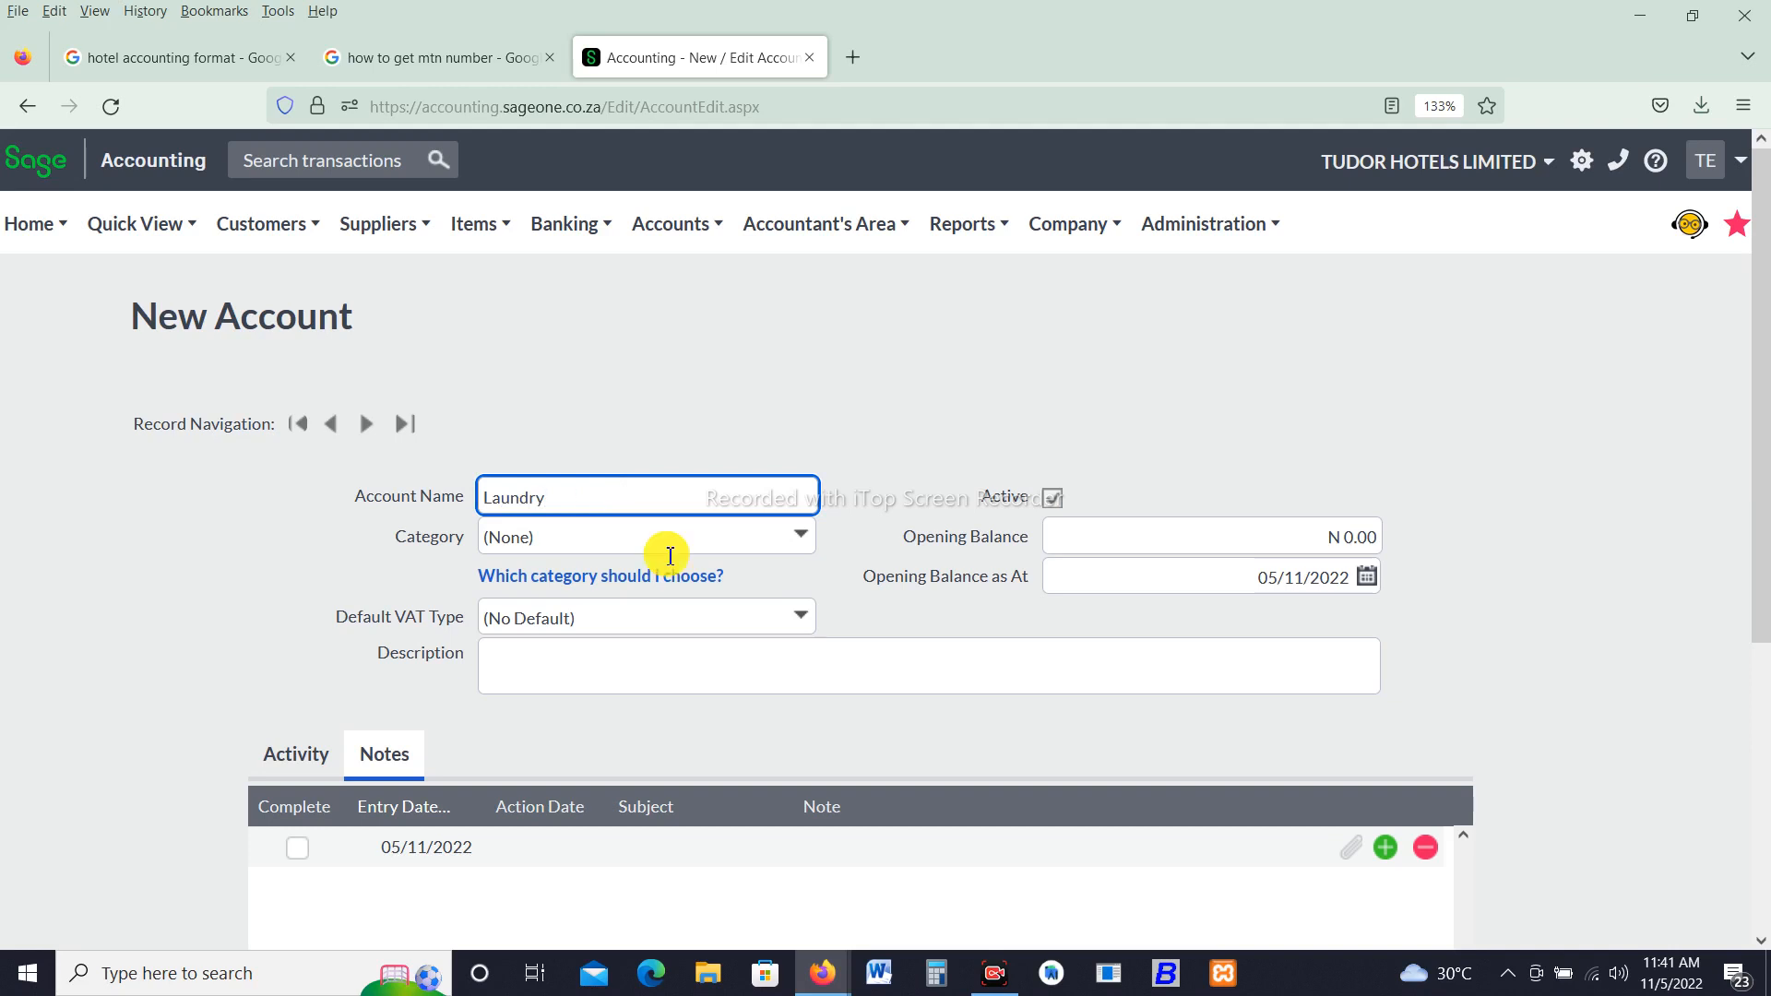
left_click(792, 530)
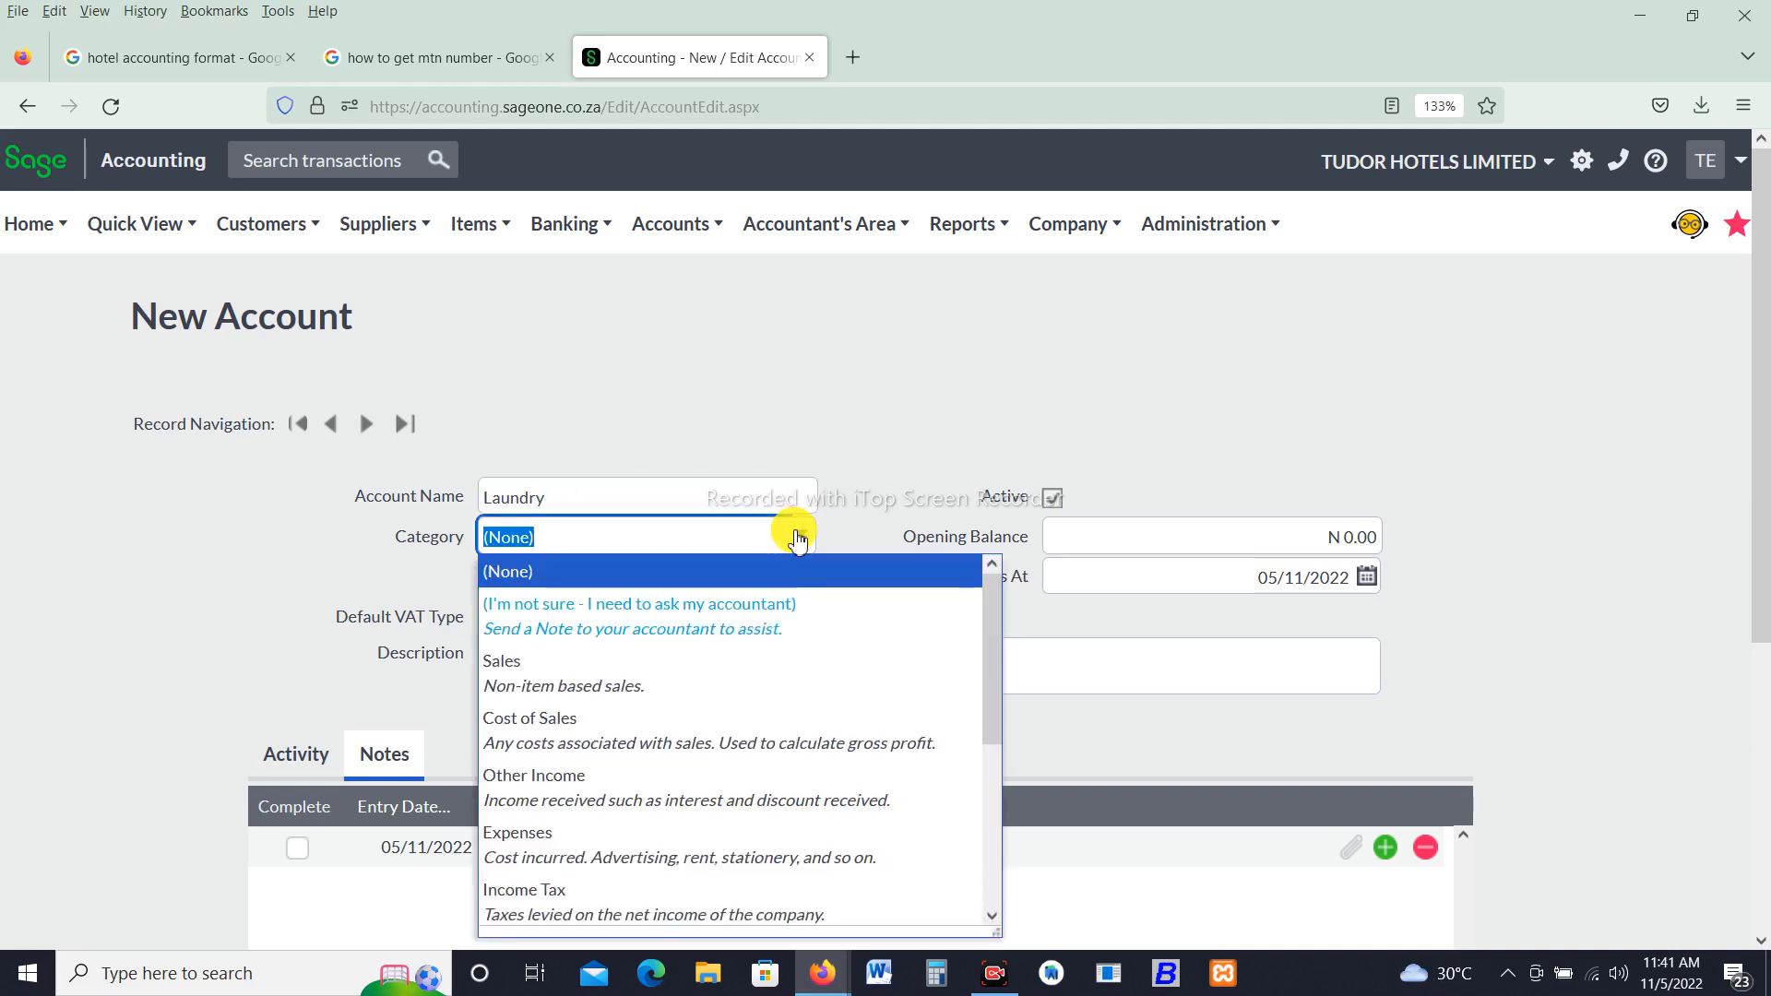
left_click(606, 680)
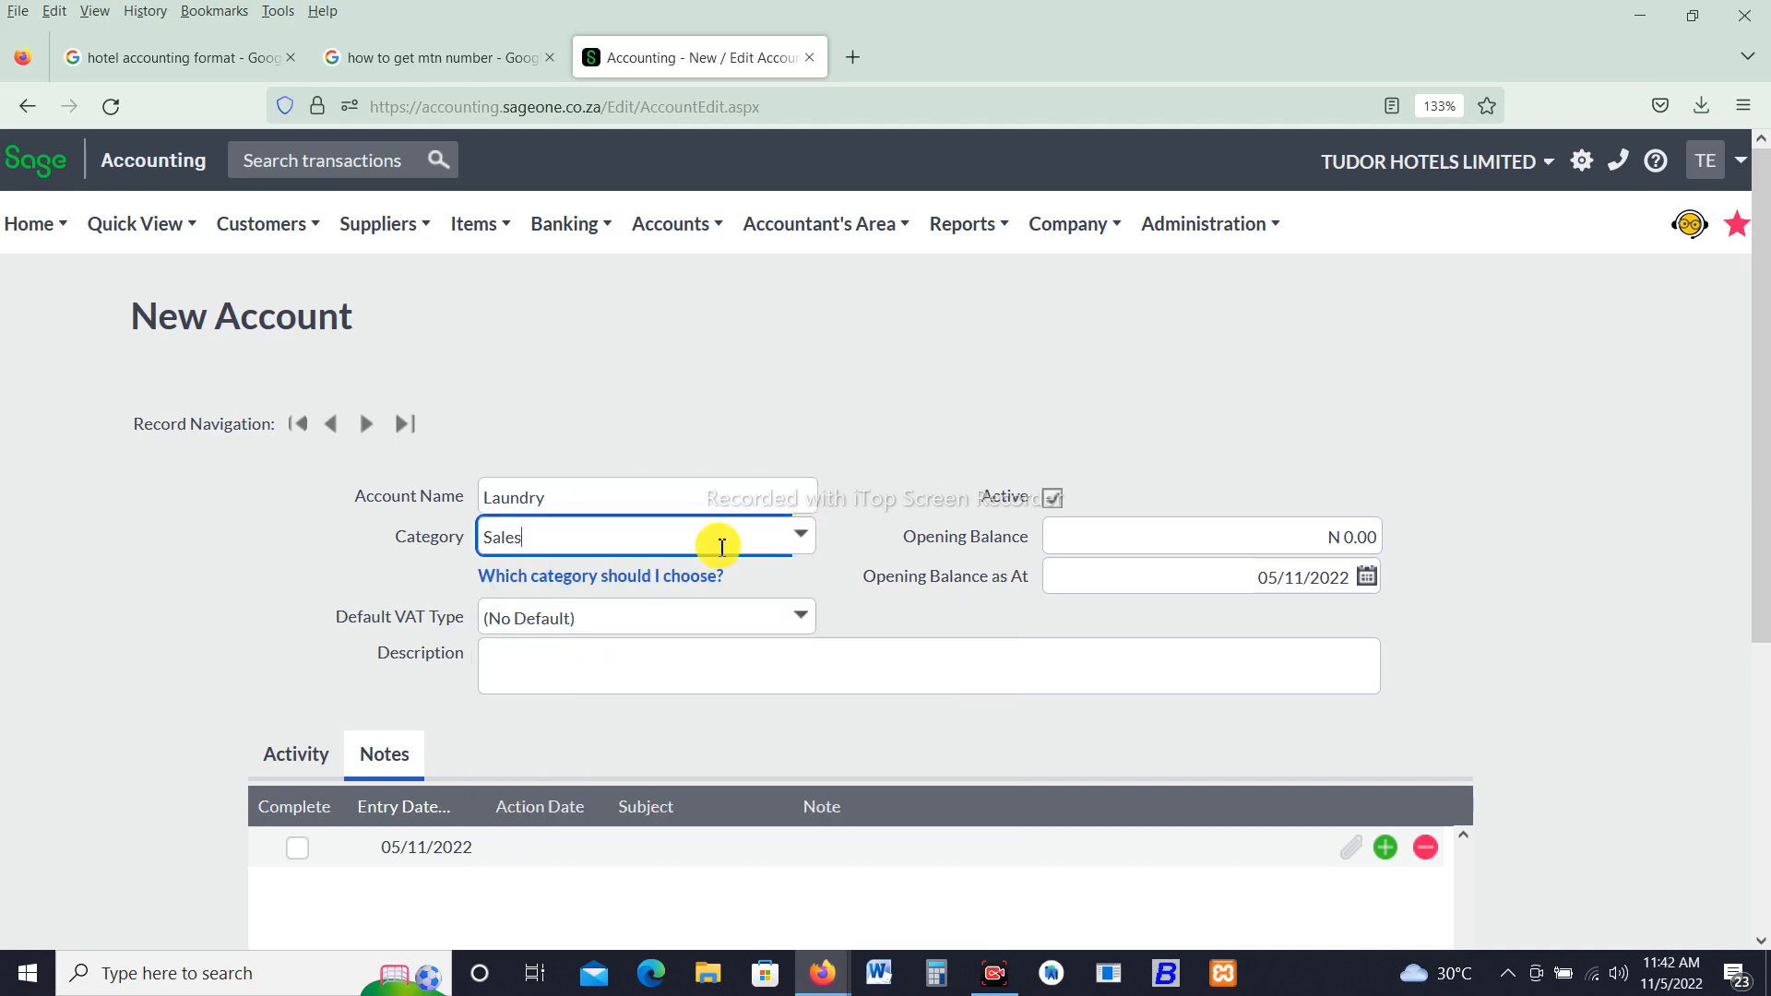
- Set the Laundry default VAT type to No VAT and save the account
left_click(801, 617)
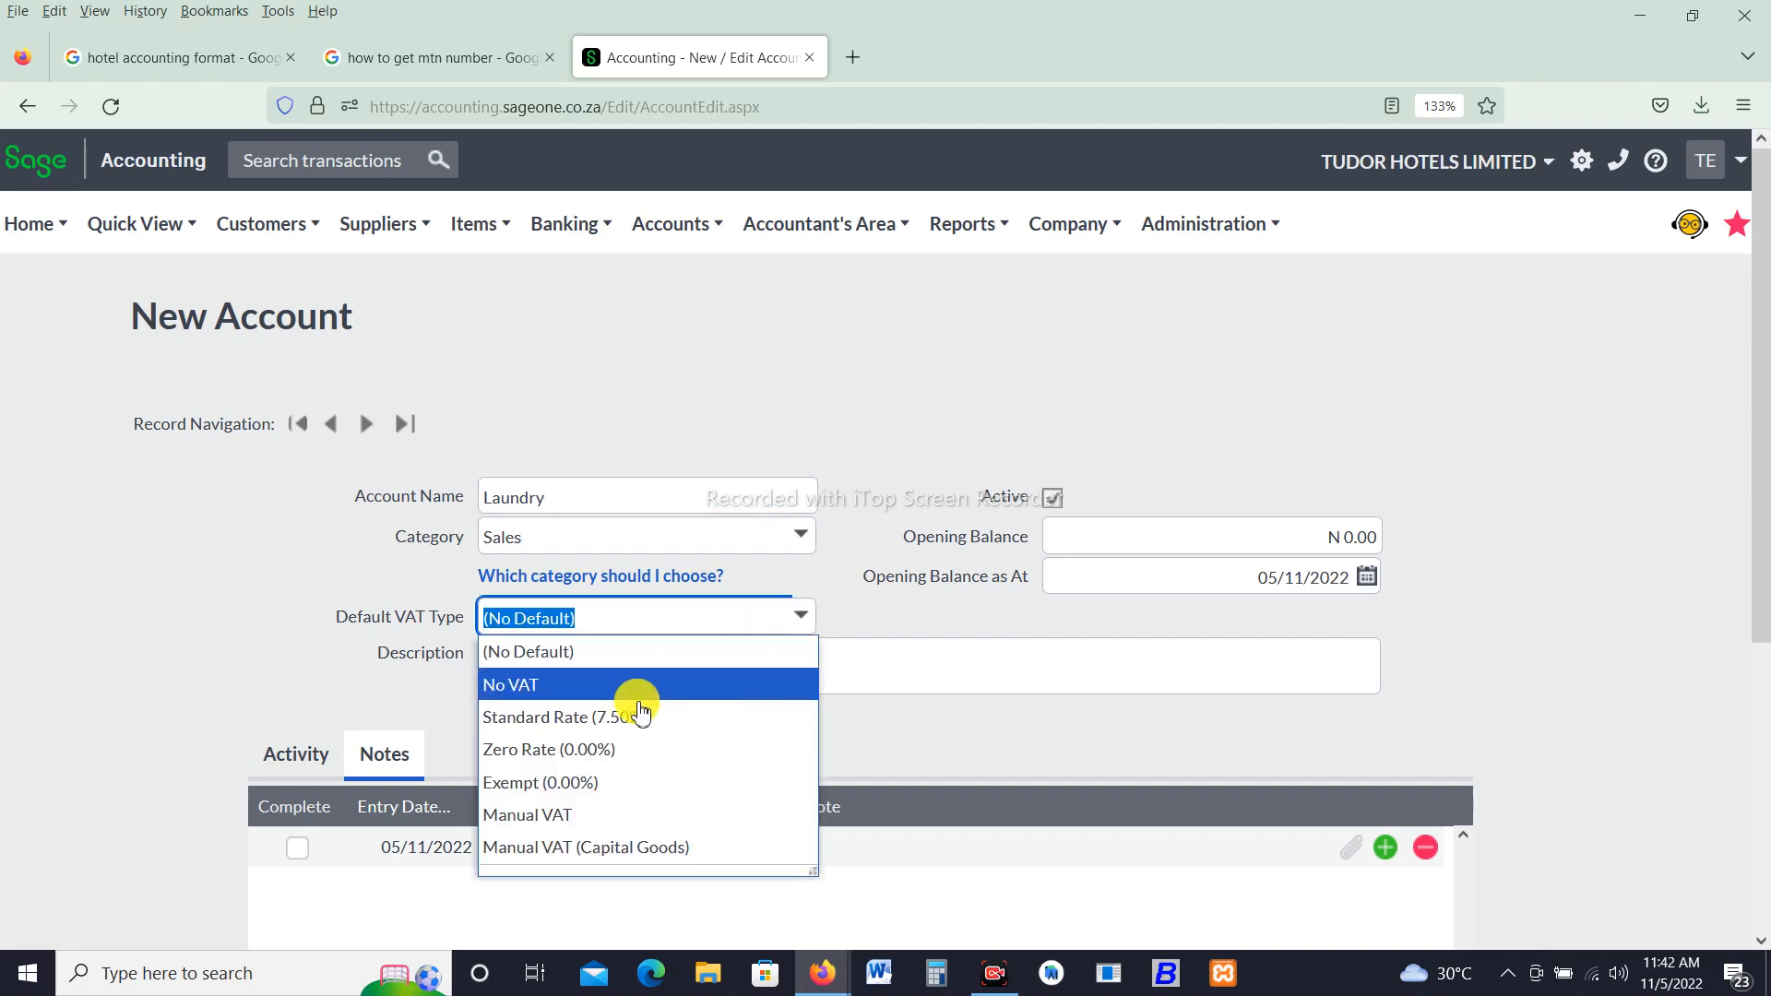
left_click(636, 690)
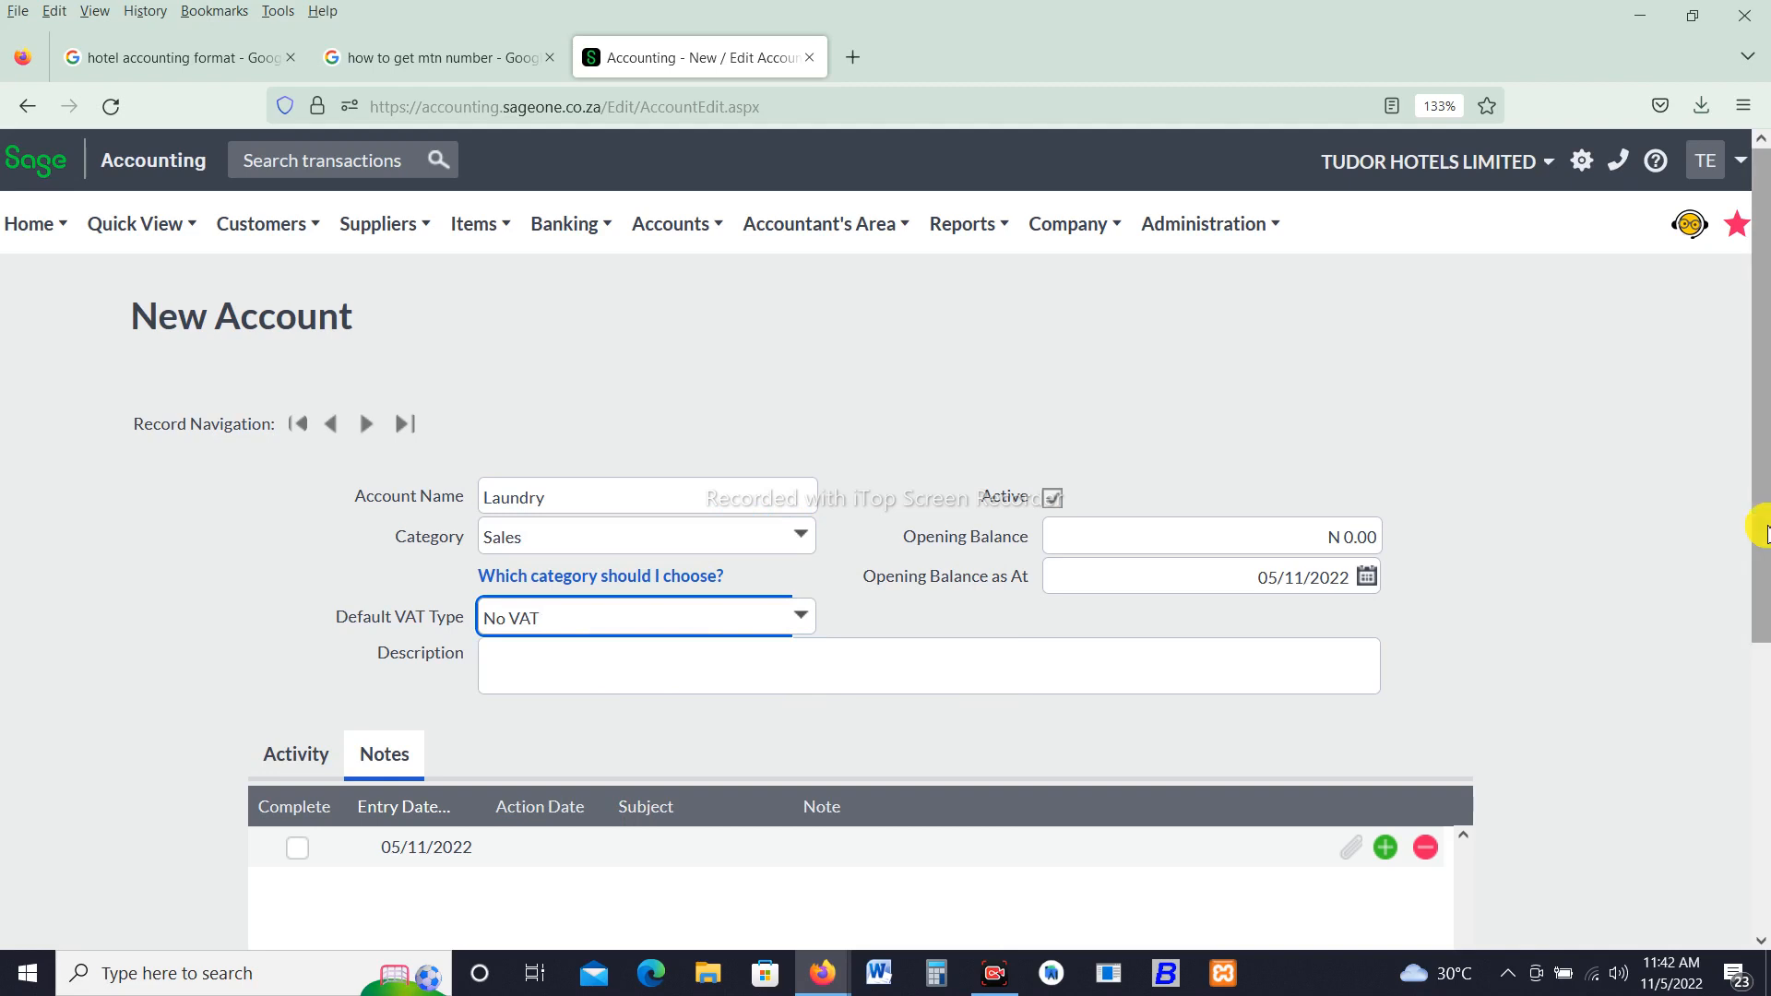
scroll(1694, 858, "down", 1)
scroll(1693, 857, "down", 4)
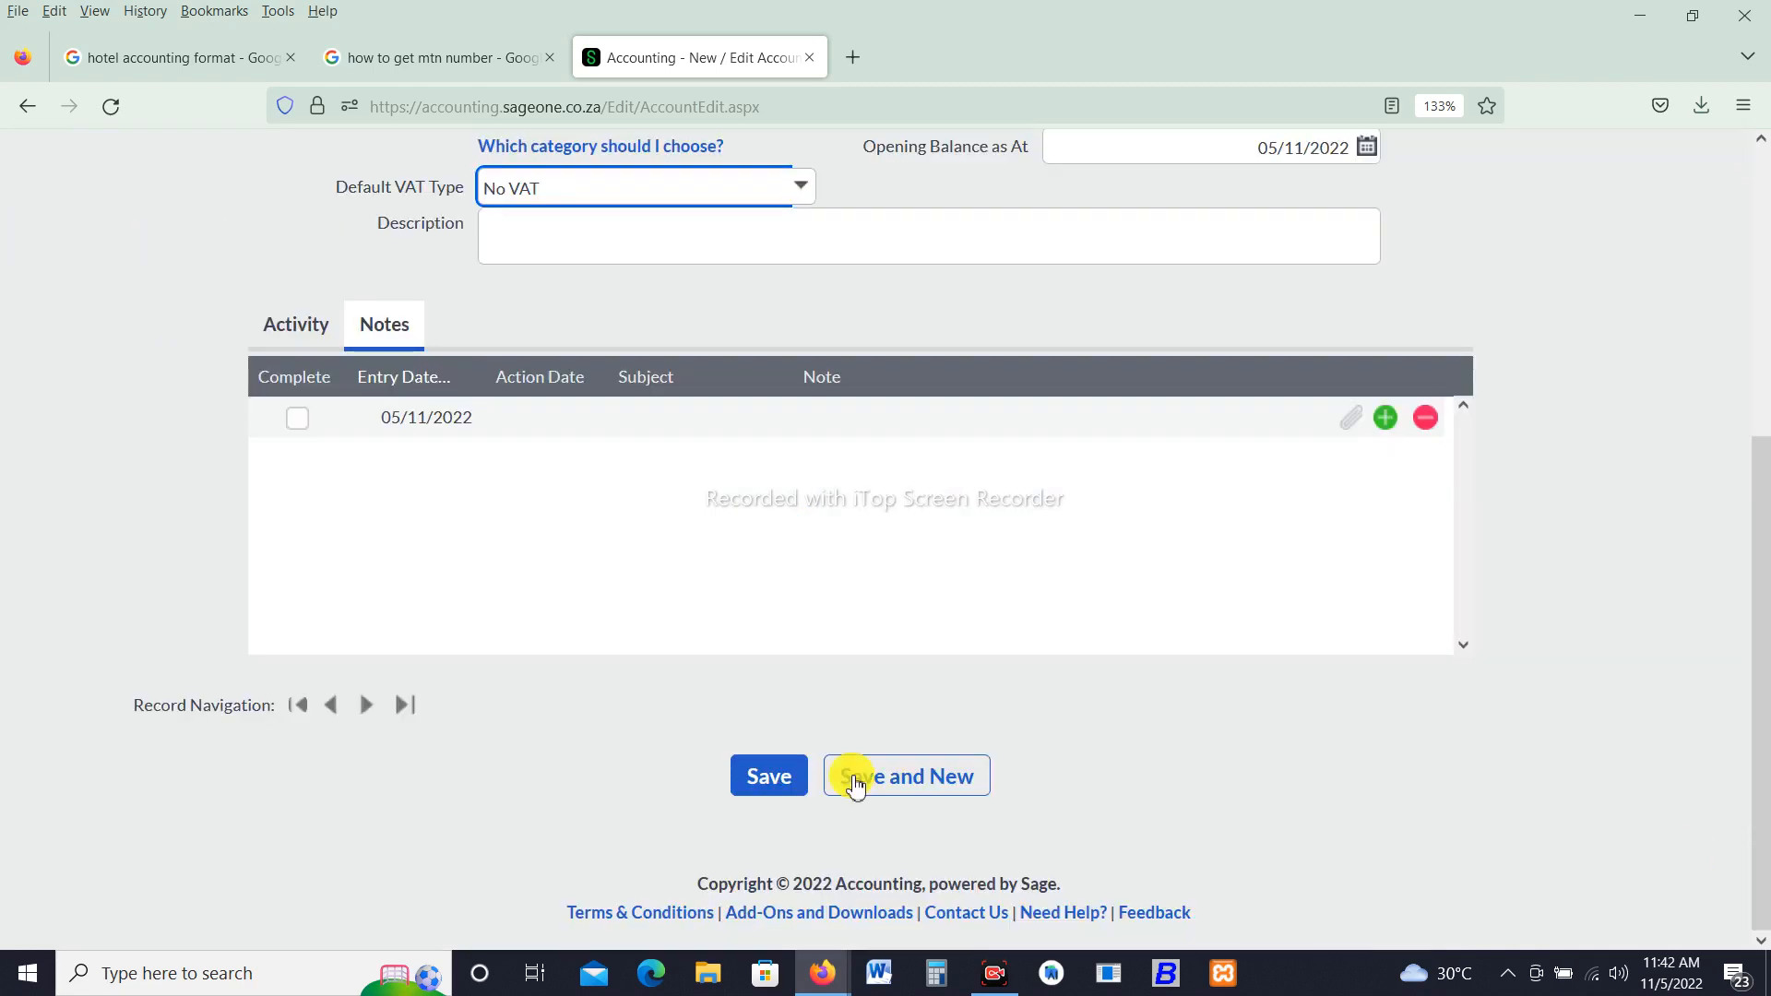
left_click(771, 781)
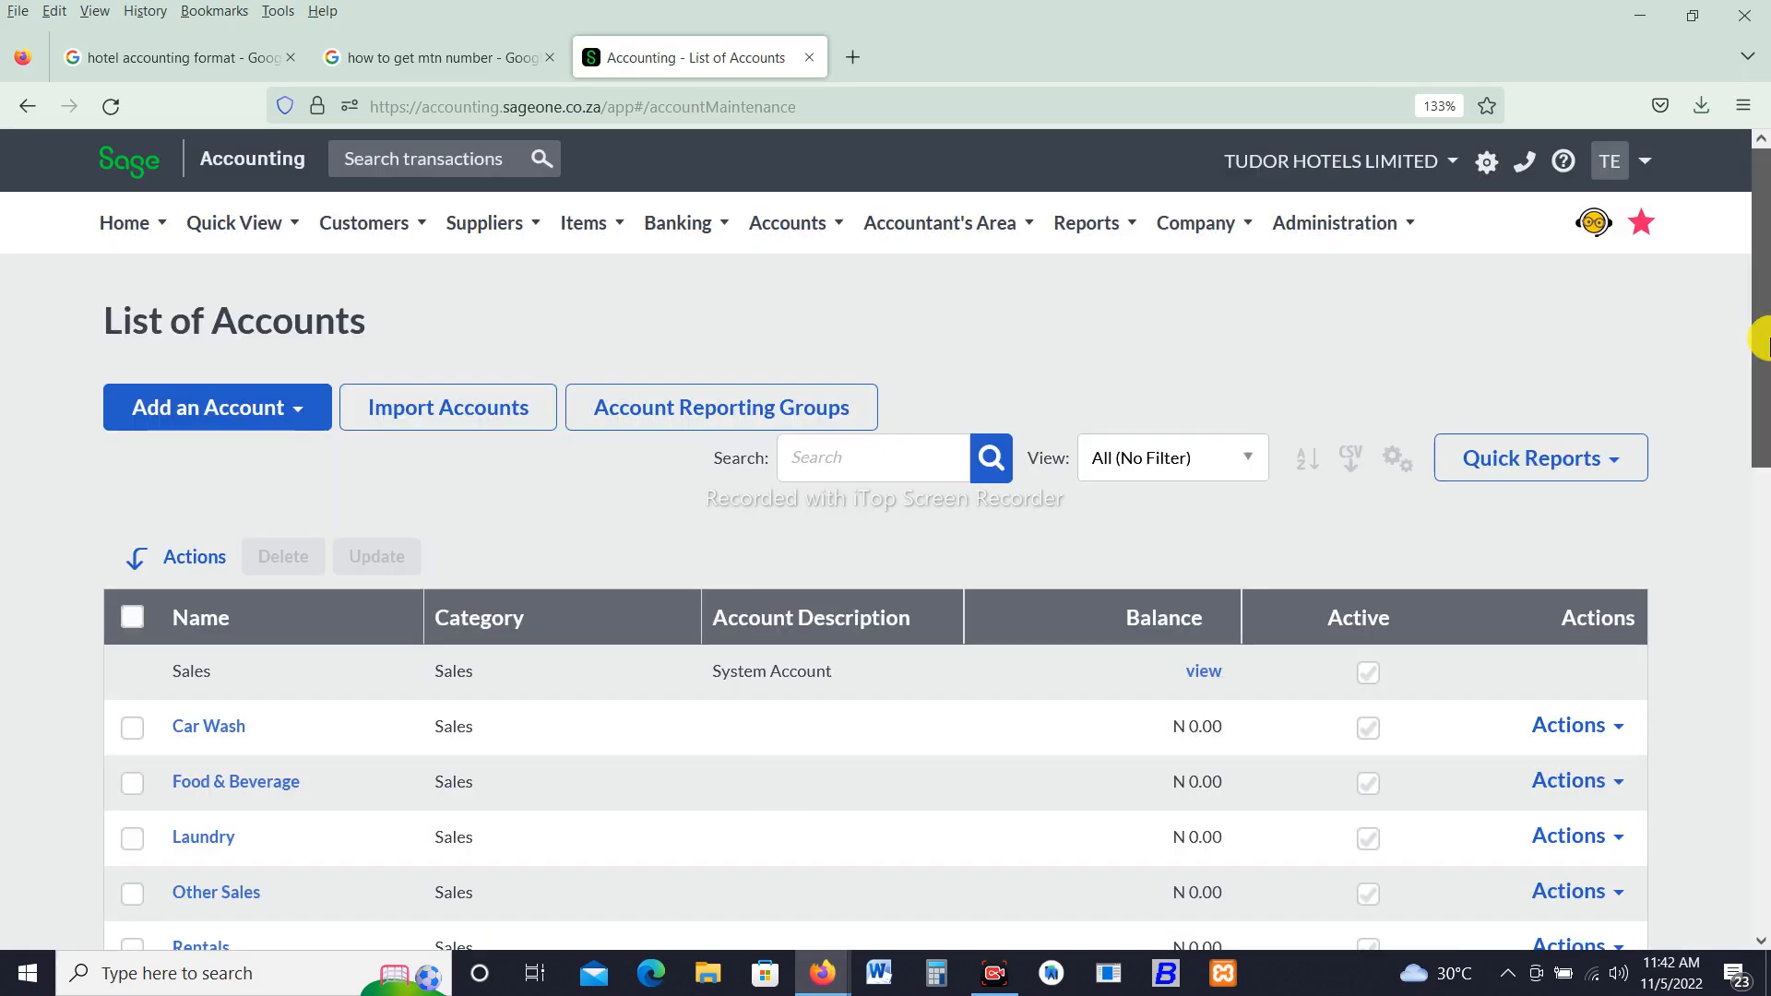
- Review the list of accounts across its pages
left_click_drag(1763, 364, 1755, 506)
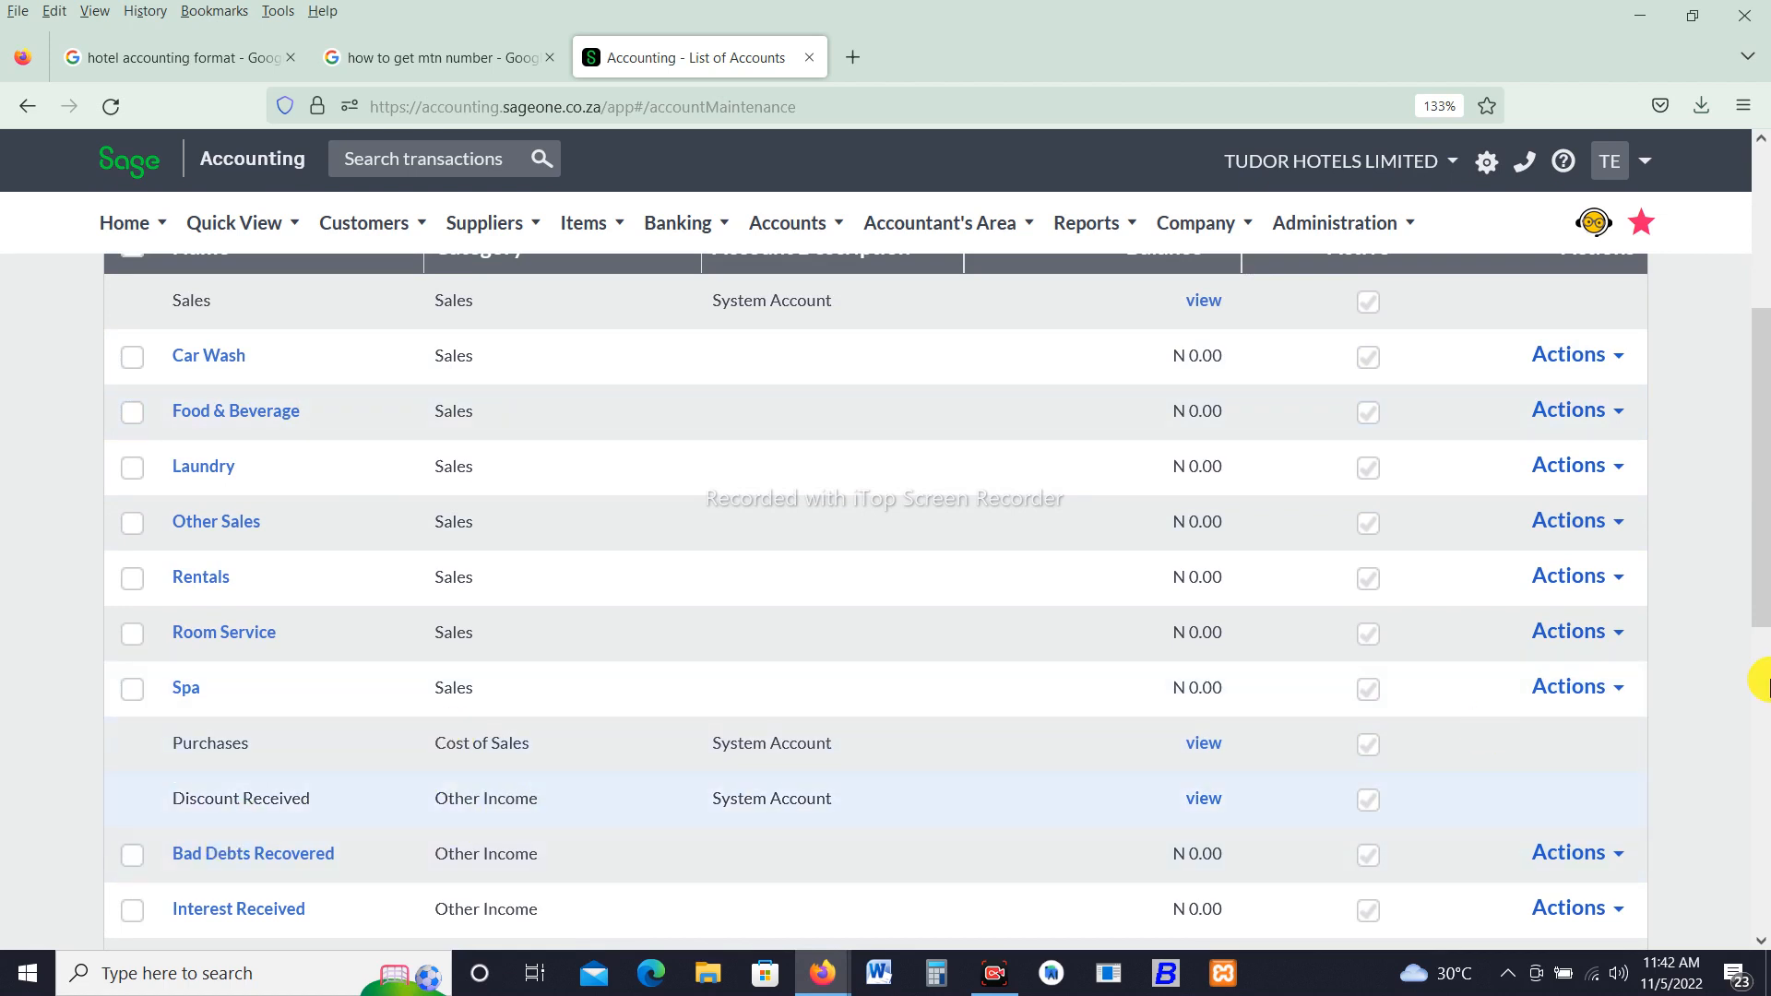
left_click_drag(1758, 578, 1755, 778)
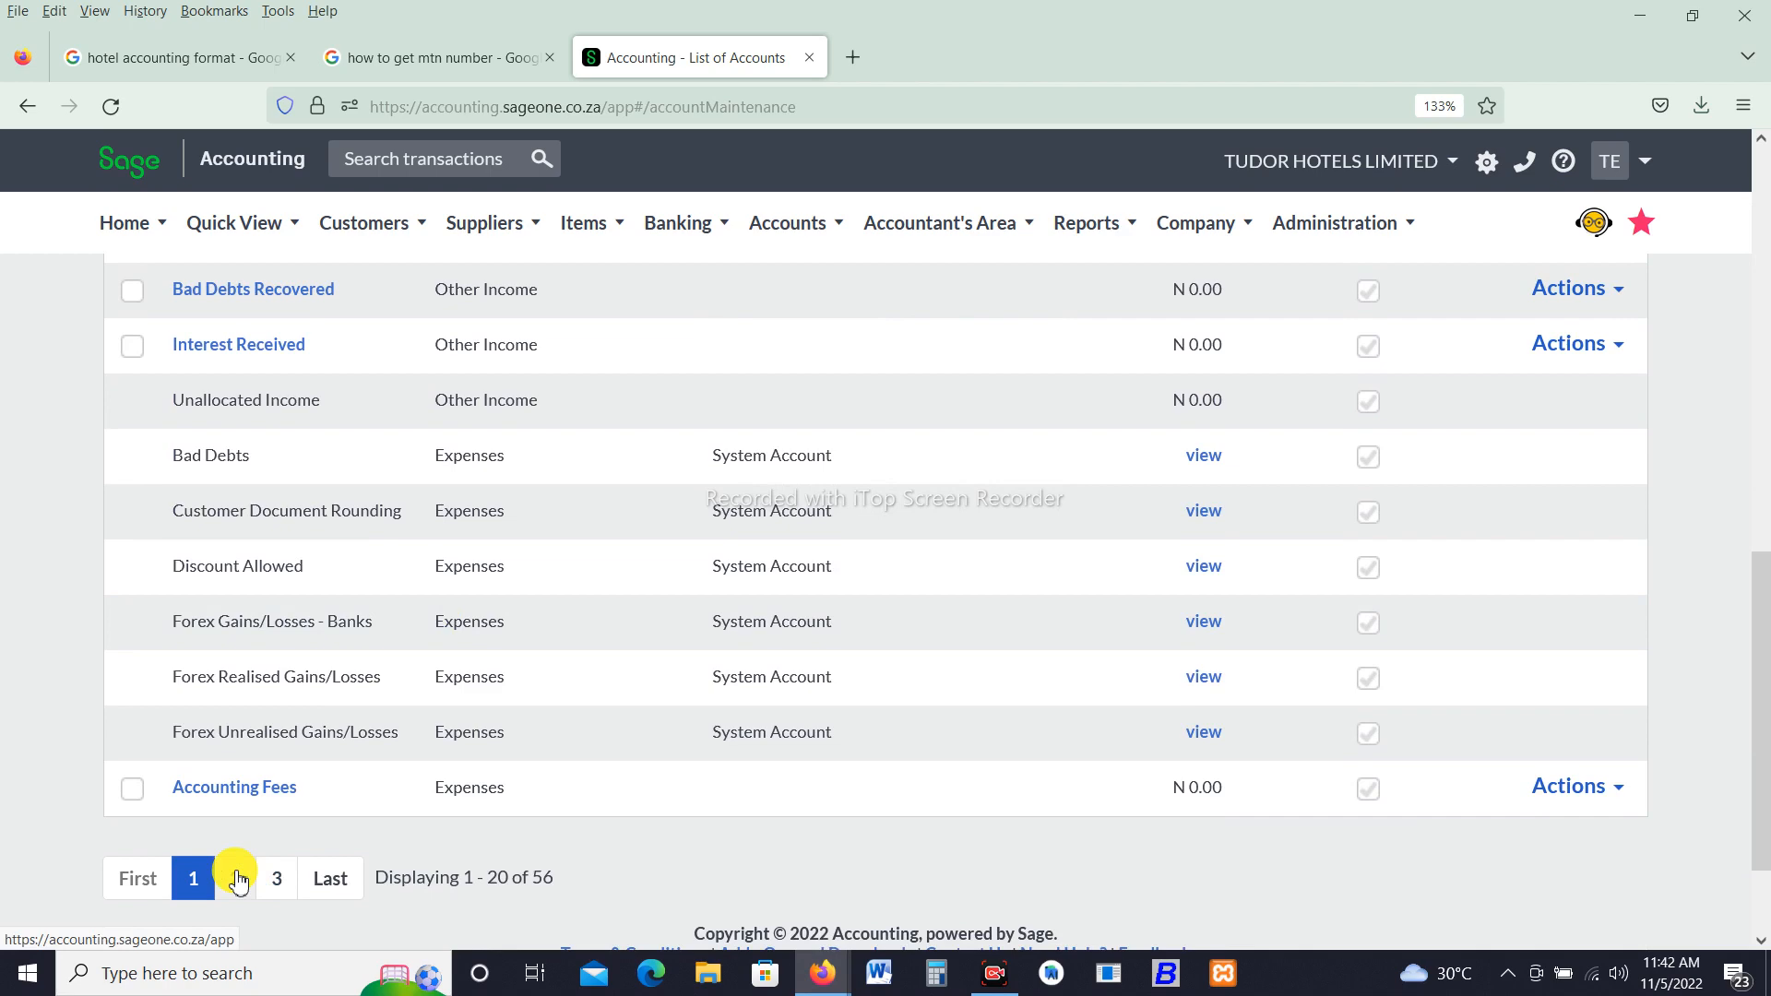
left_click(237, 881)
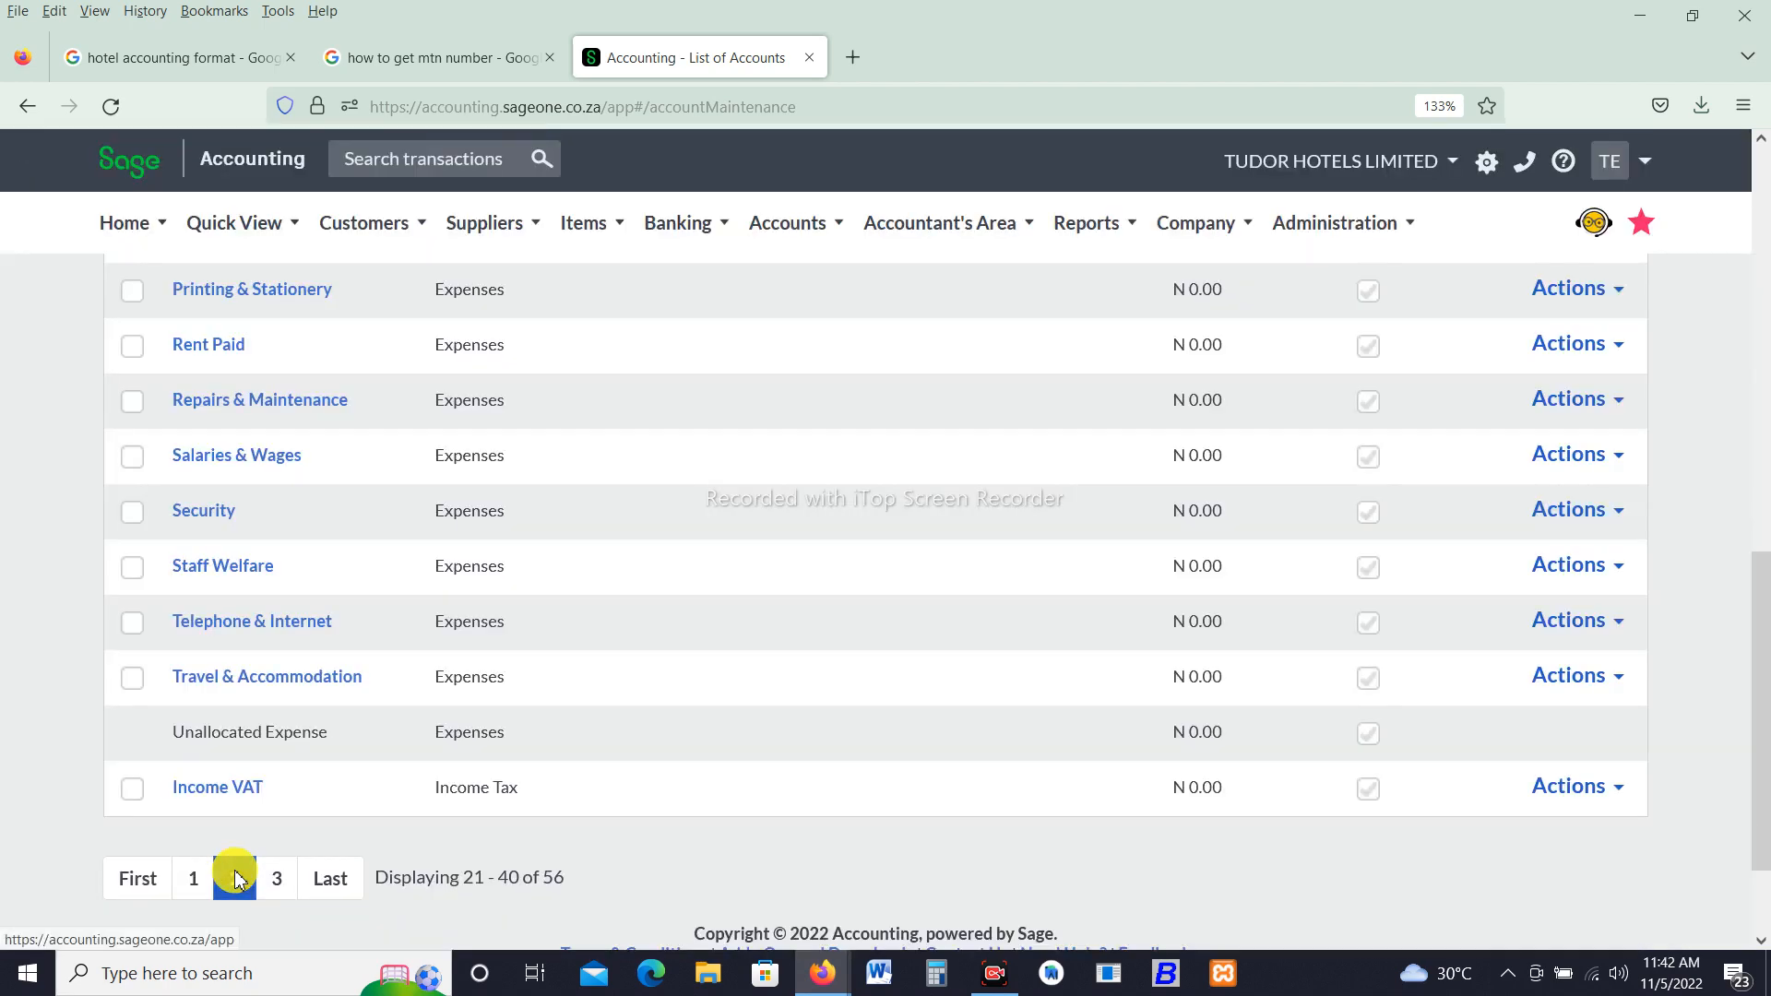
left_click_drag(1760, 581, 1762, 242)
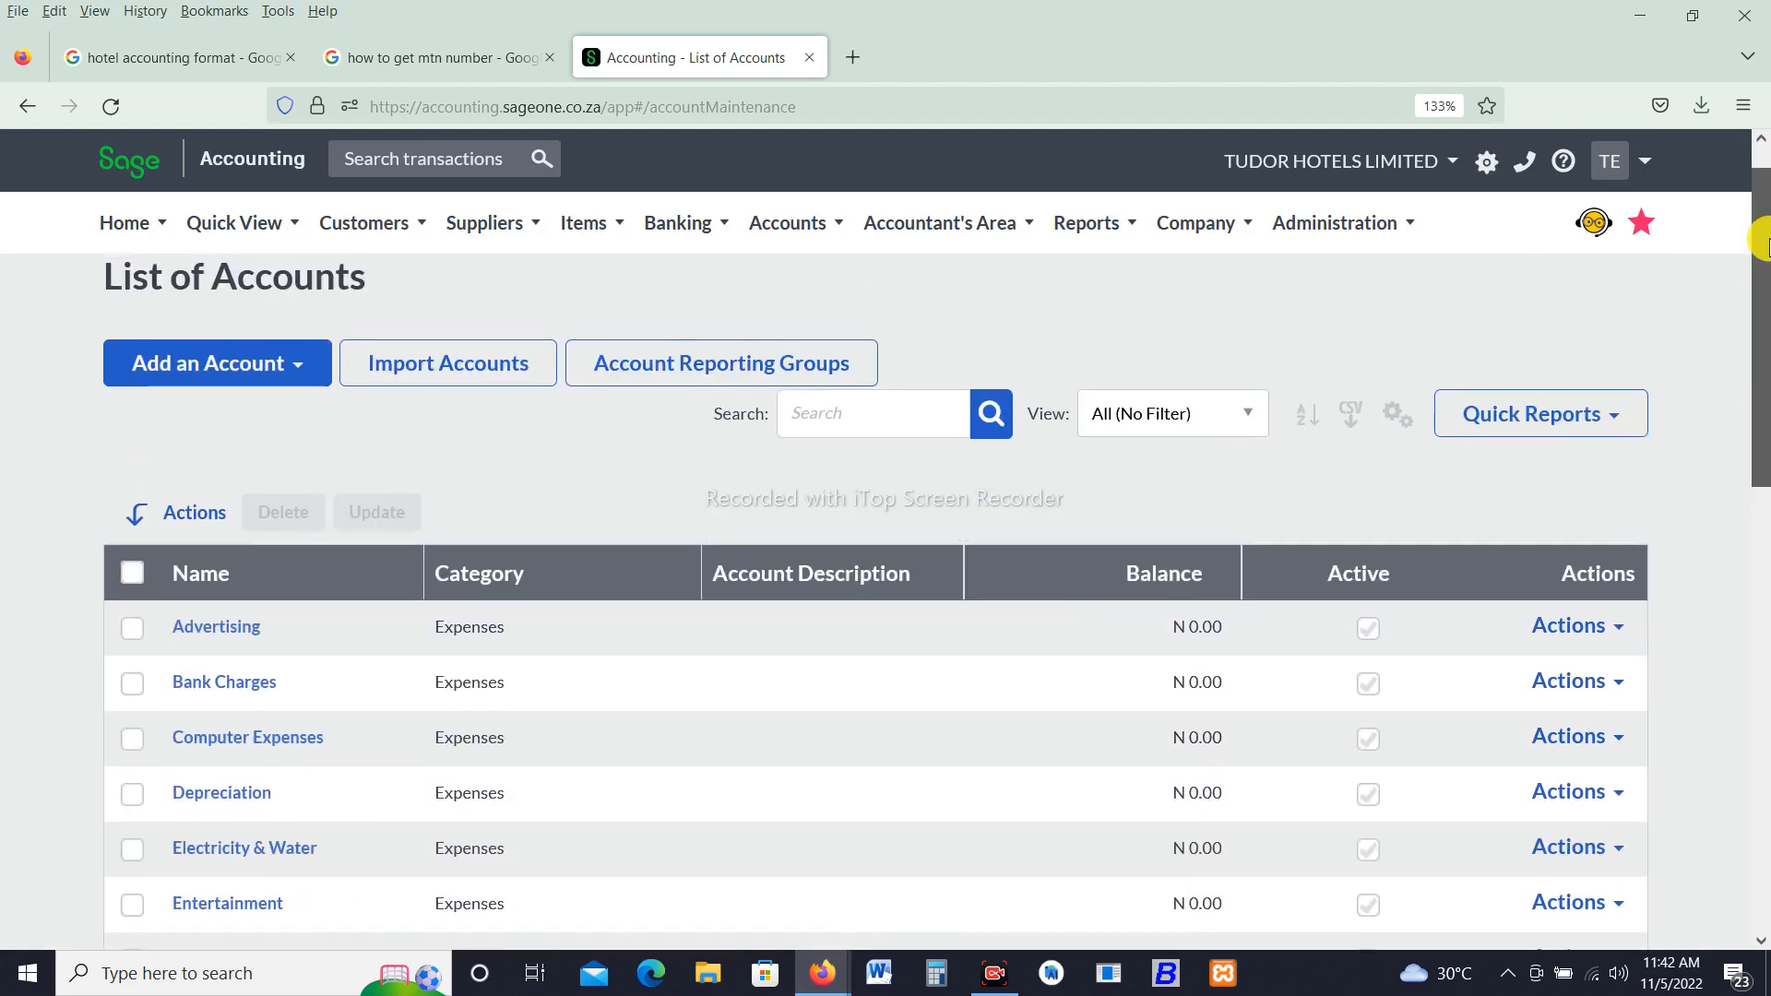
- Start a new account named Bar and set its category to Sales
left_click(185, 367)
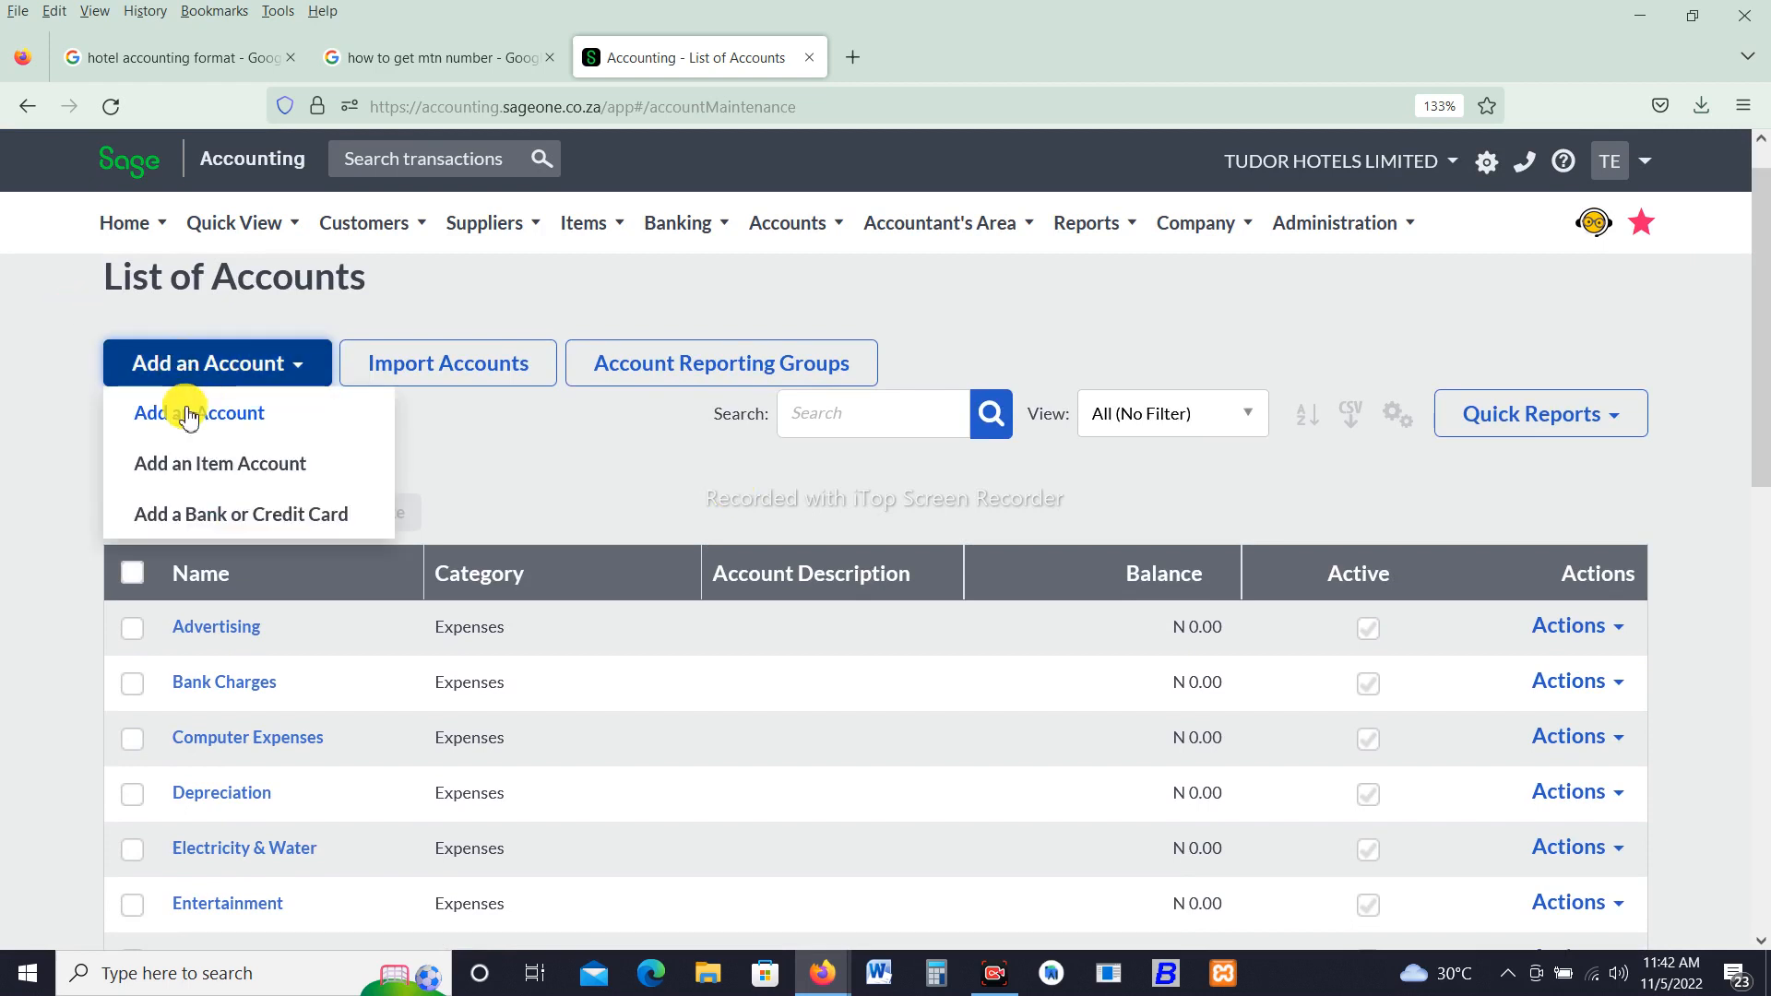
left_click(188, 413)
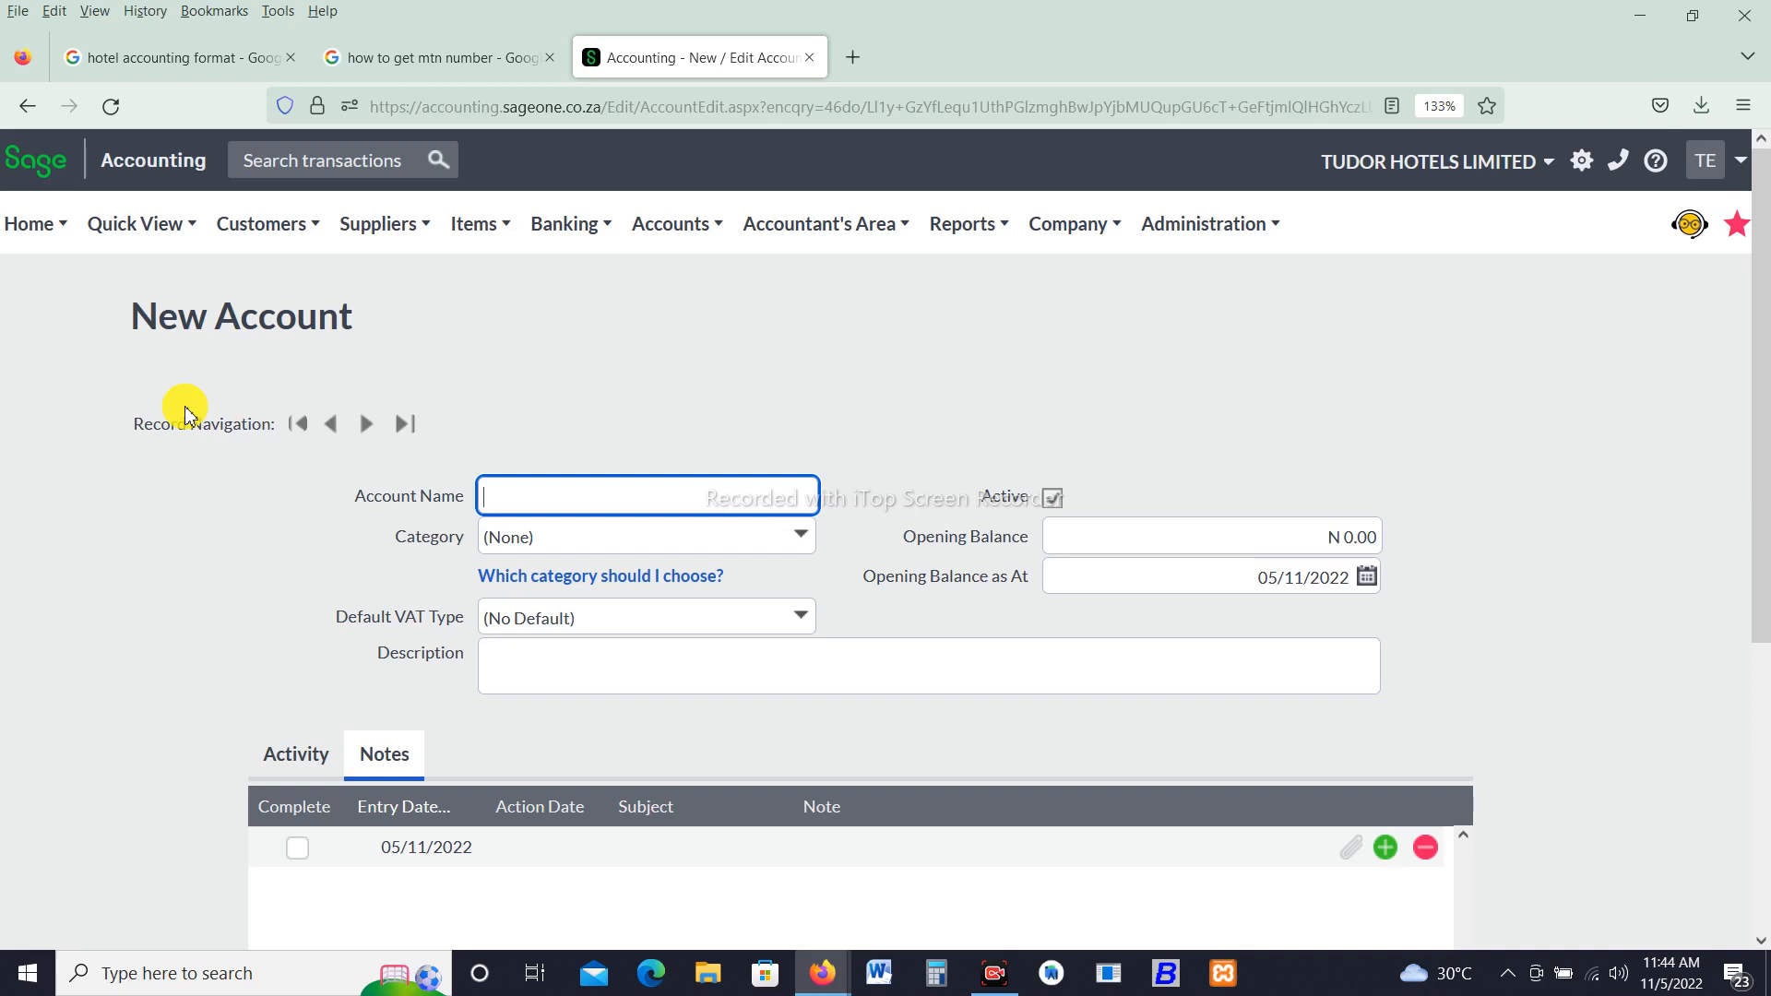
type("Bar Sales")
key("BackSpace")
key("BackSpace")
key("BackSpace")
key("BackSpace")
key("BackSpace")
left_click(801, 545)
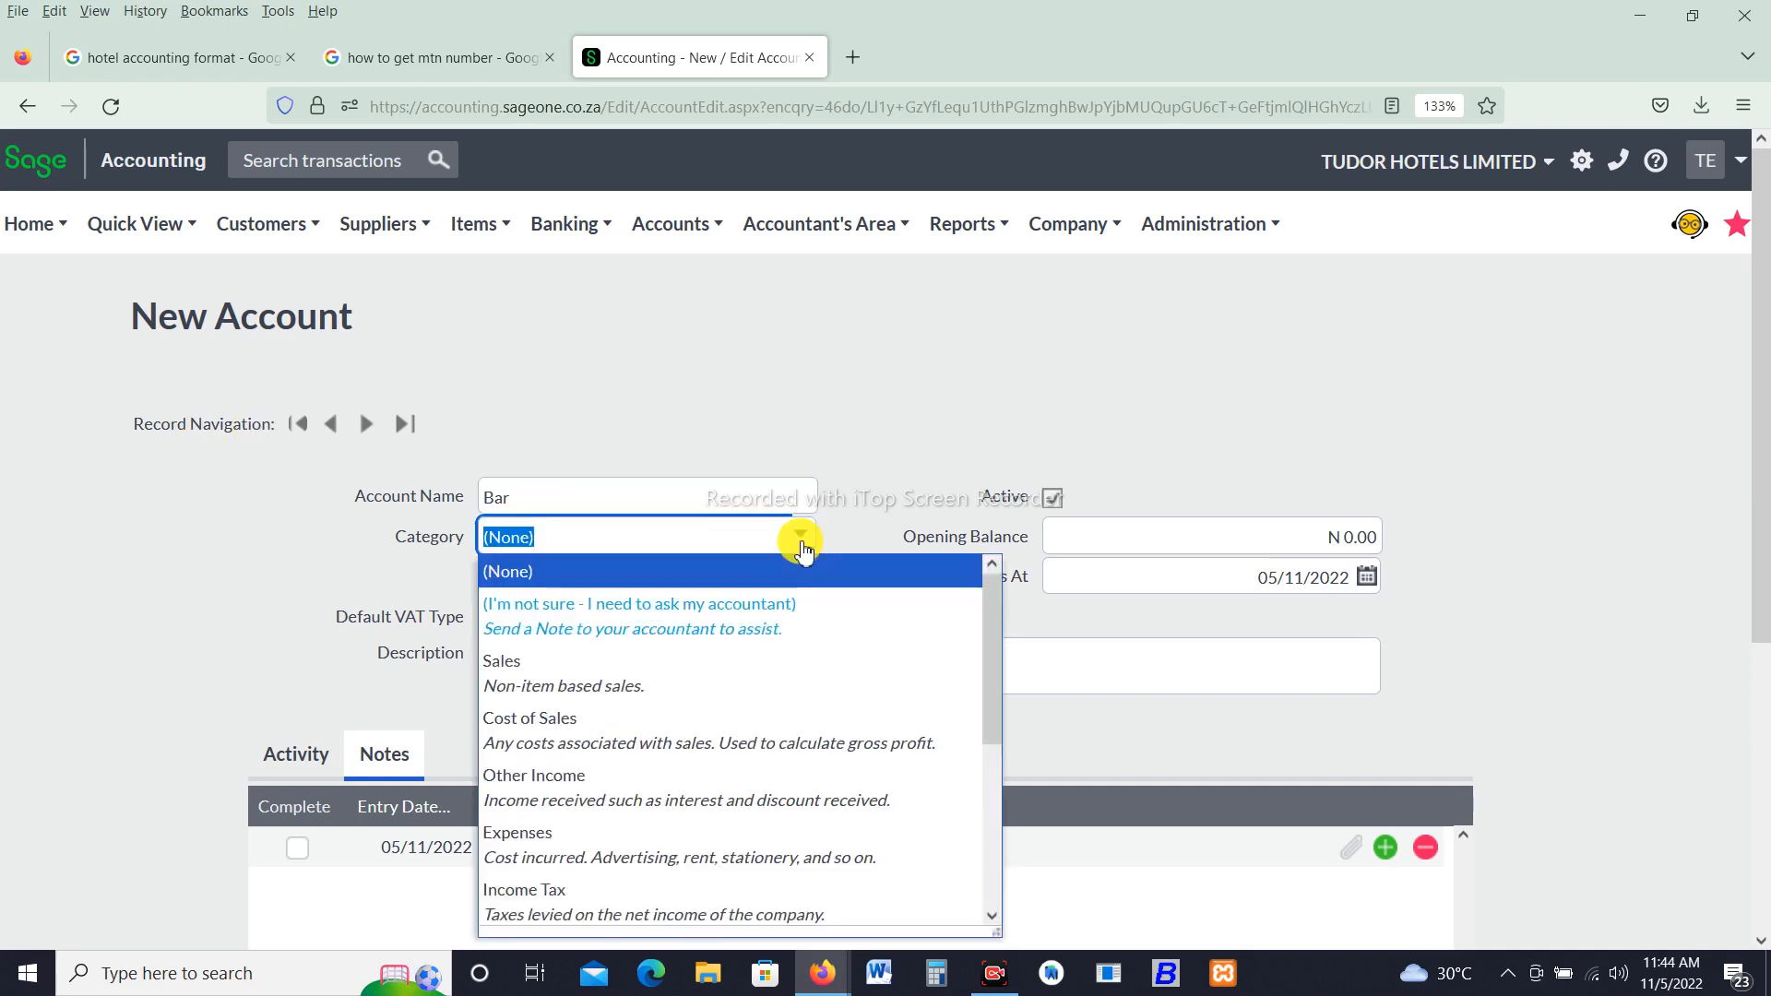
left_click(628, 692)
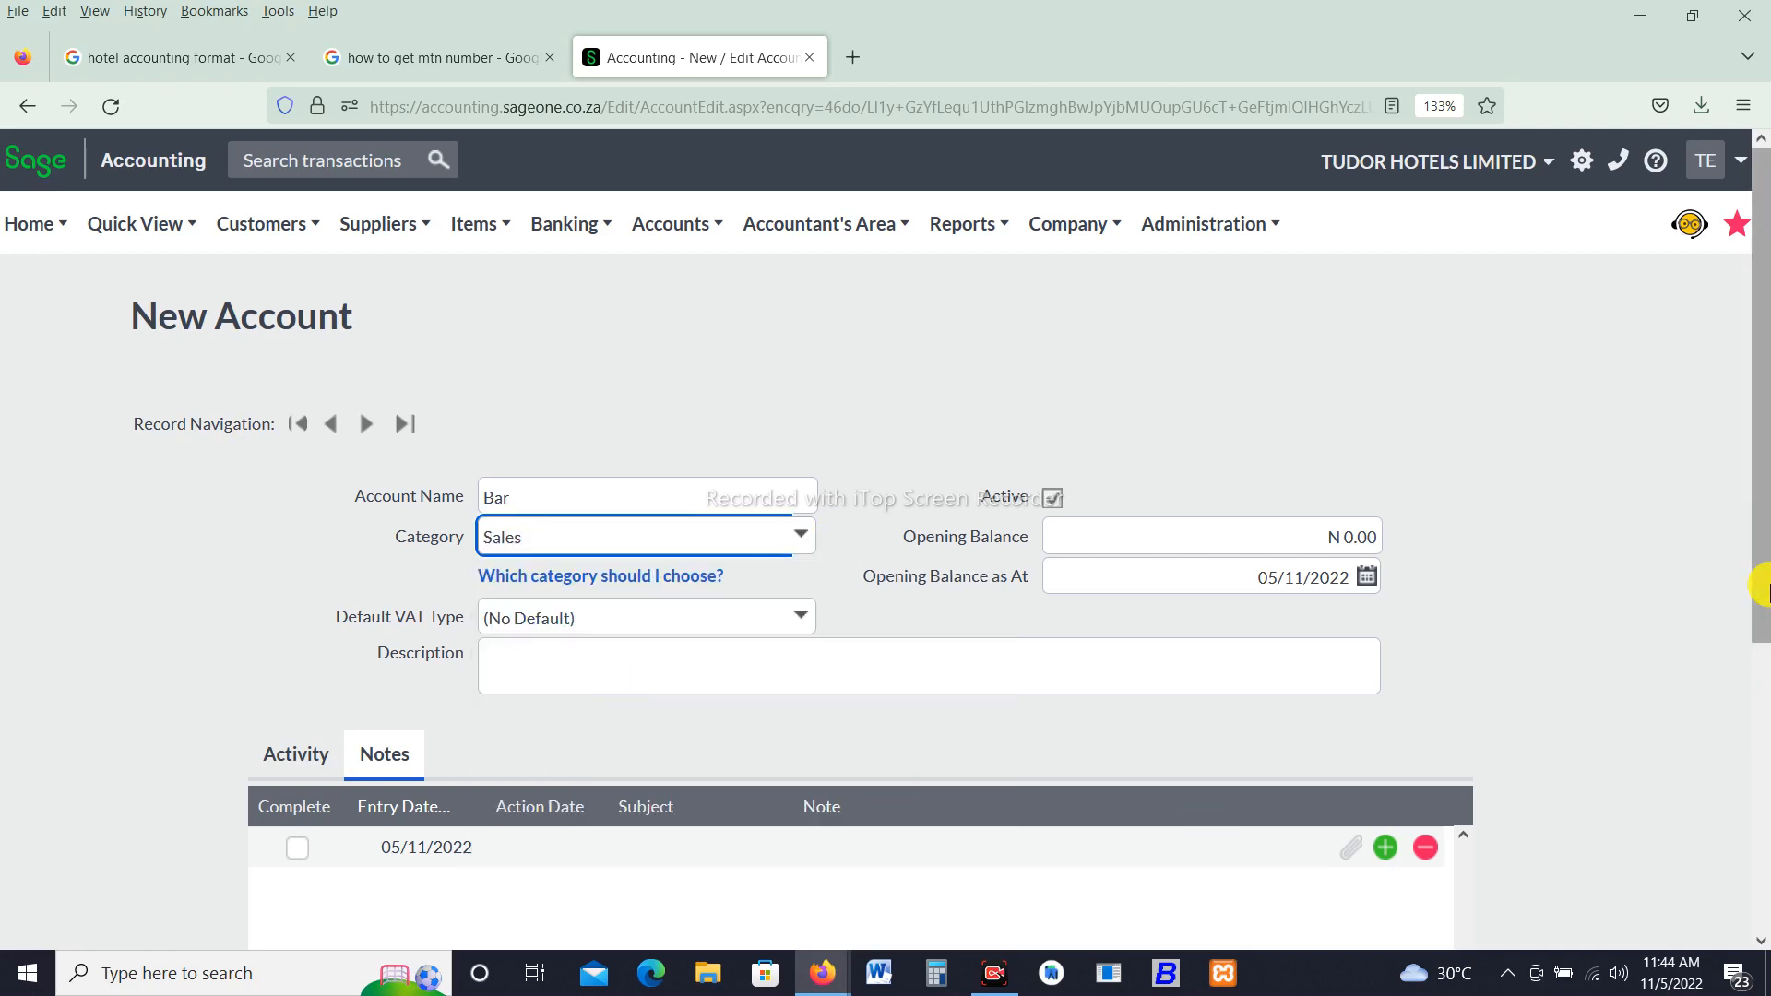
- Set the Bar default VAT type to No VAT and save the account
left_click_drag(1762, 587, 1751, 763)
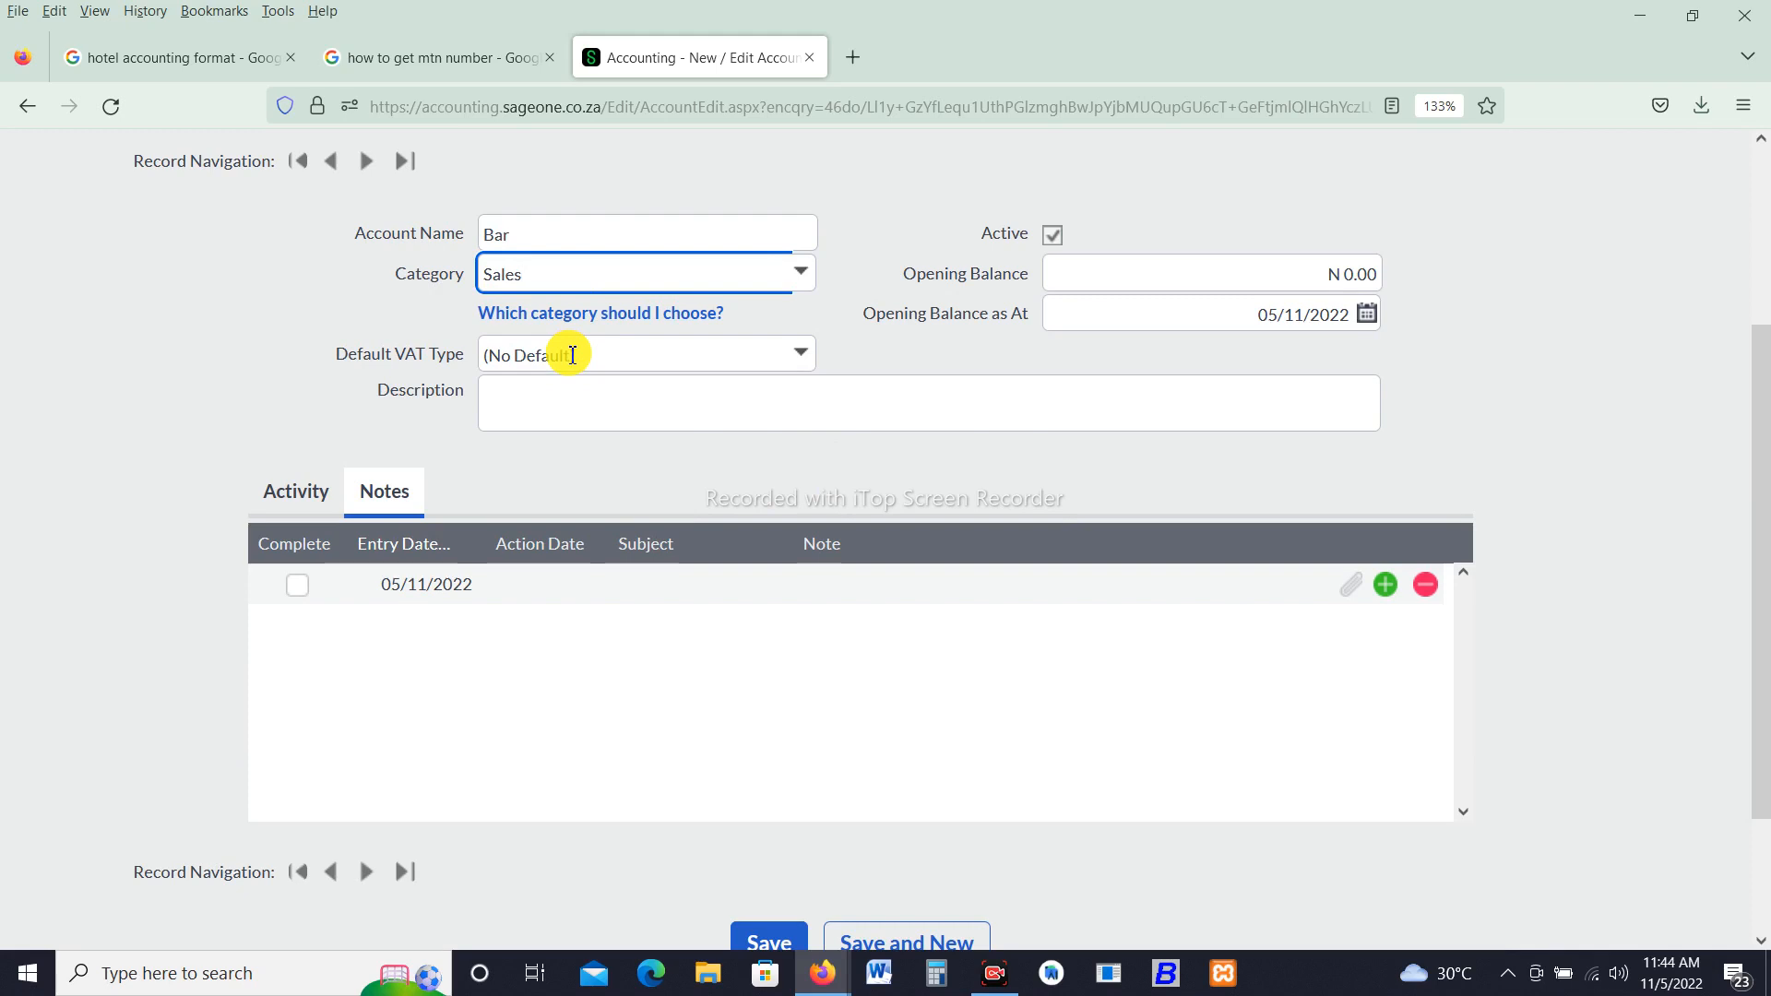
left_click(798, 356)
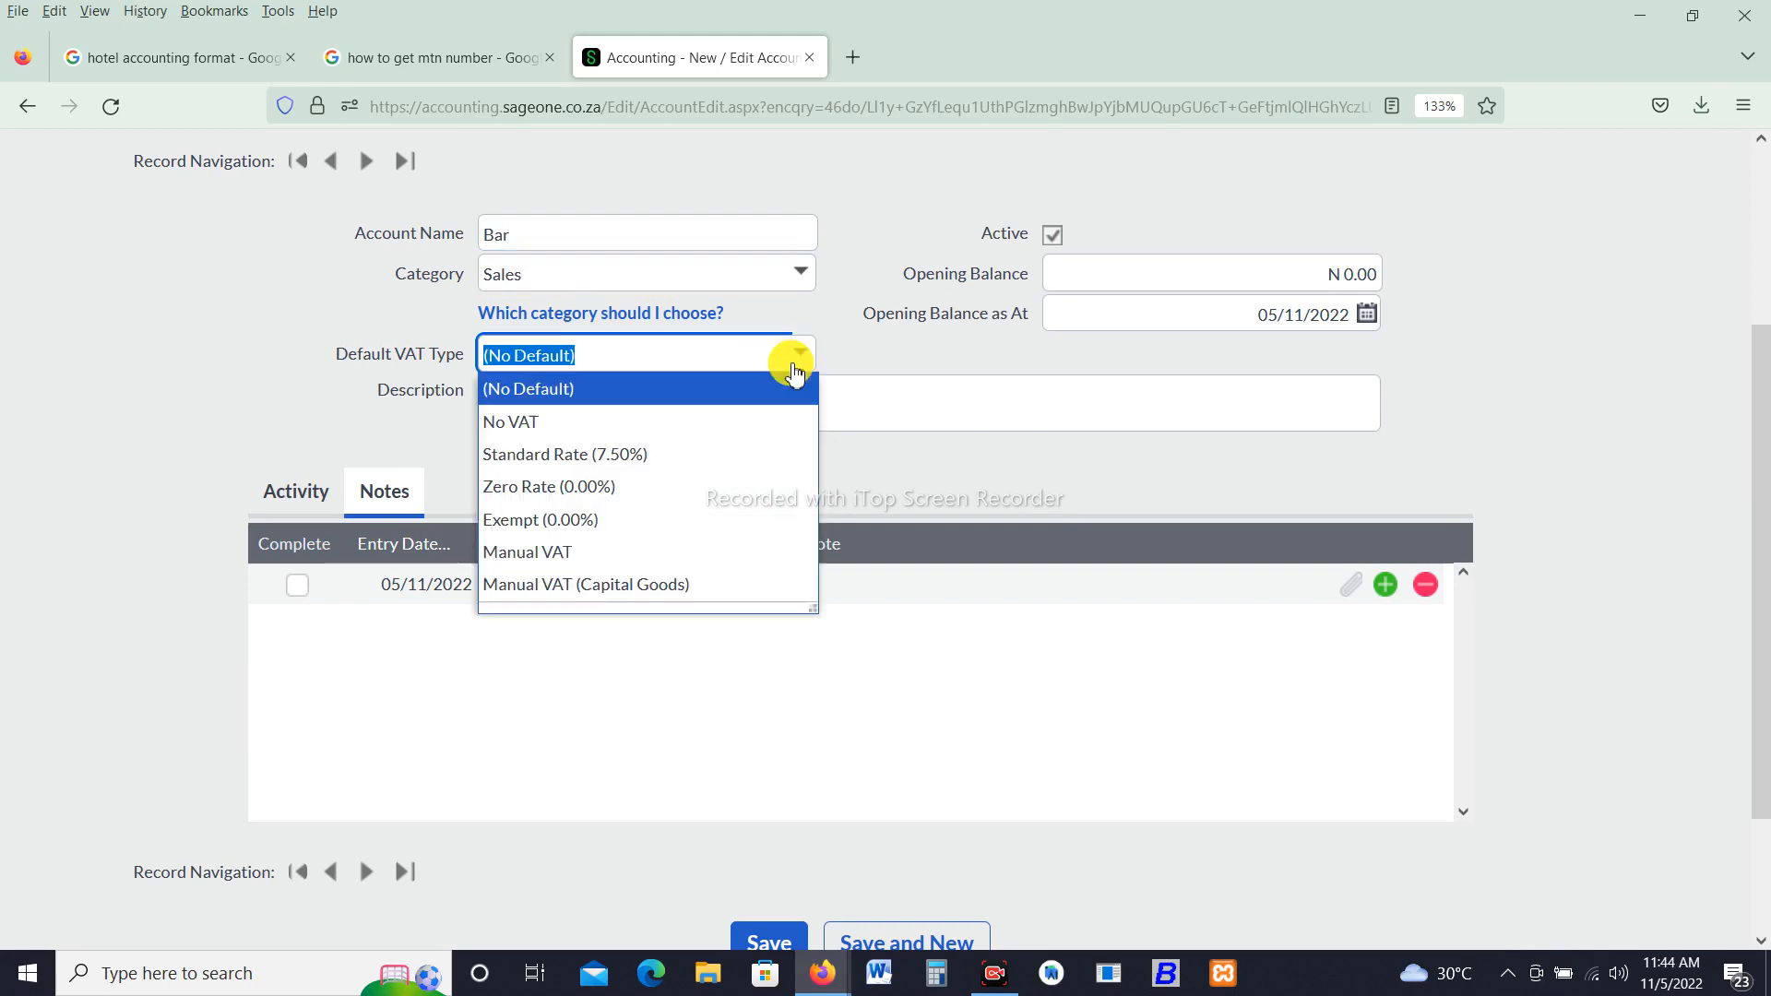
left_click(719, 424)
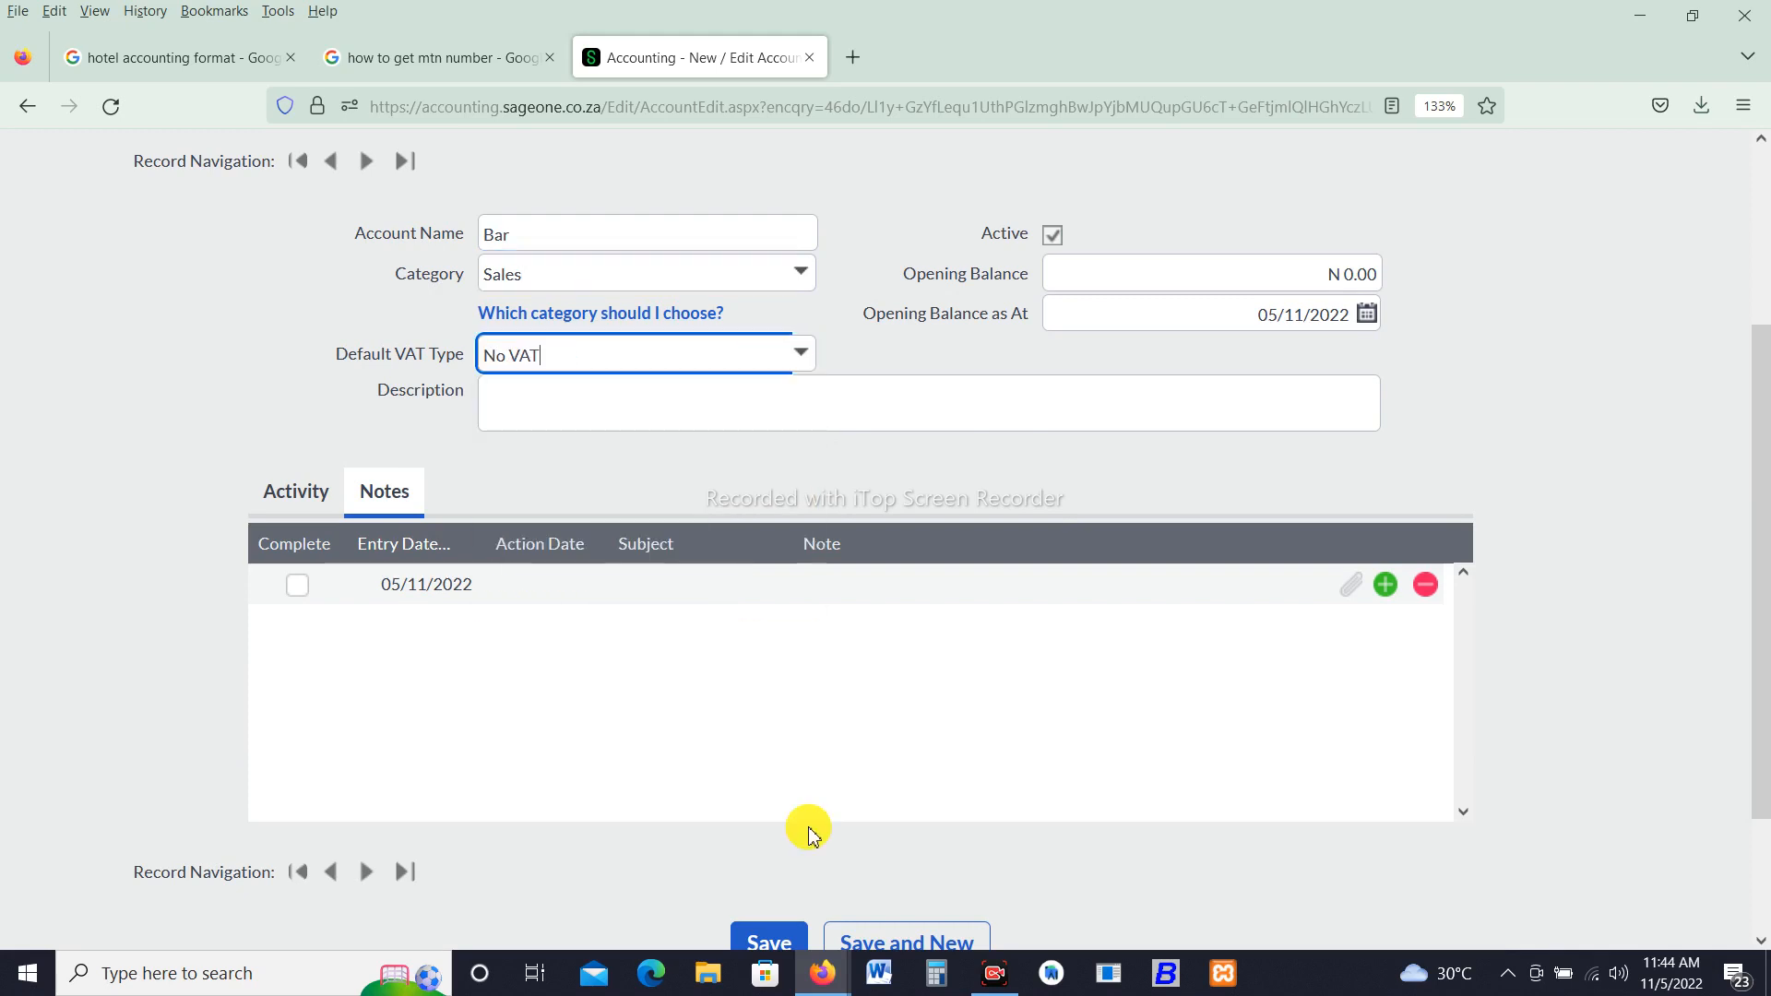
left_click(764, 943)
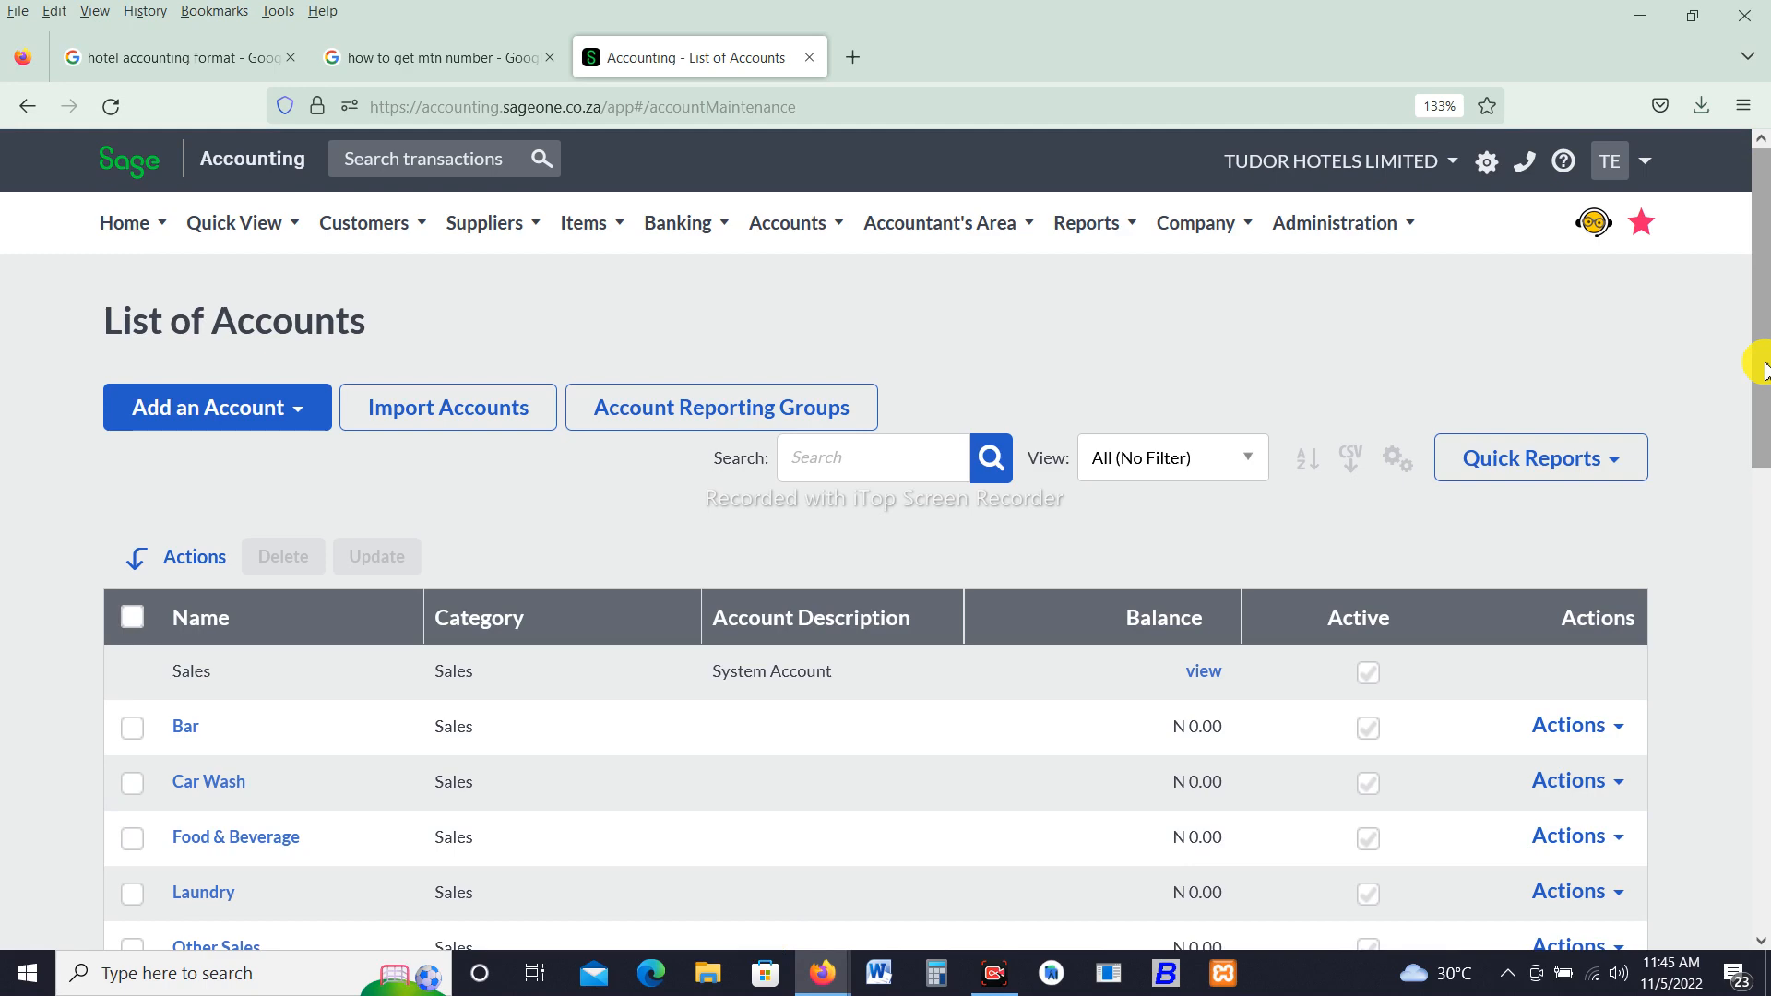
- Open a new account form, name the account Supplies and set its category to Cost of Sales
left_click_drag(1763, 368, 1764, 411)
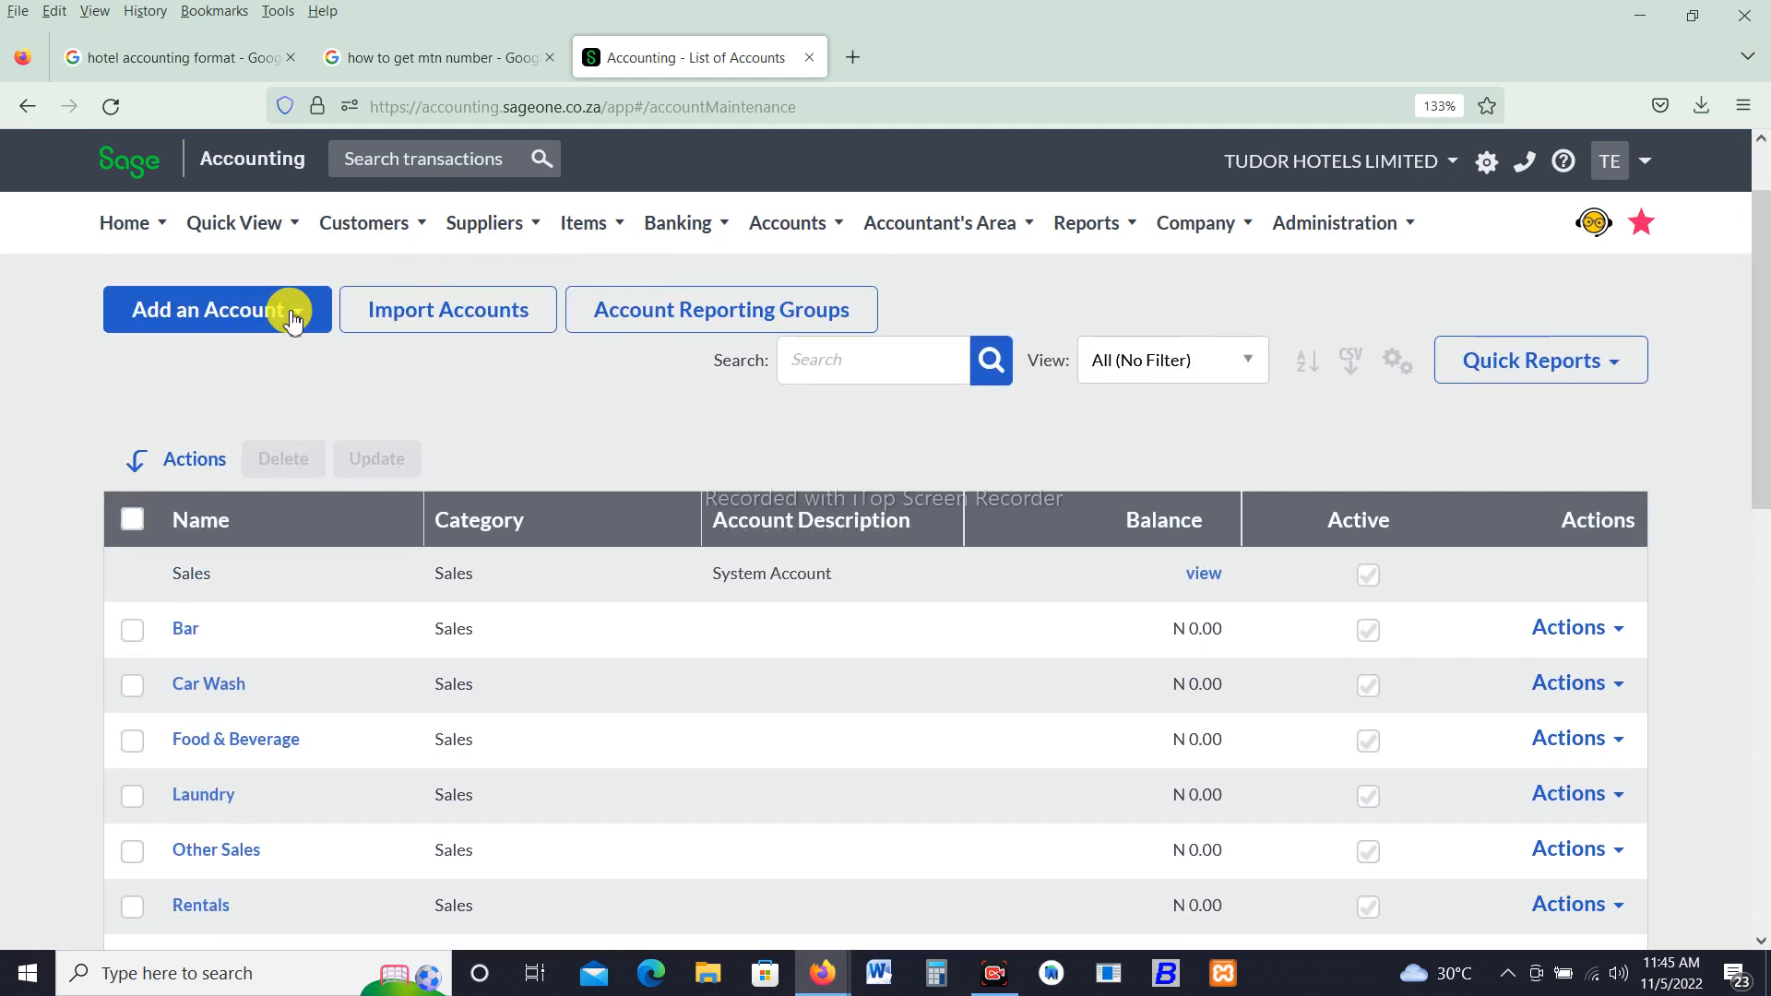
left_click(247, 312)
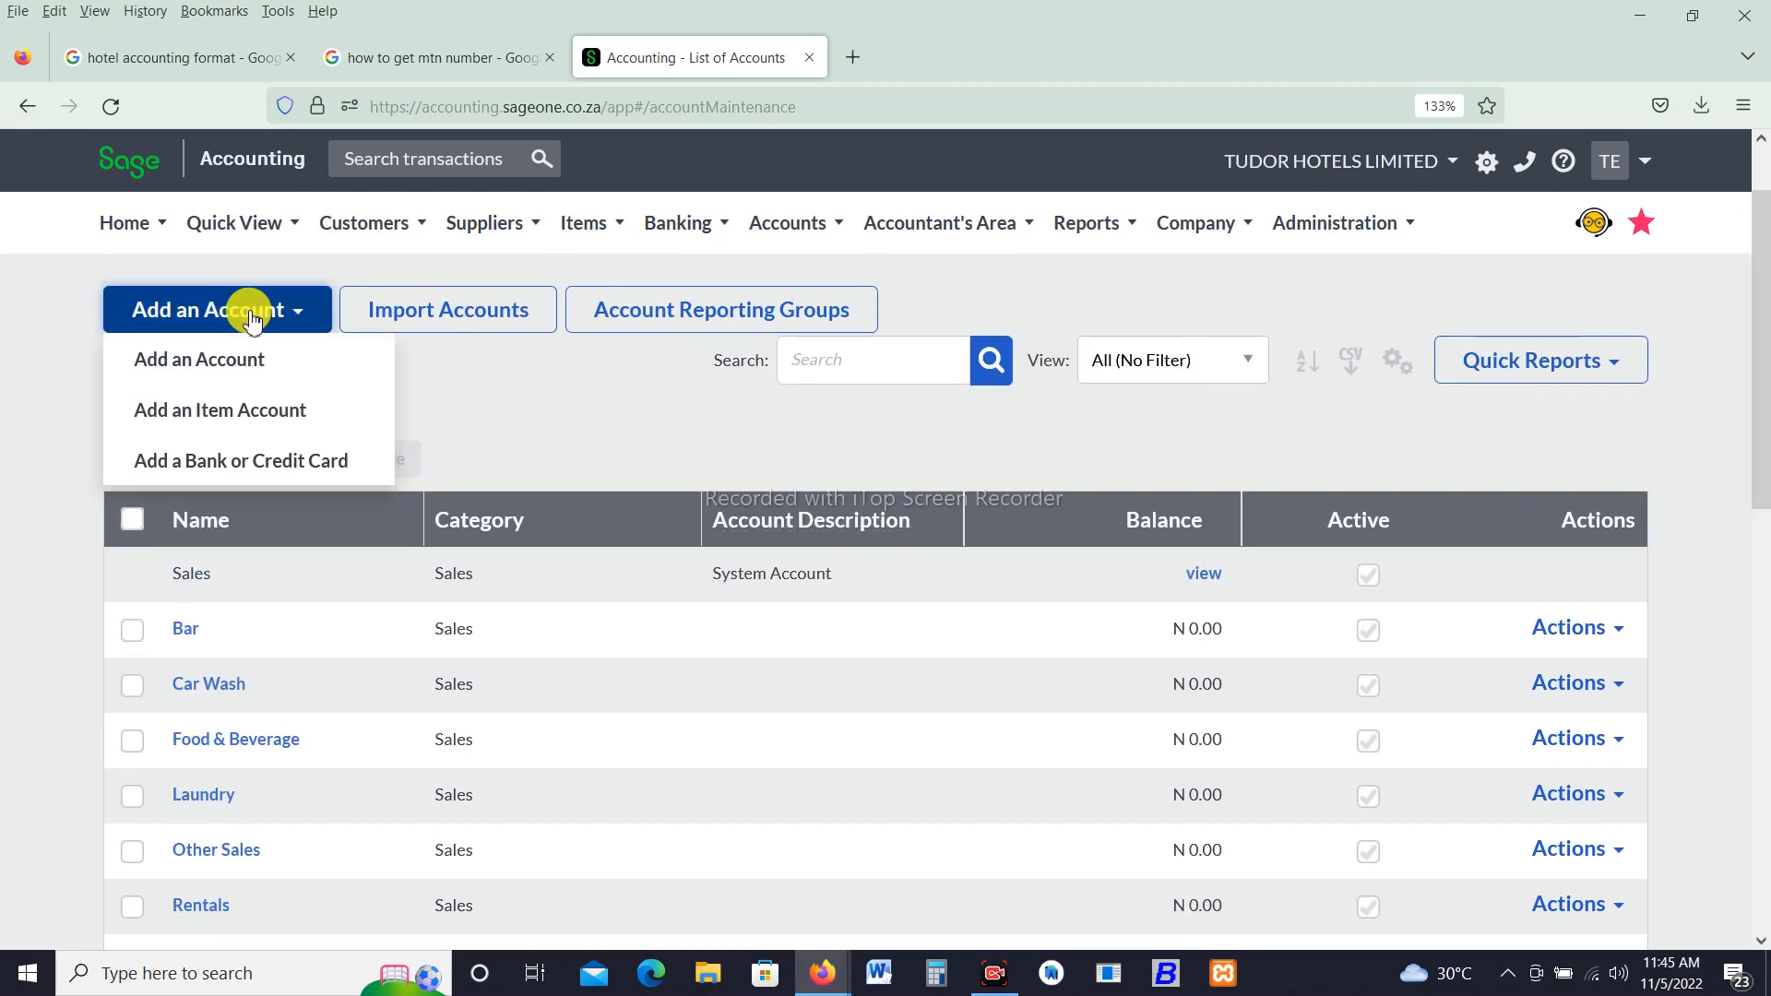
left_click(218, 369)
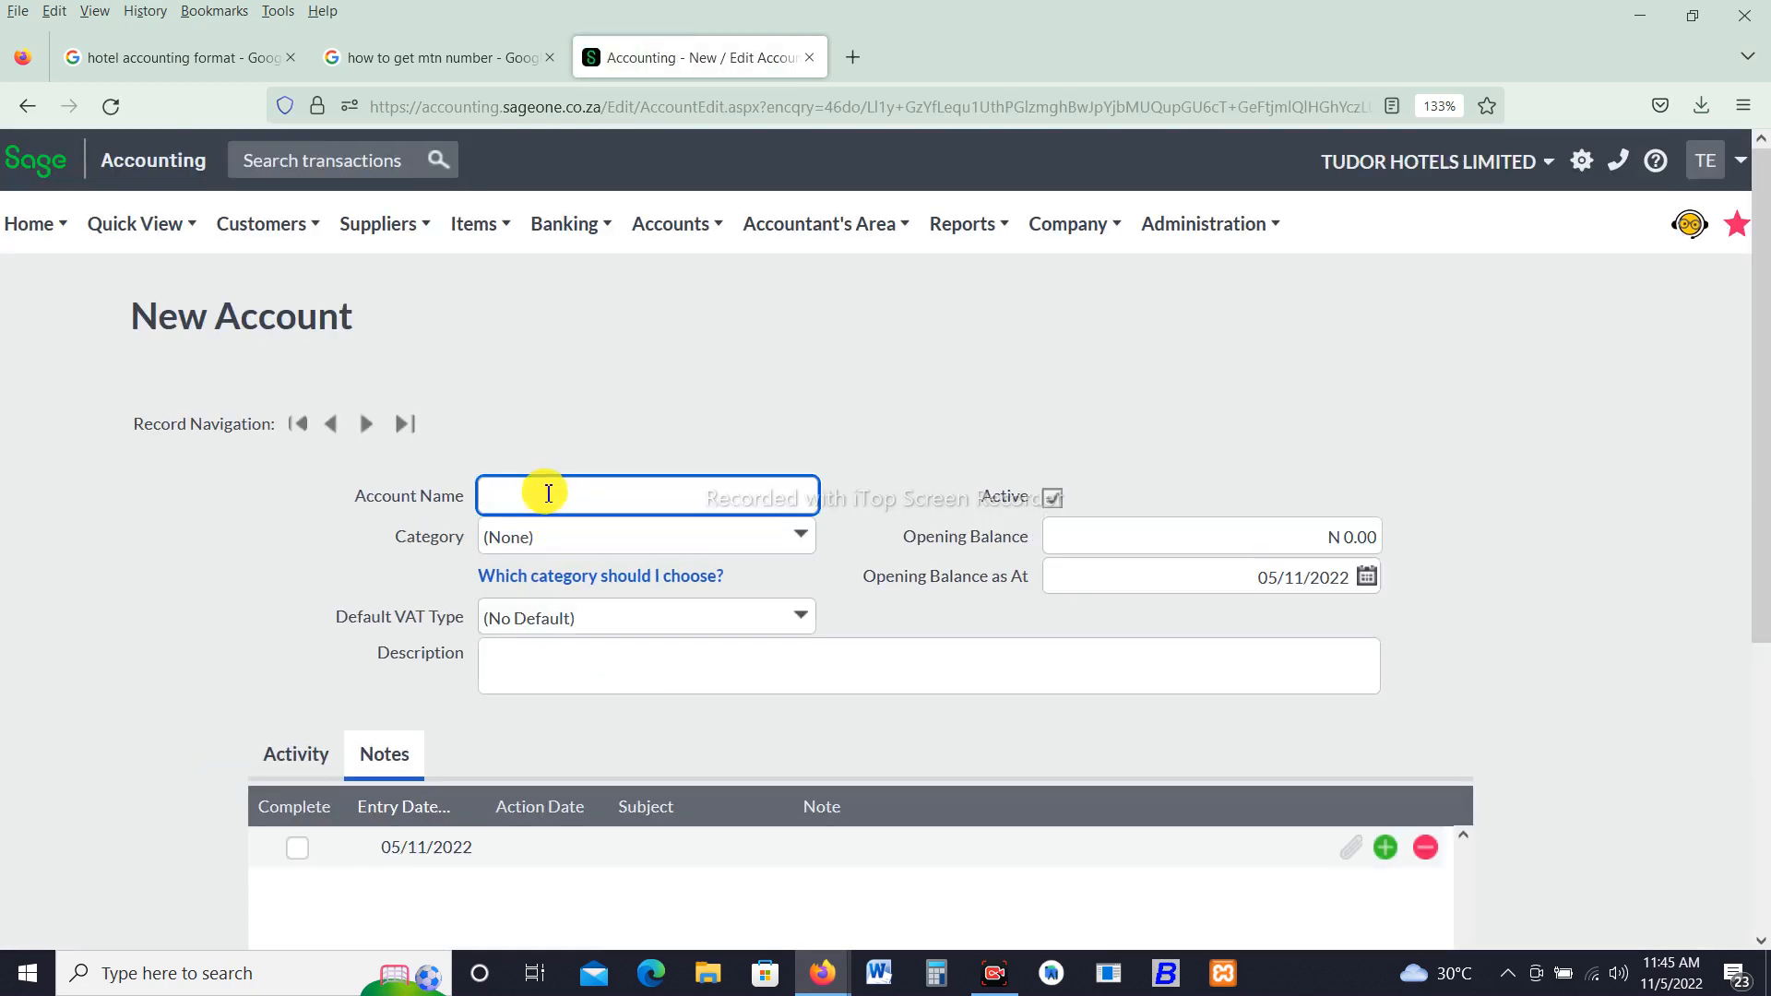
type("Suu")
key("BackSpace")
type("pplies")
left_click(800, 537)
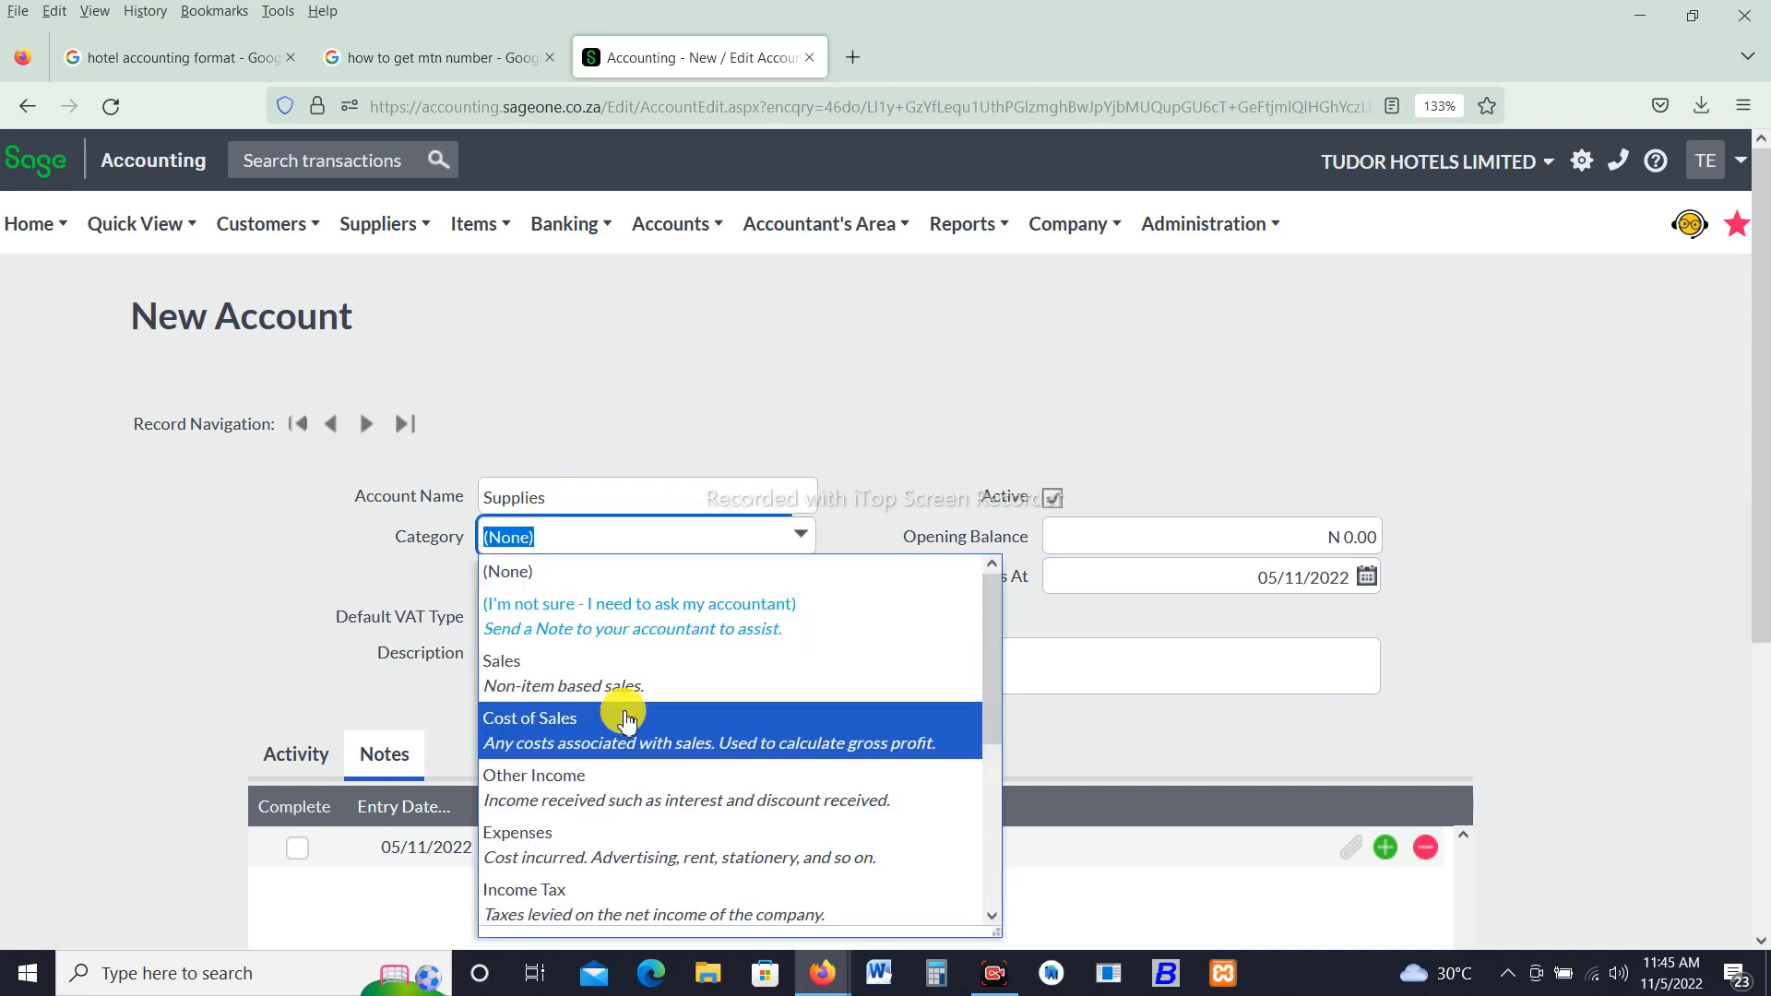
left_click(591, 751)
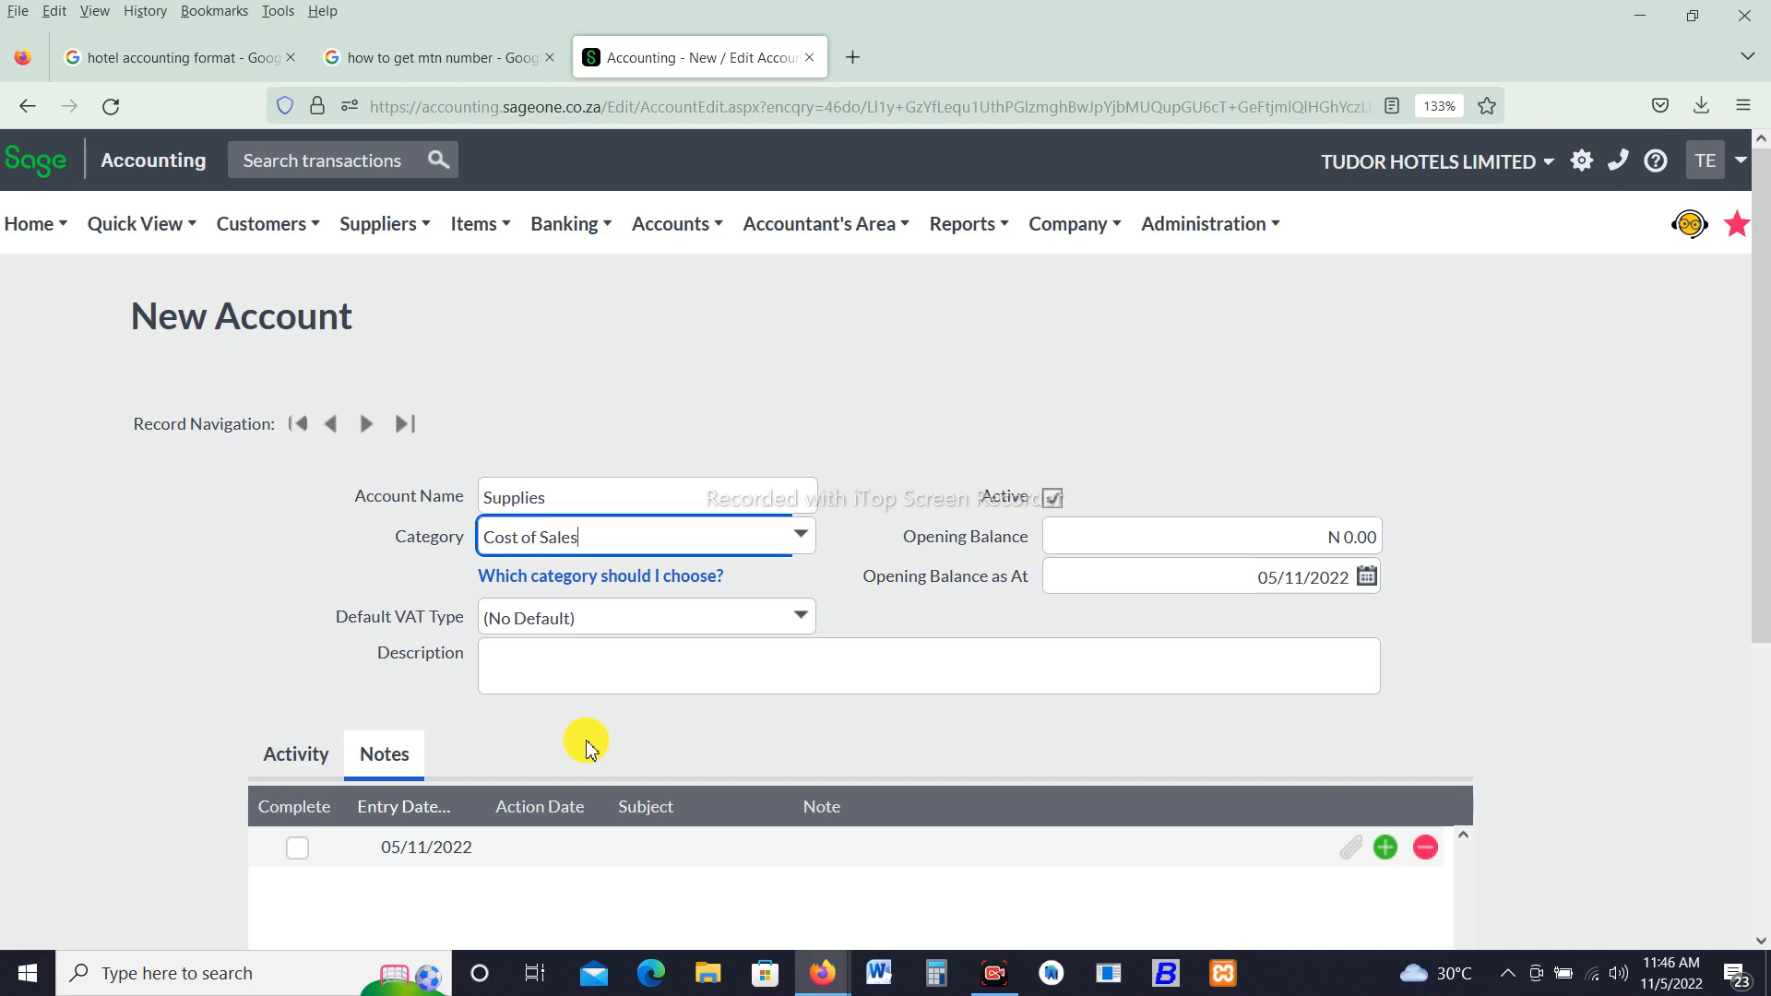
- Rename the new account to Hotel Expenses
double_click(559, 499)
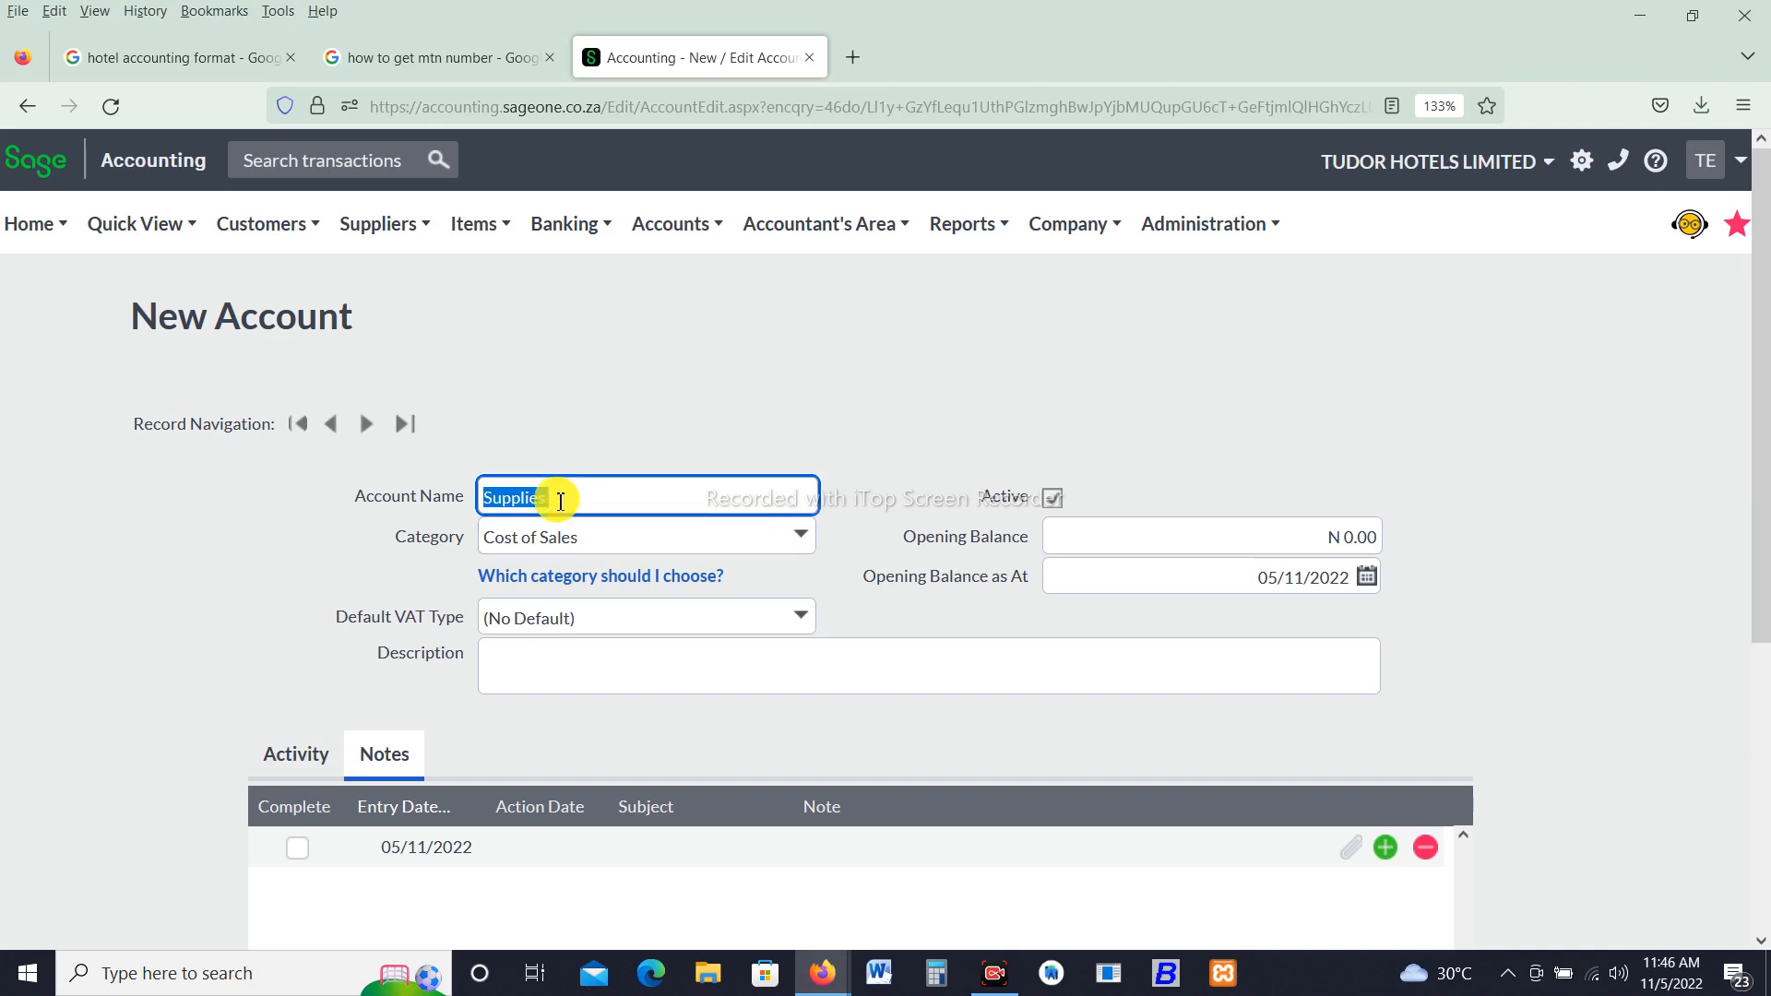
left_click(560, 501)
key("BackSpace")
key("BackSpace")
key("BackSpace")
key("BackSpace")
key("BackSpace")
key("BackSpace")
key("BackSpace")
type("Hotel Expe")
- Try to change the Hotel Expenses category to Expenses
left_click(800, 537)
left_click(806, 543)
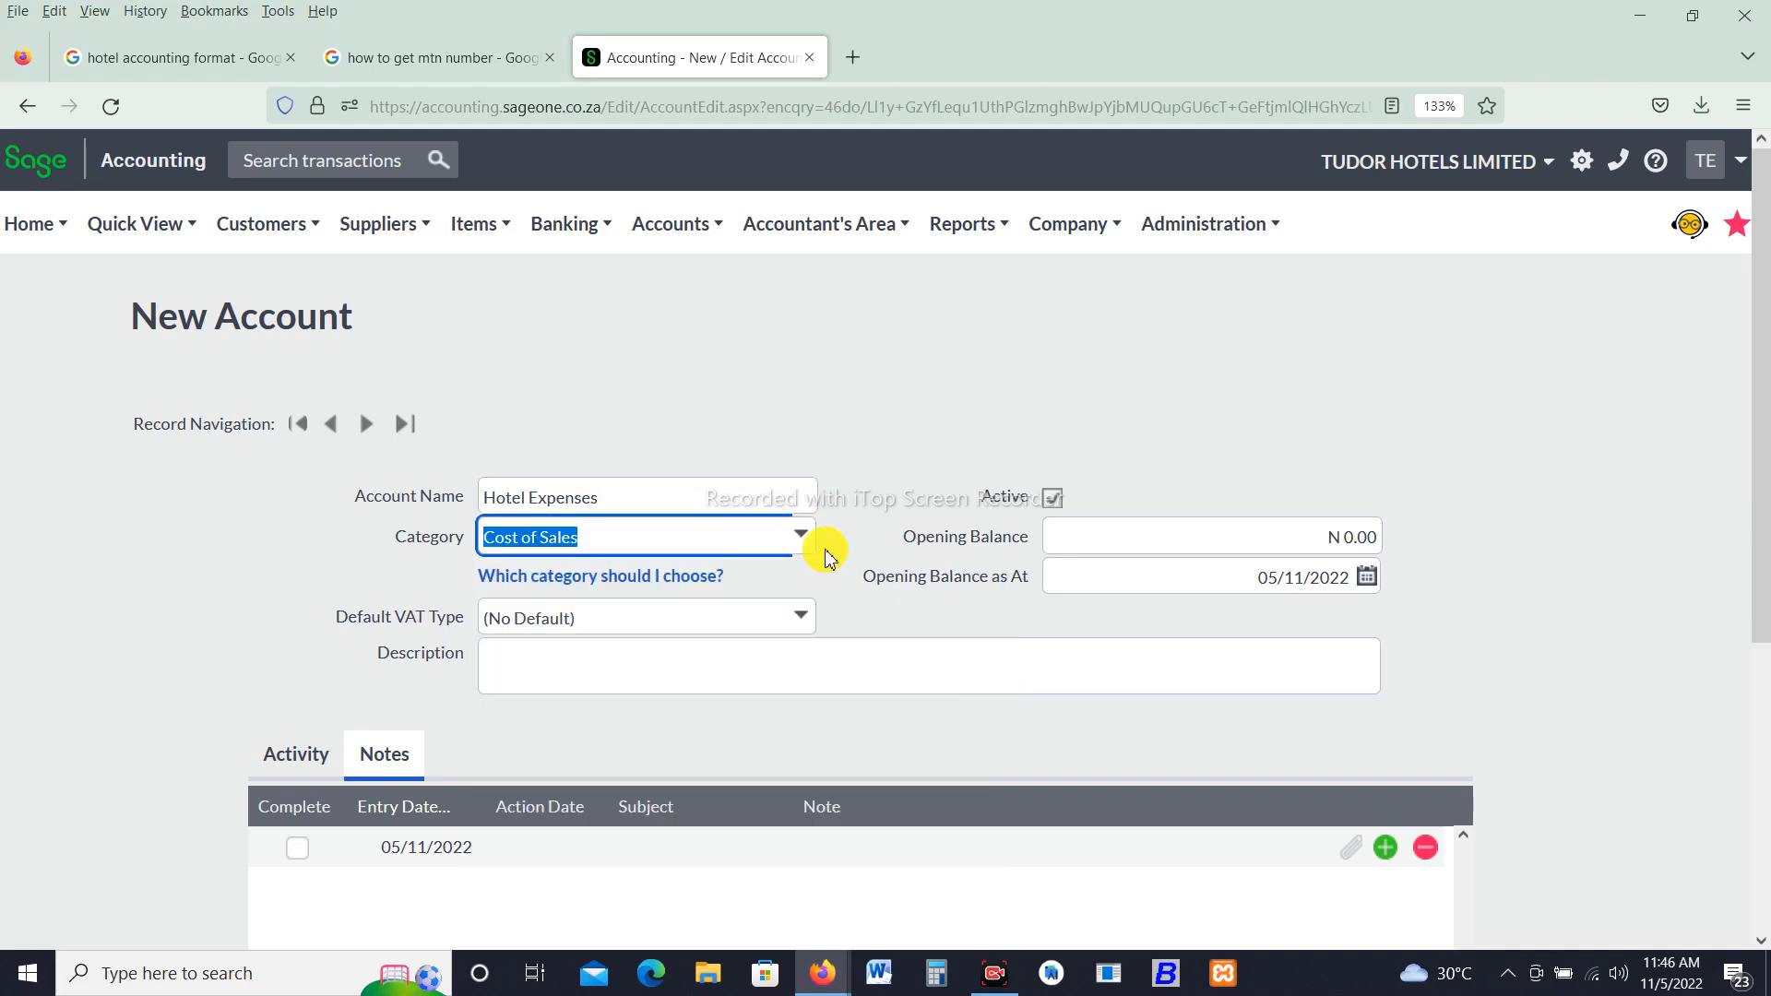
left_click(806, 542)
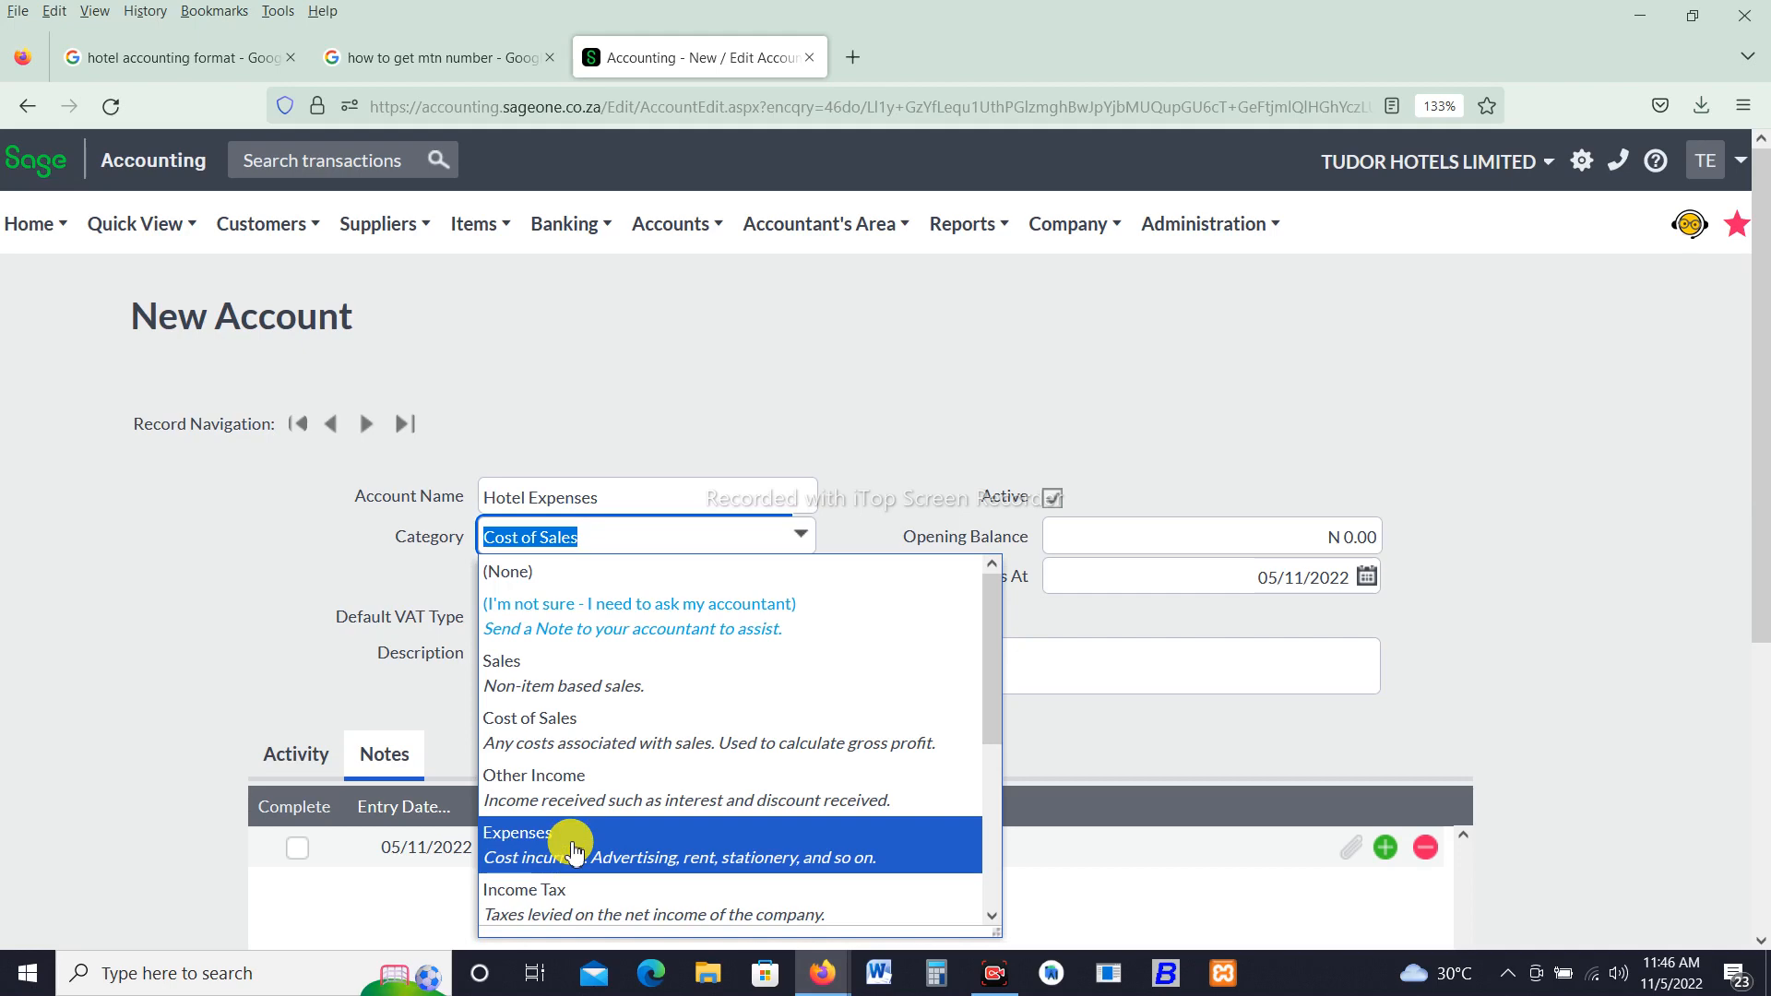
left_click(578, 744)
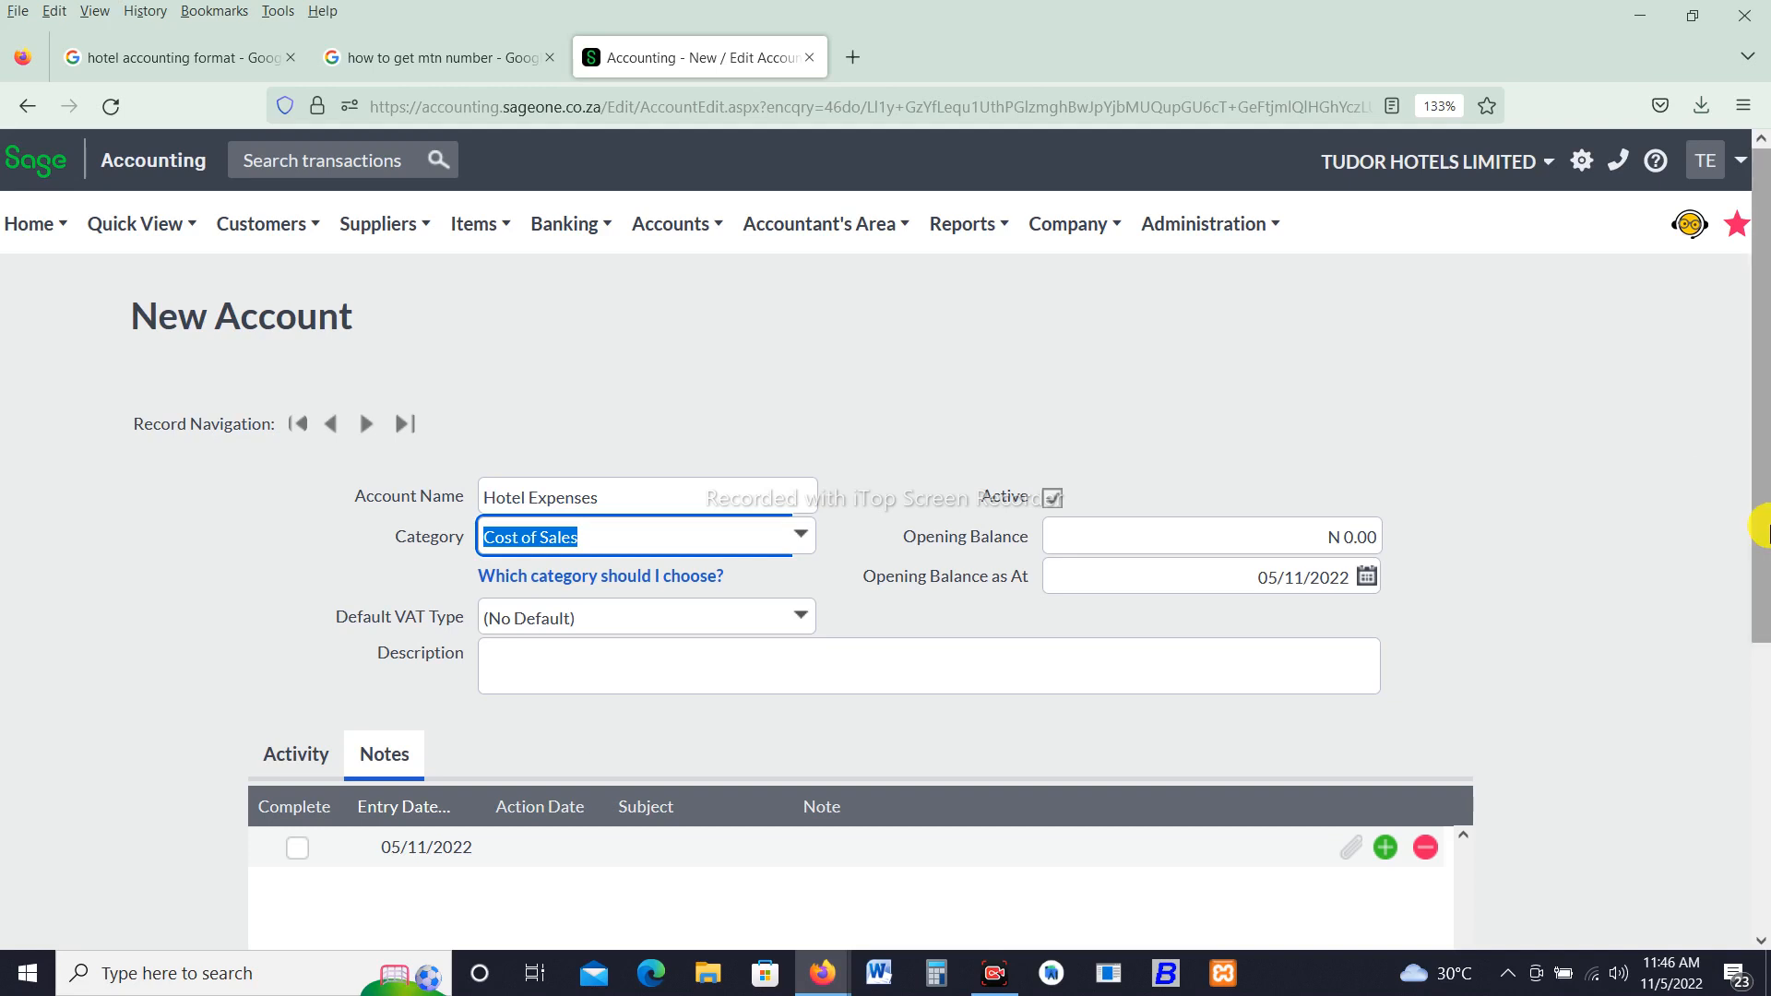
left_click_drag(1763, 530, 1752, 570)
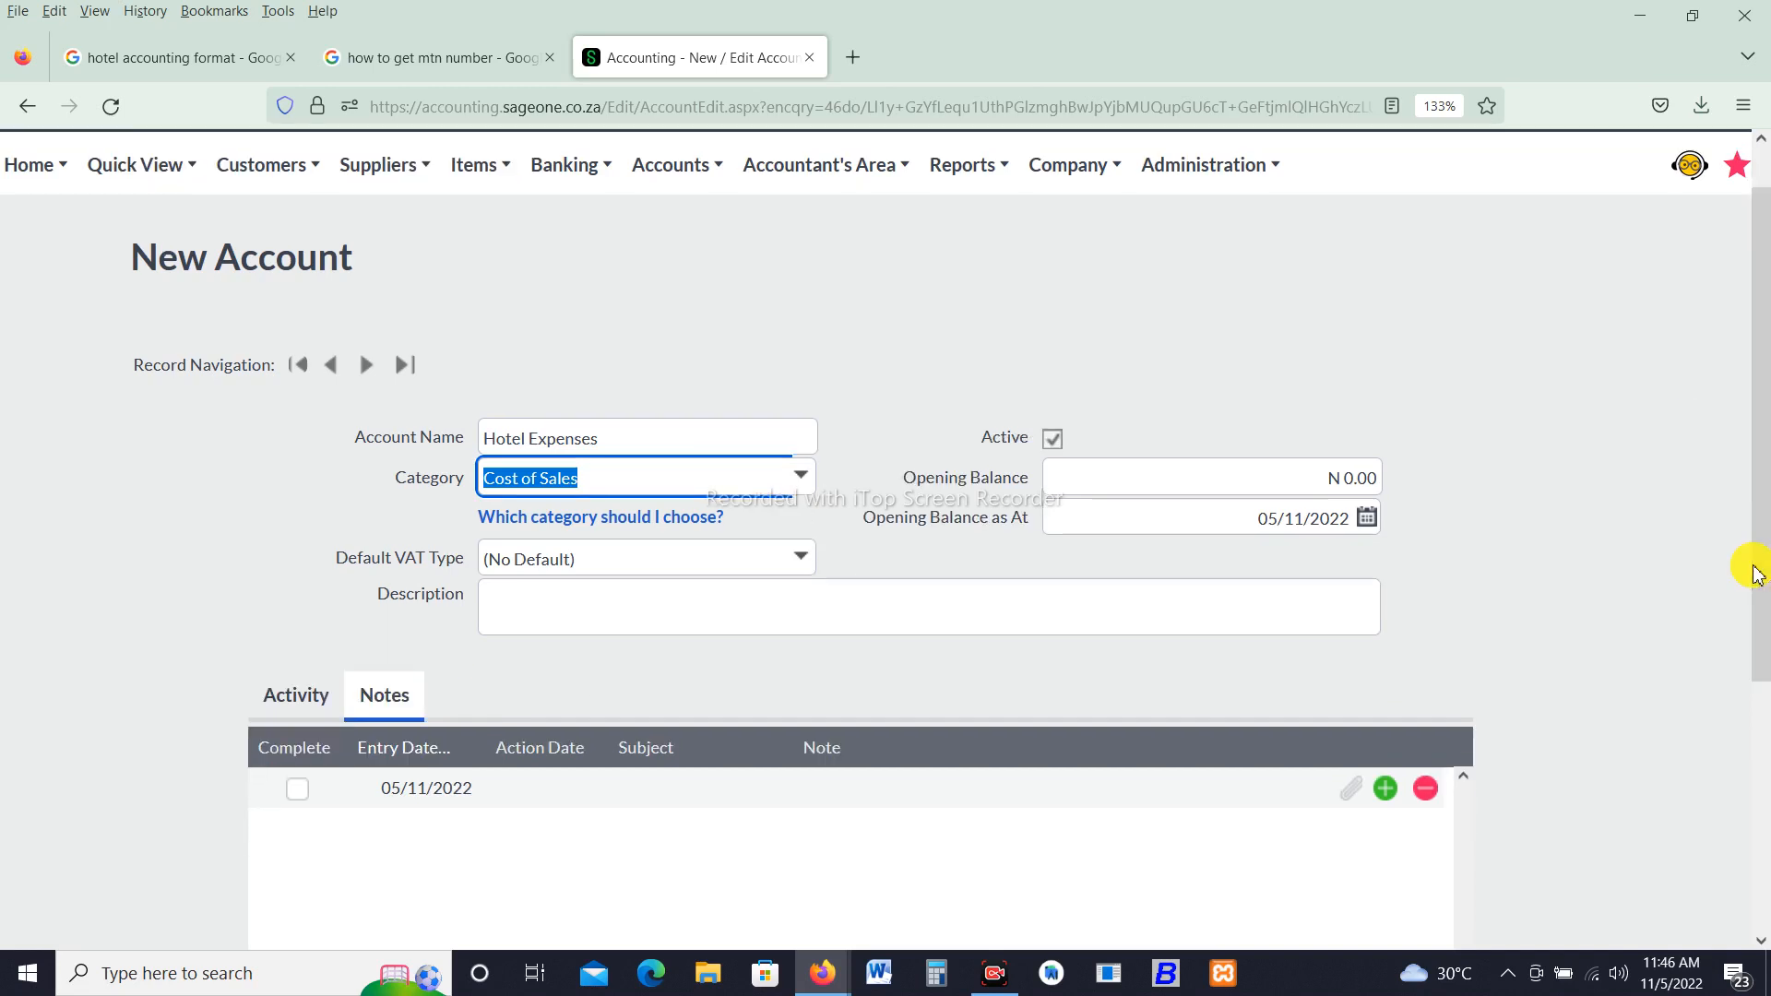
left_click(872, 388)
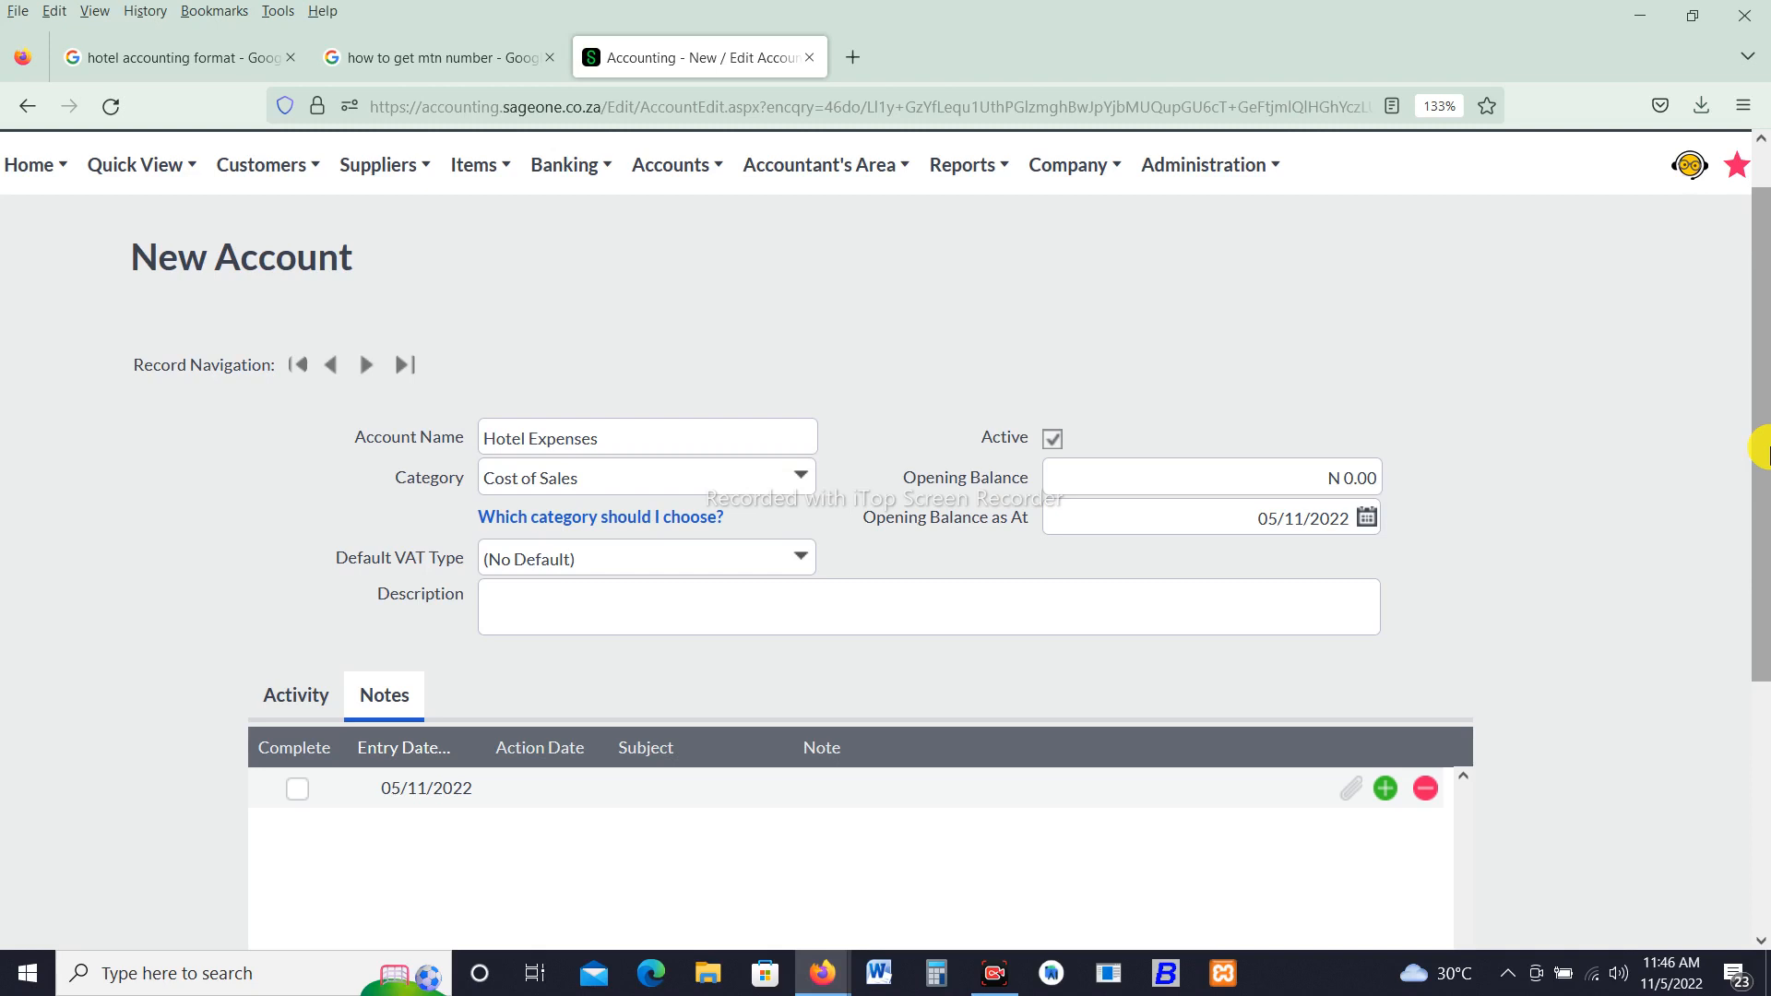
- Save the Hotel Expenses account
left_click_drag(1757, 455, 1712, 723)
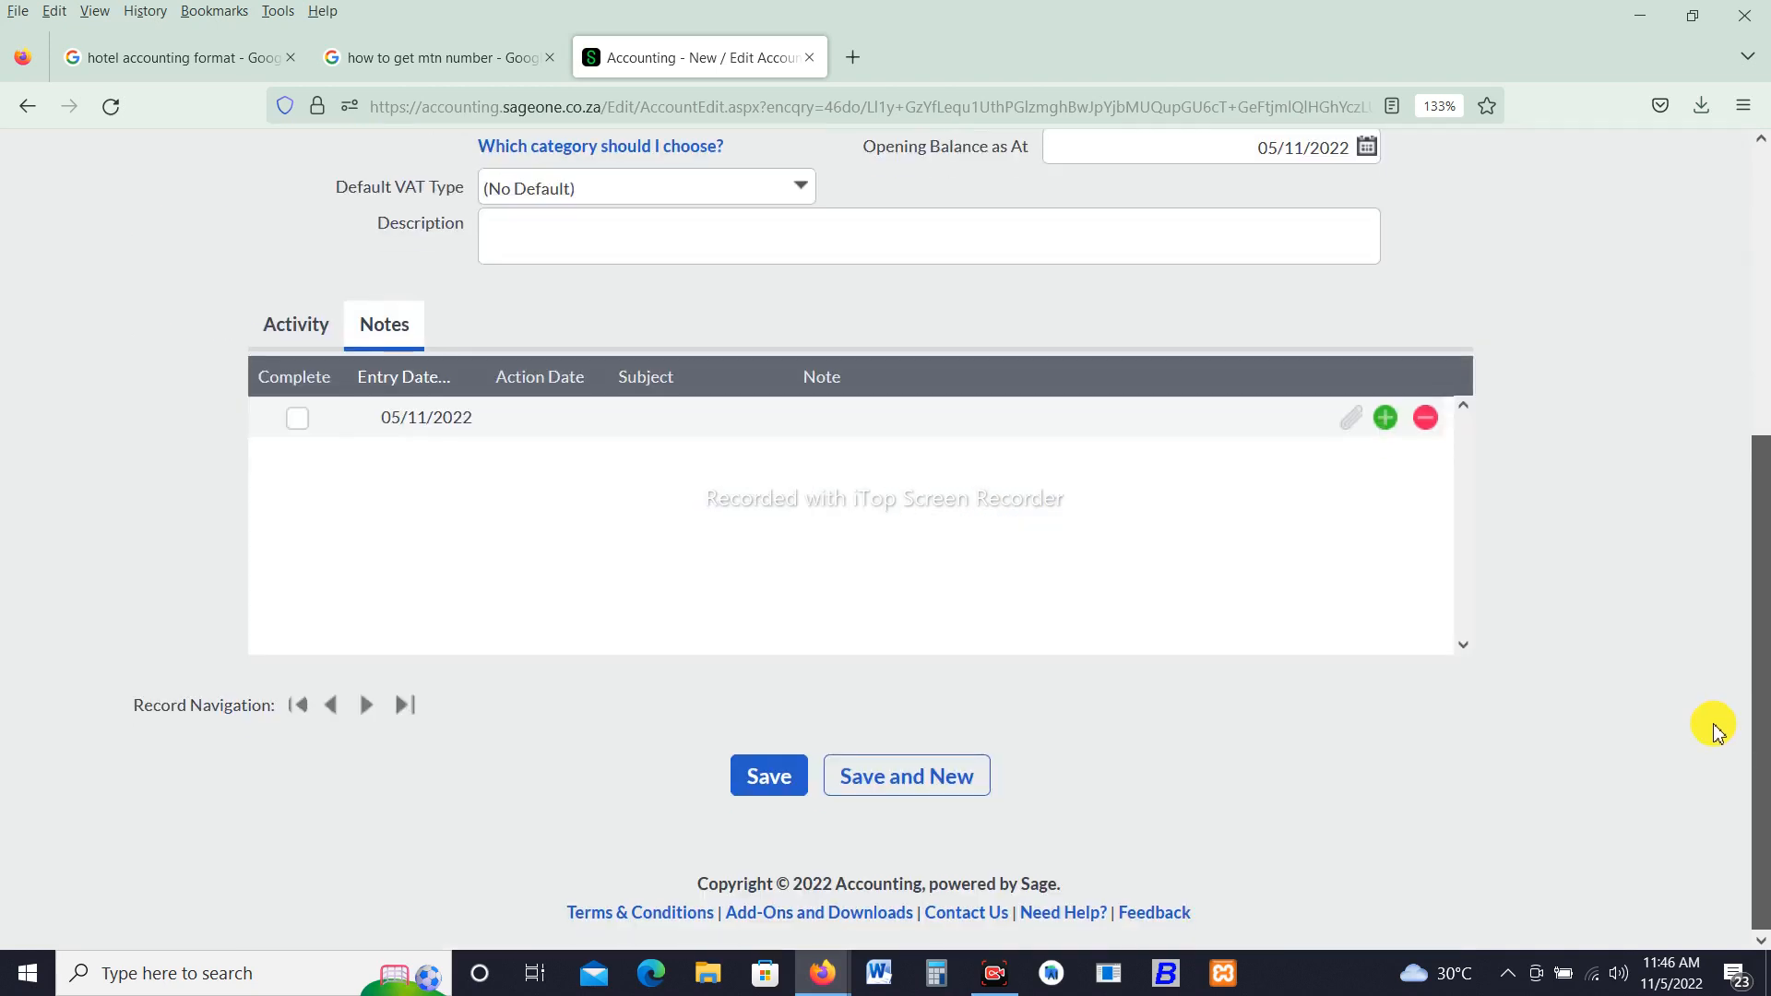
left_click(782, 785)
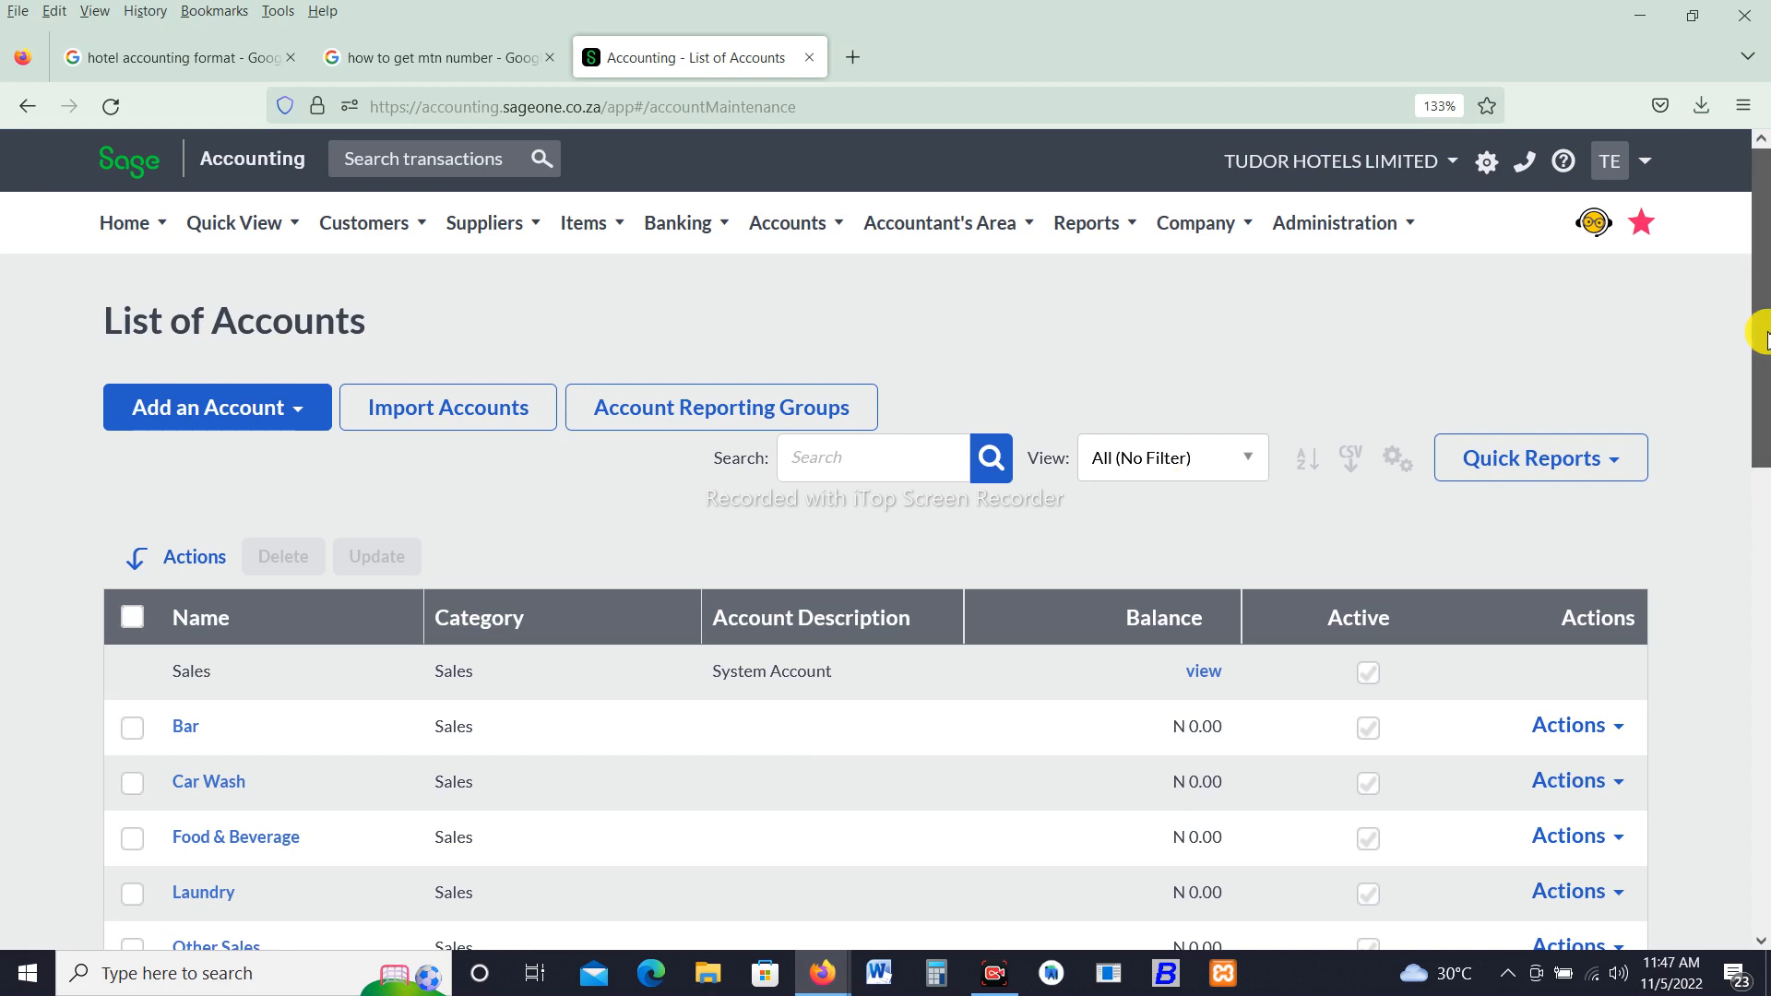
- Rename the Spa account to Spa Services and save it
left_click_drag(1761, 336, 1751, 493)
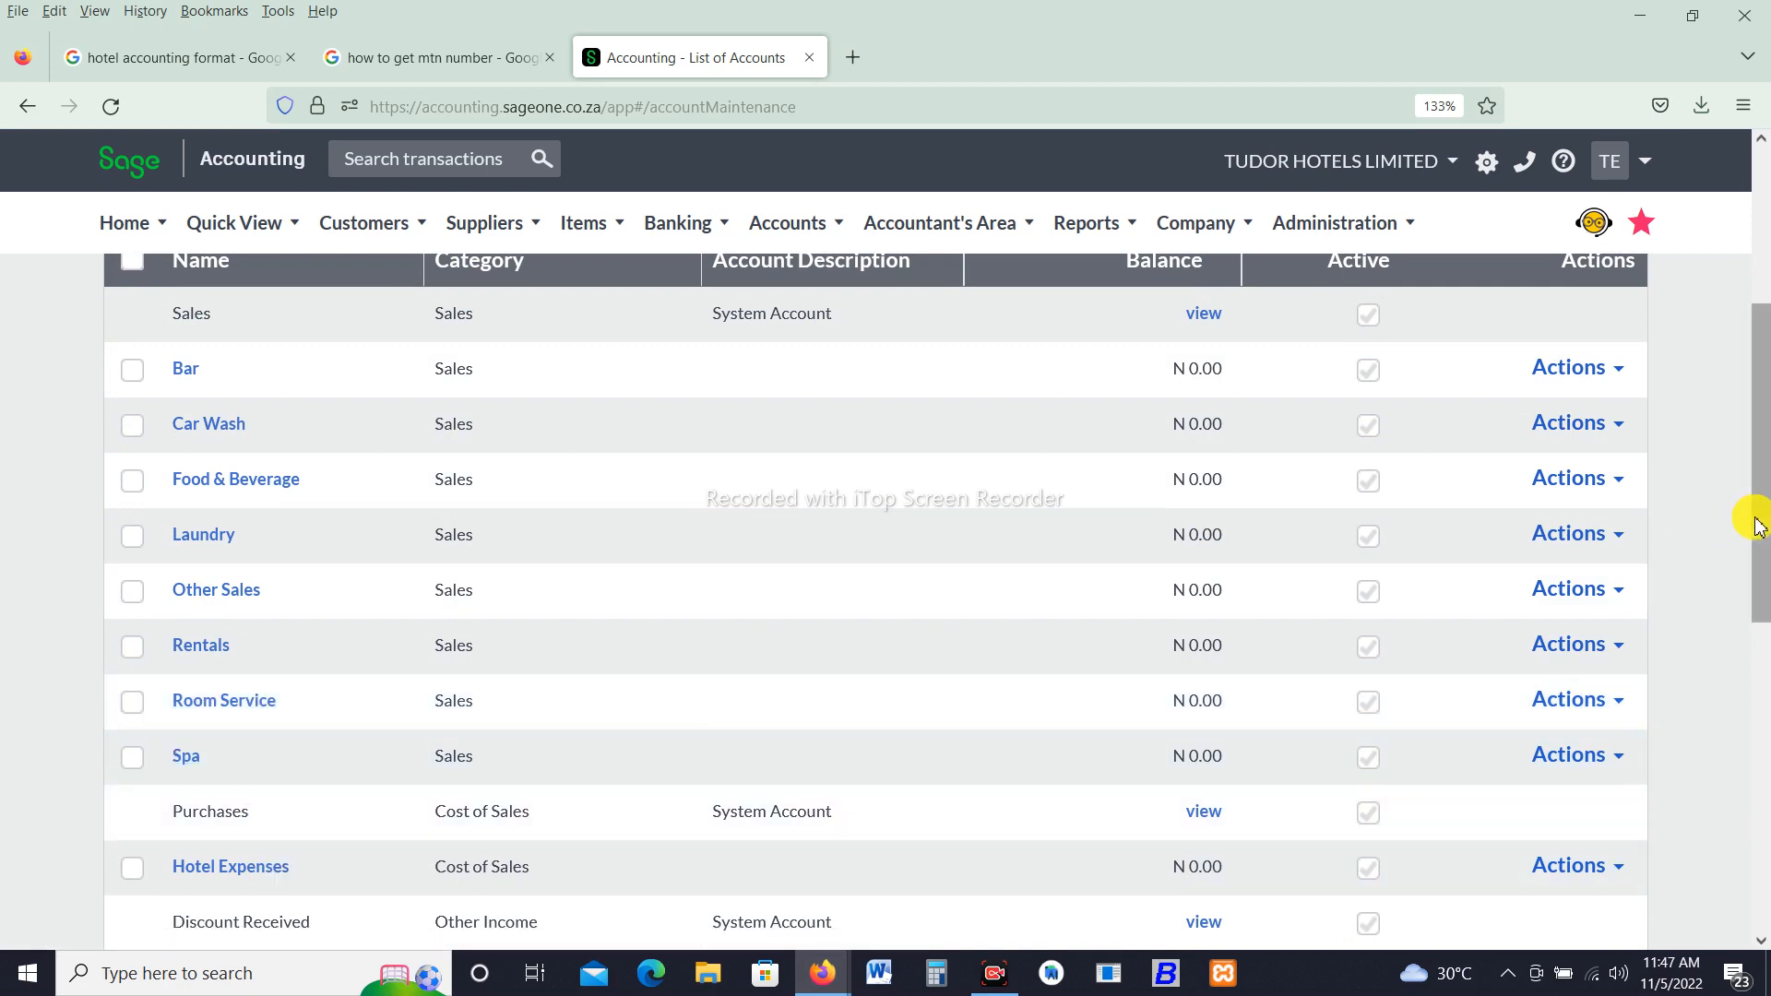
left_click_drag(1758, 526, 1764, 585)
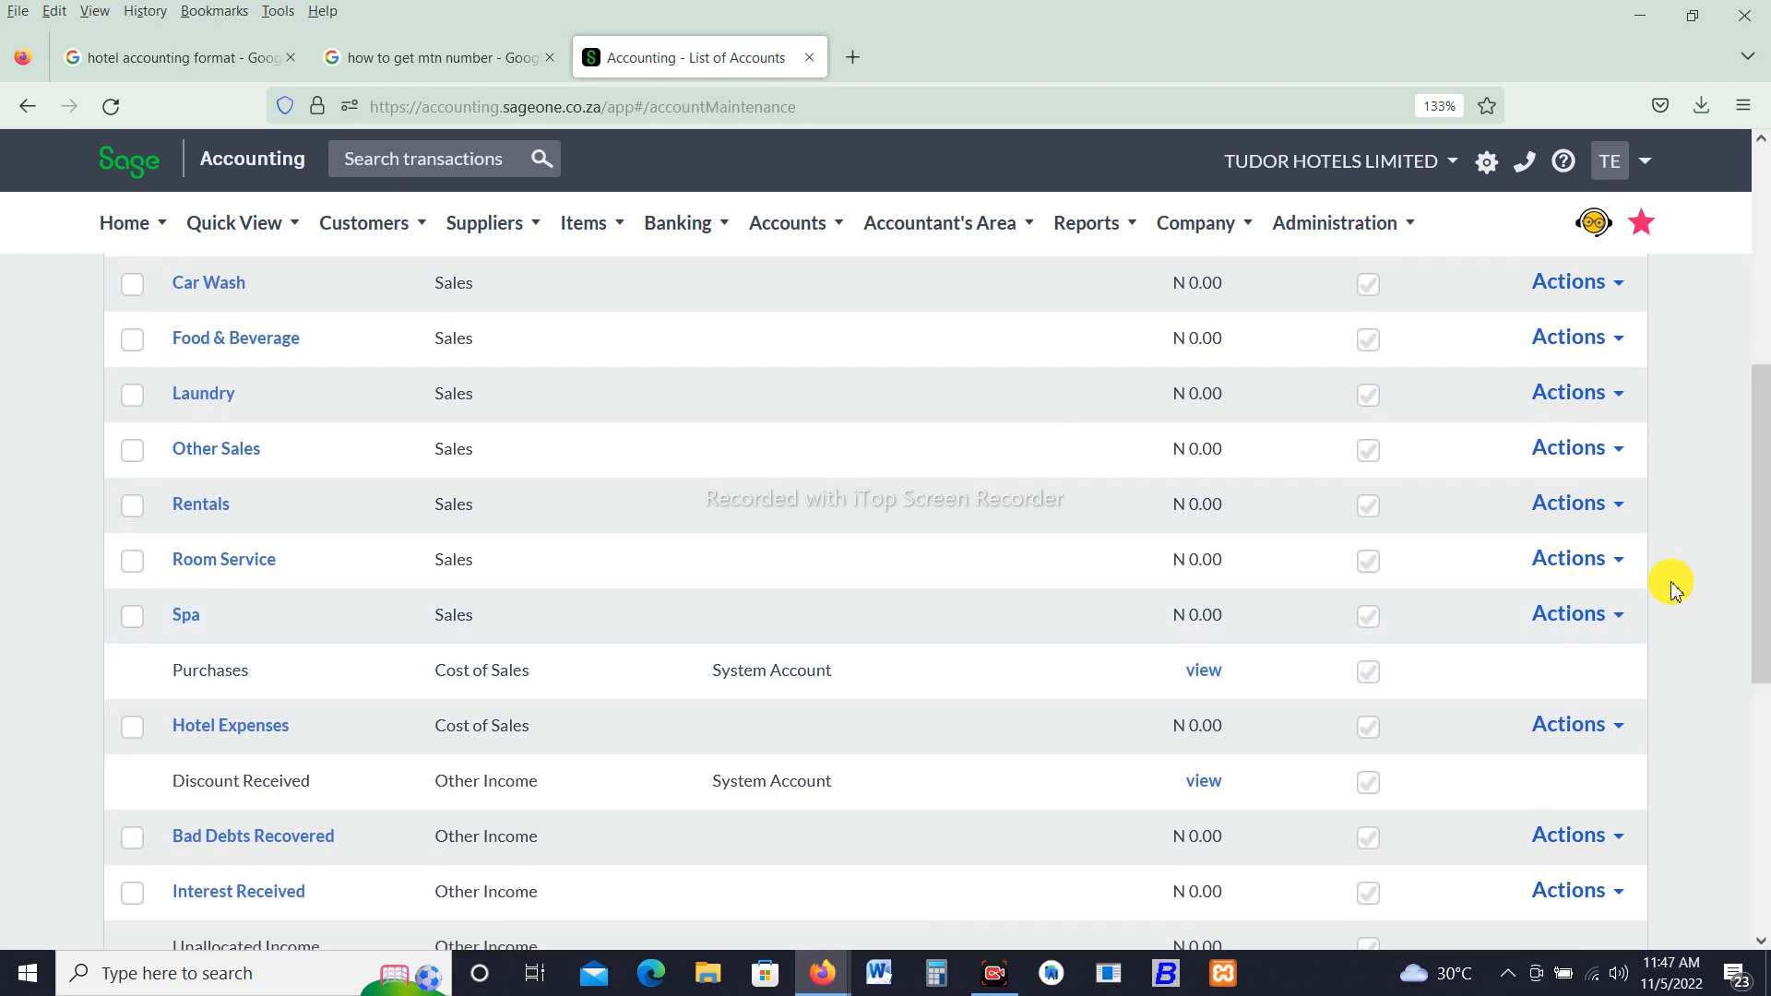
left_click(1612, 618)
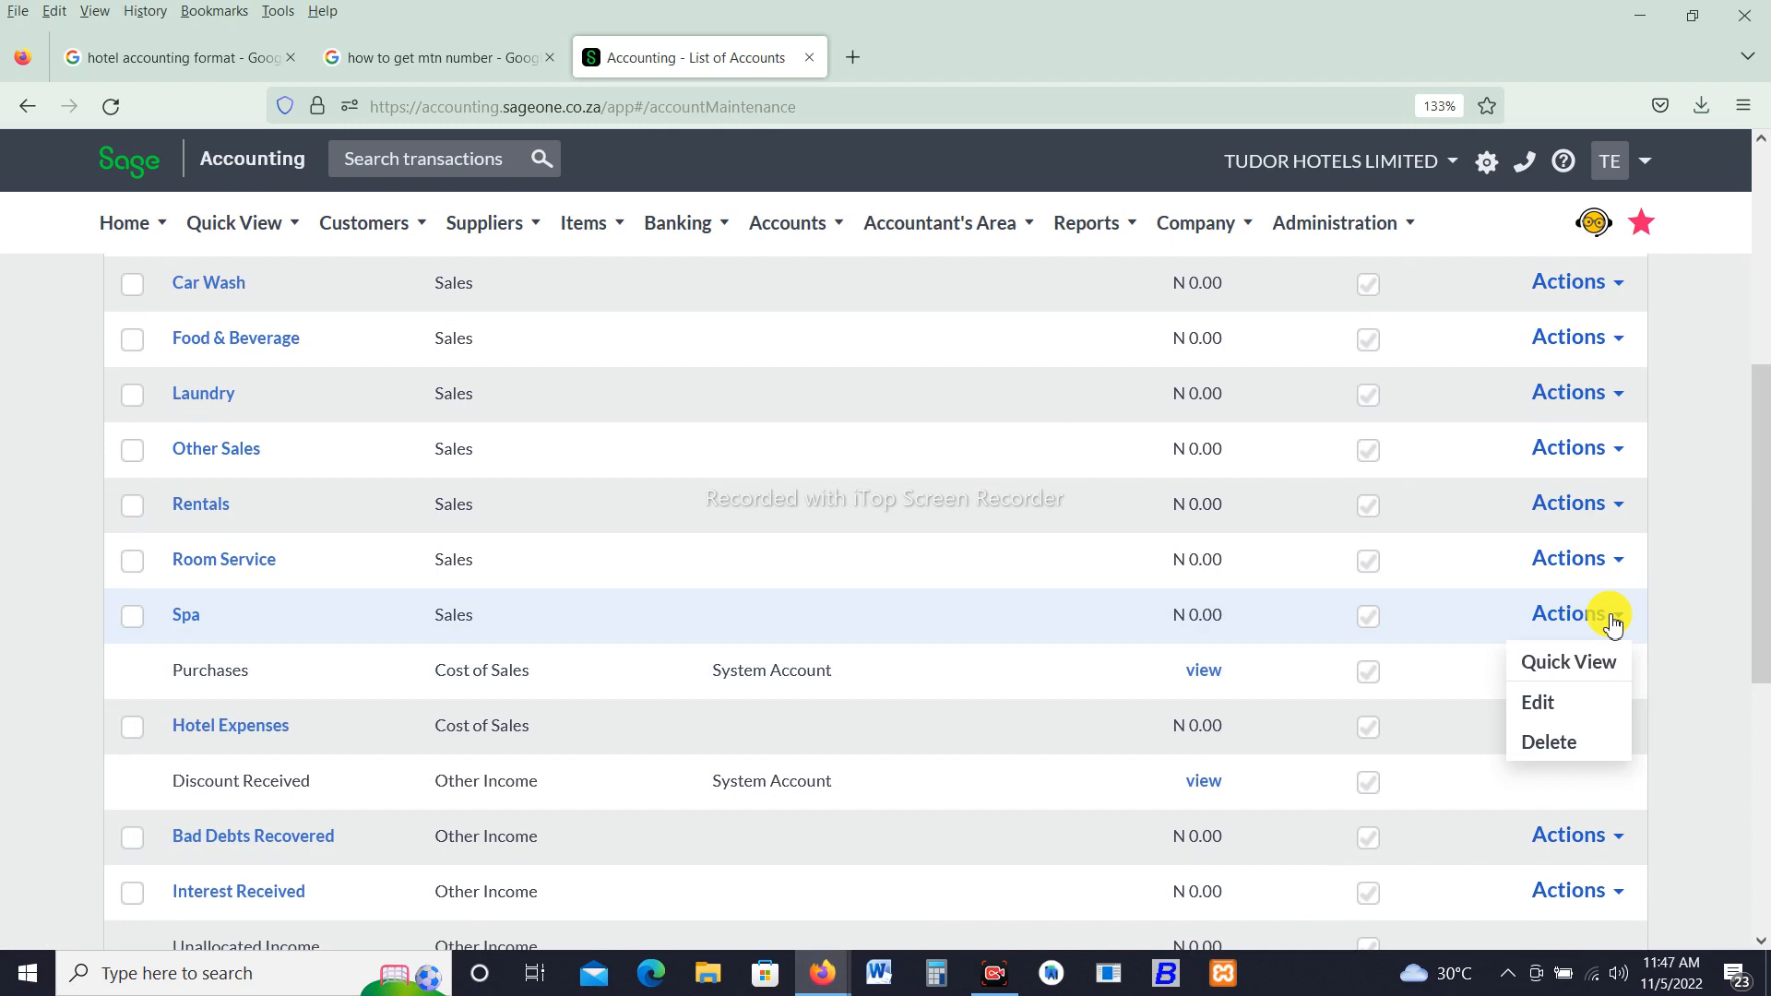
left_click(1534, 705)
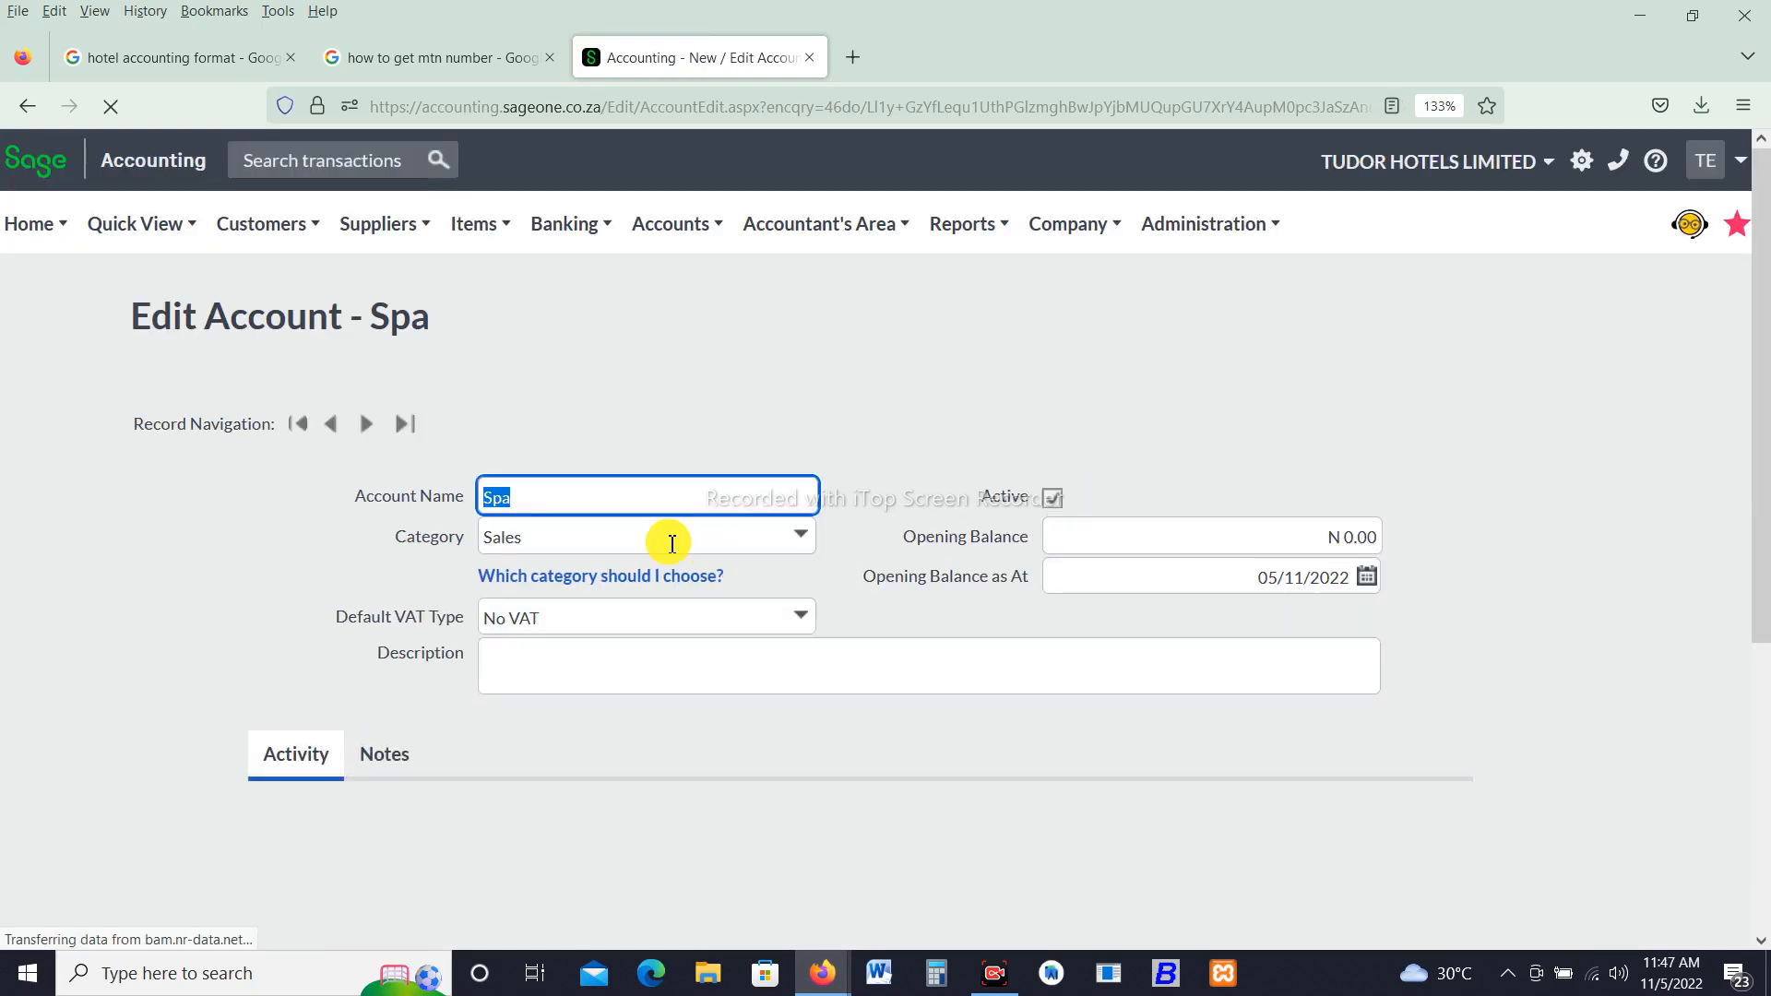
left_click(663, 498)
type("S")
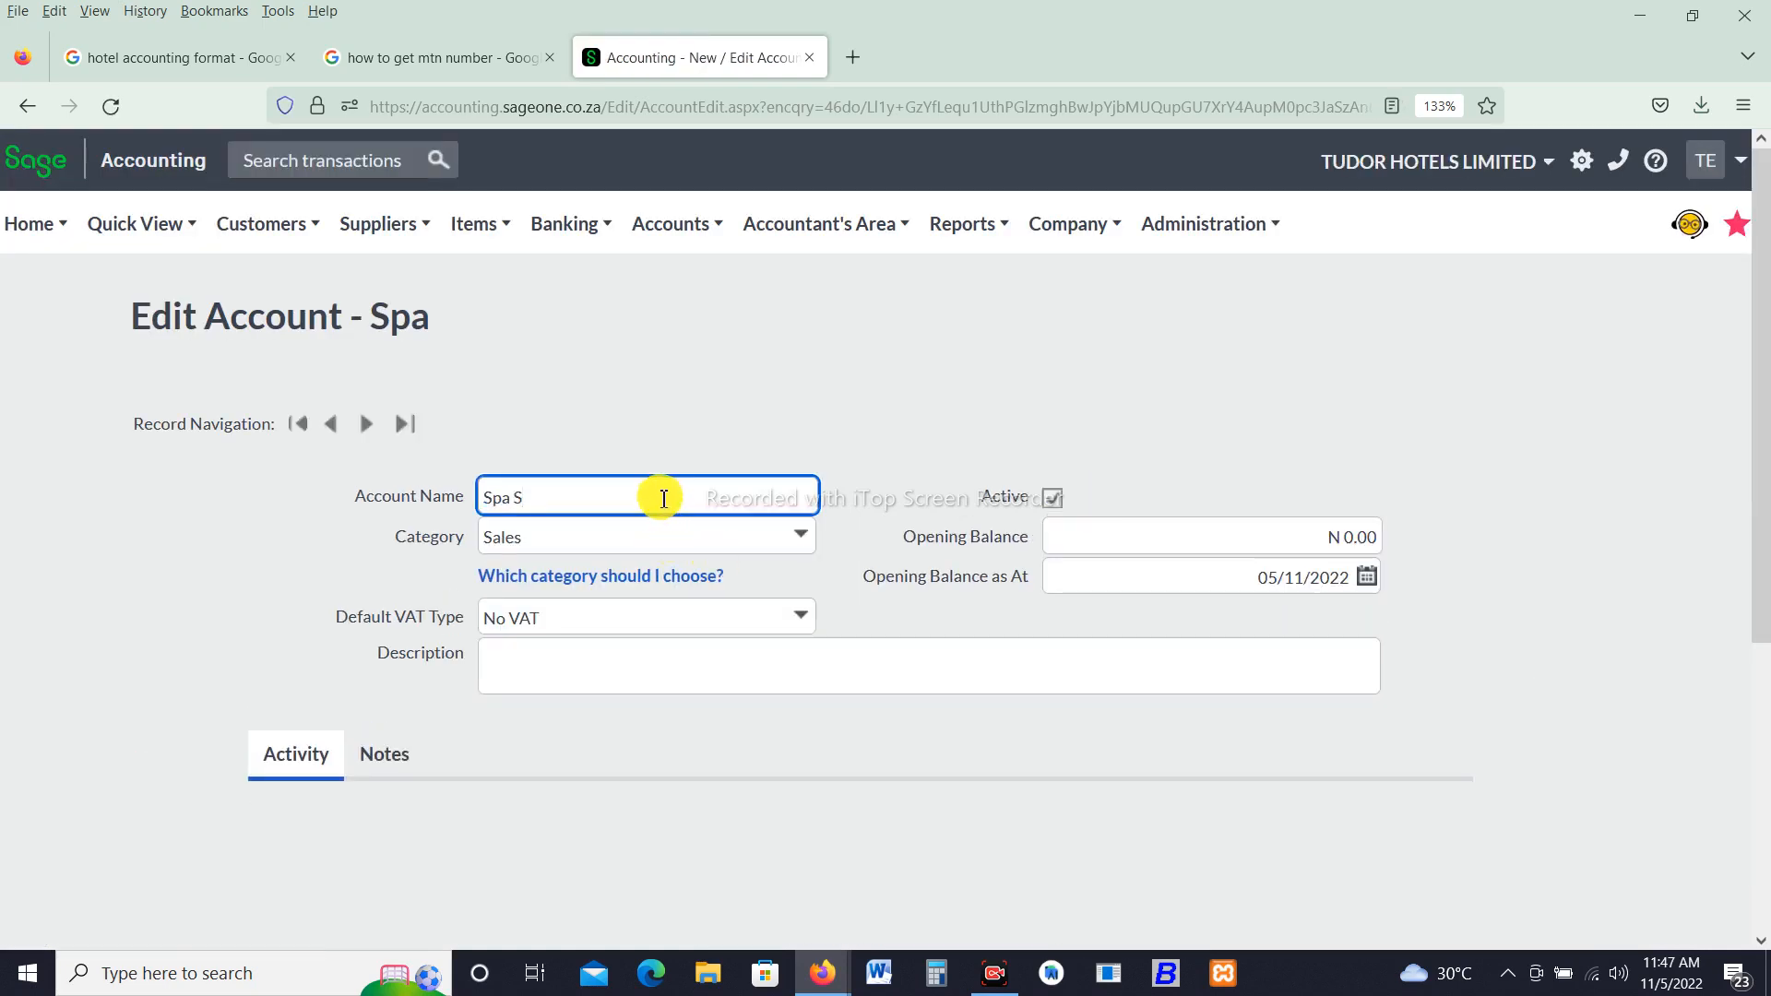
type("ervices")
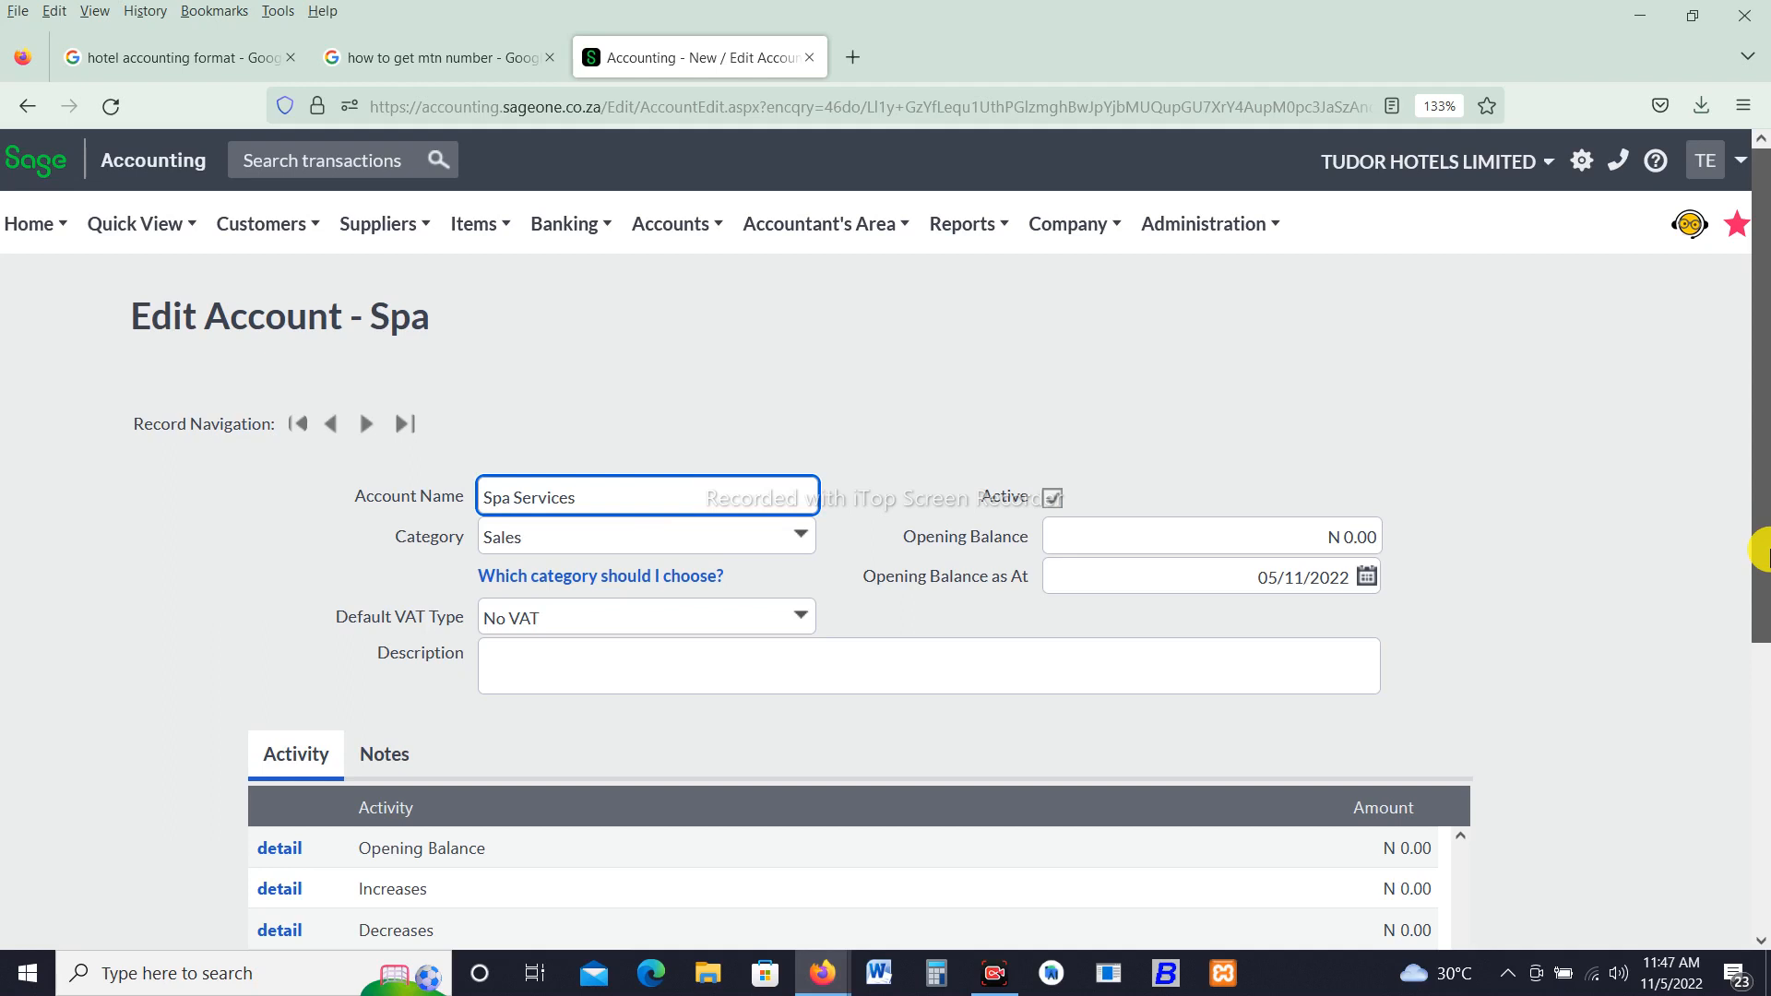
left_click_drag(1762, 550, 1724, 834)
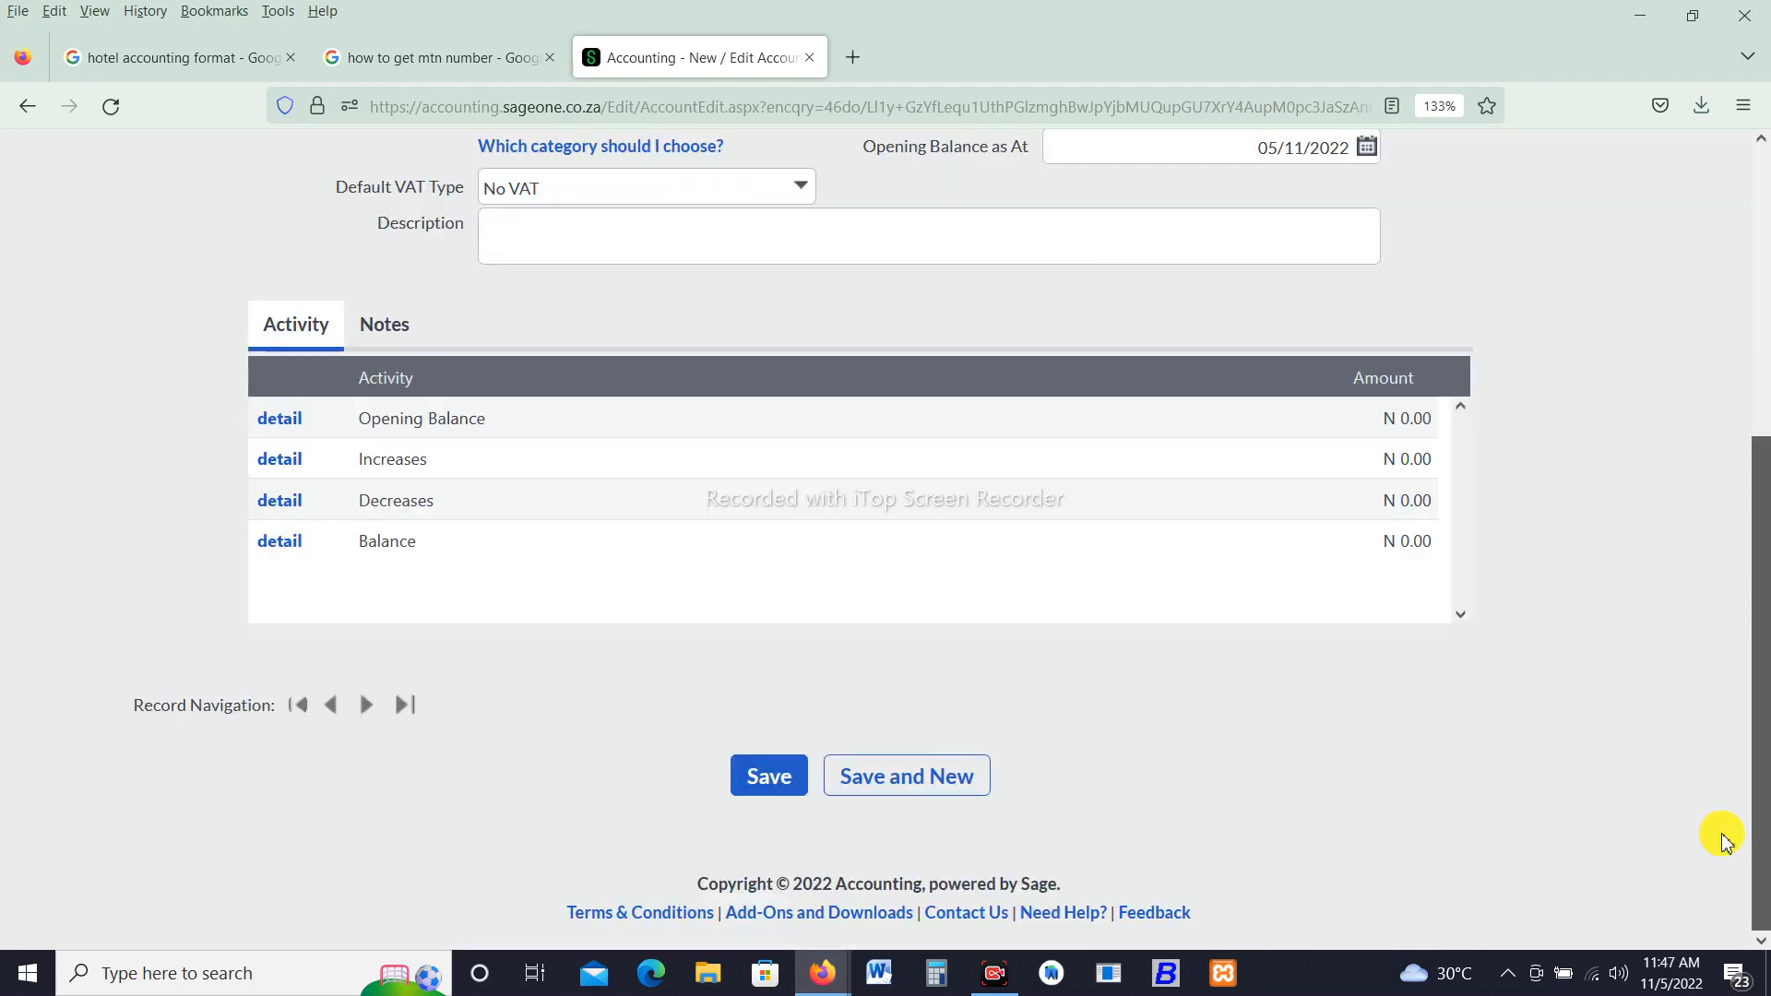
left_click(754, 799)
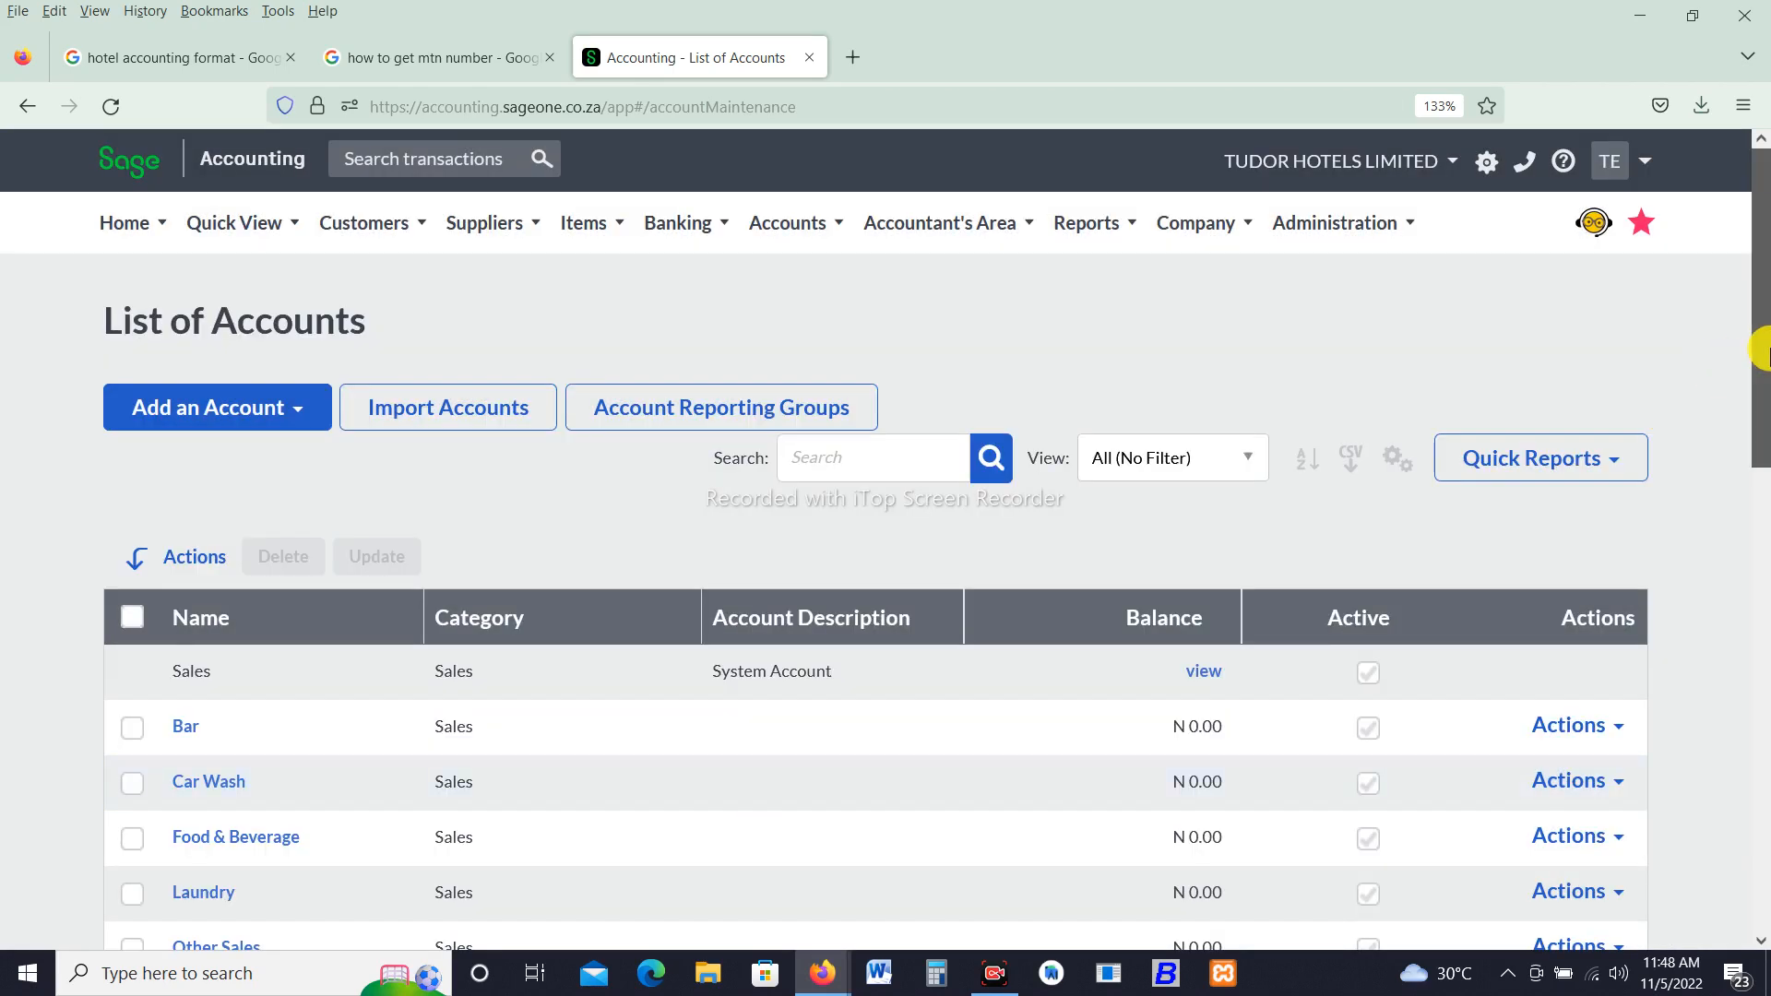
left_click_drag(1762, 351, 1756, 441)
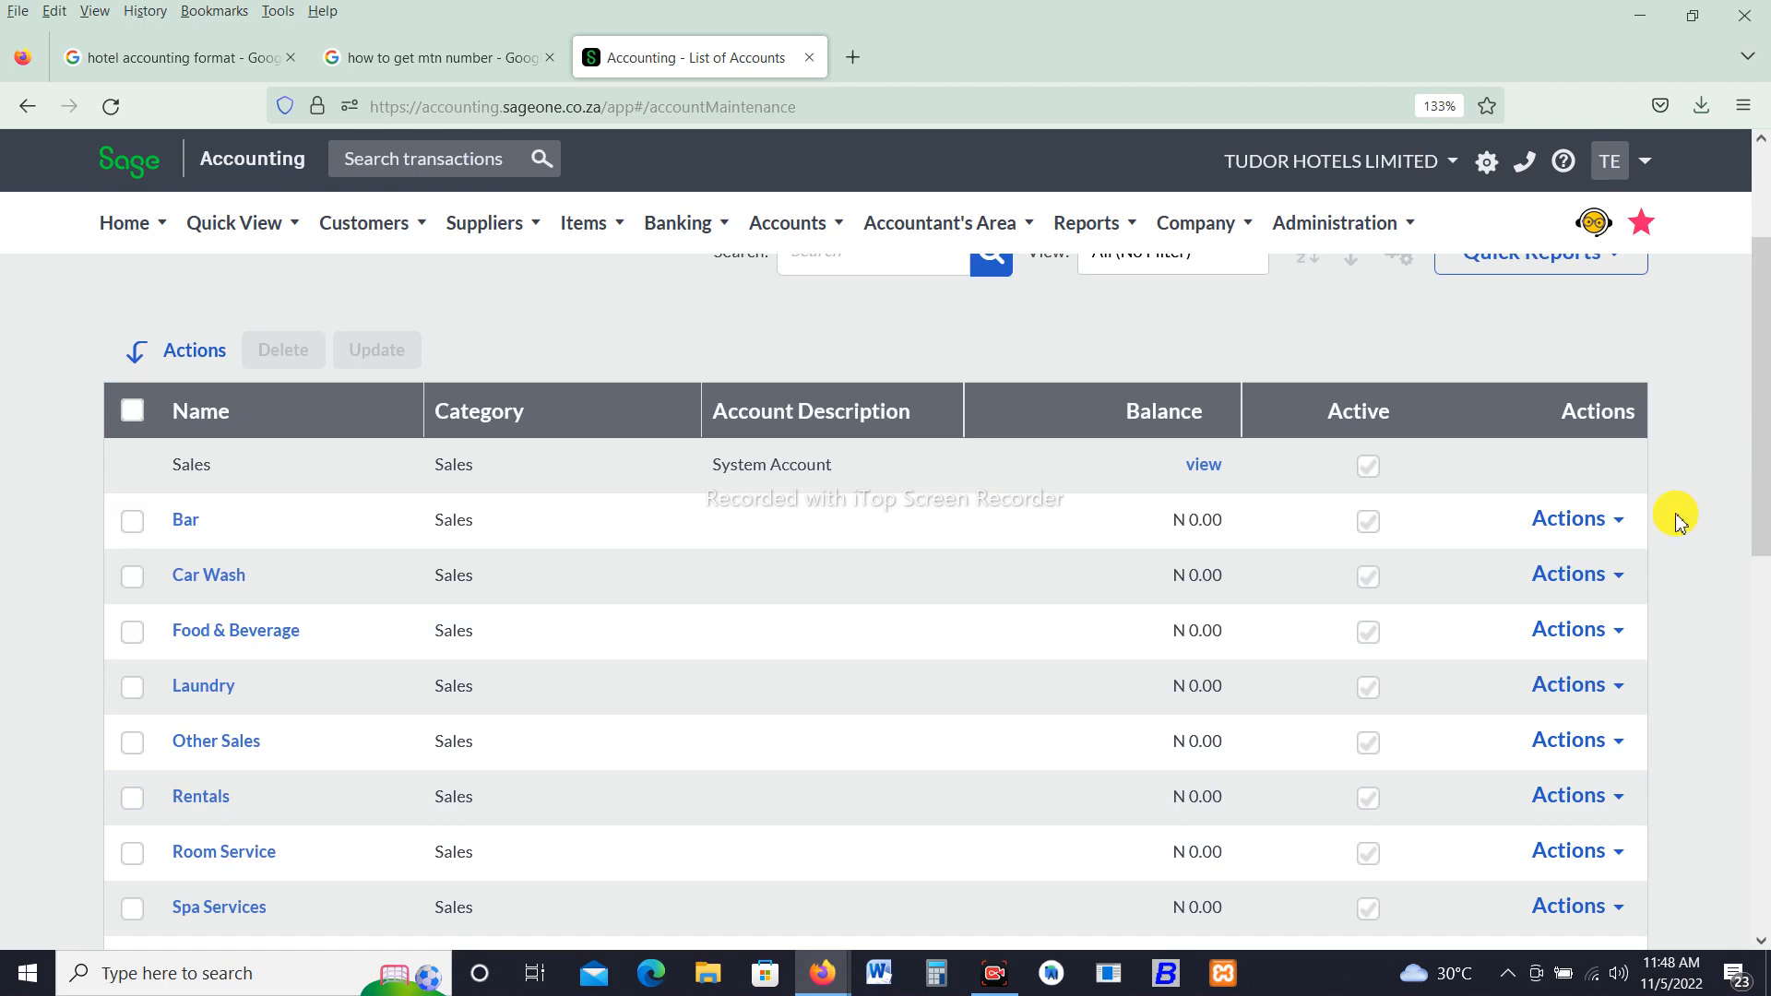
left_click(1620, 581)
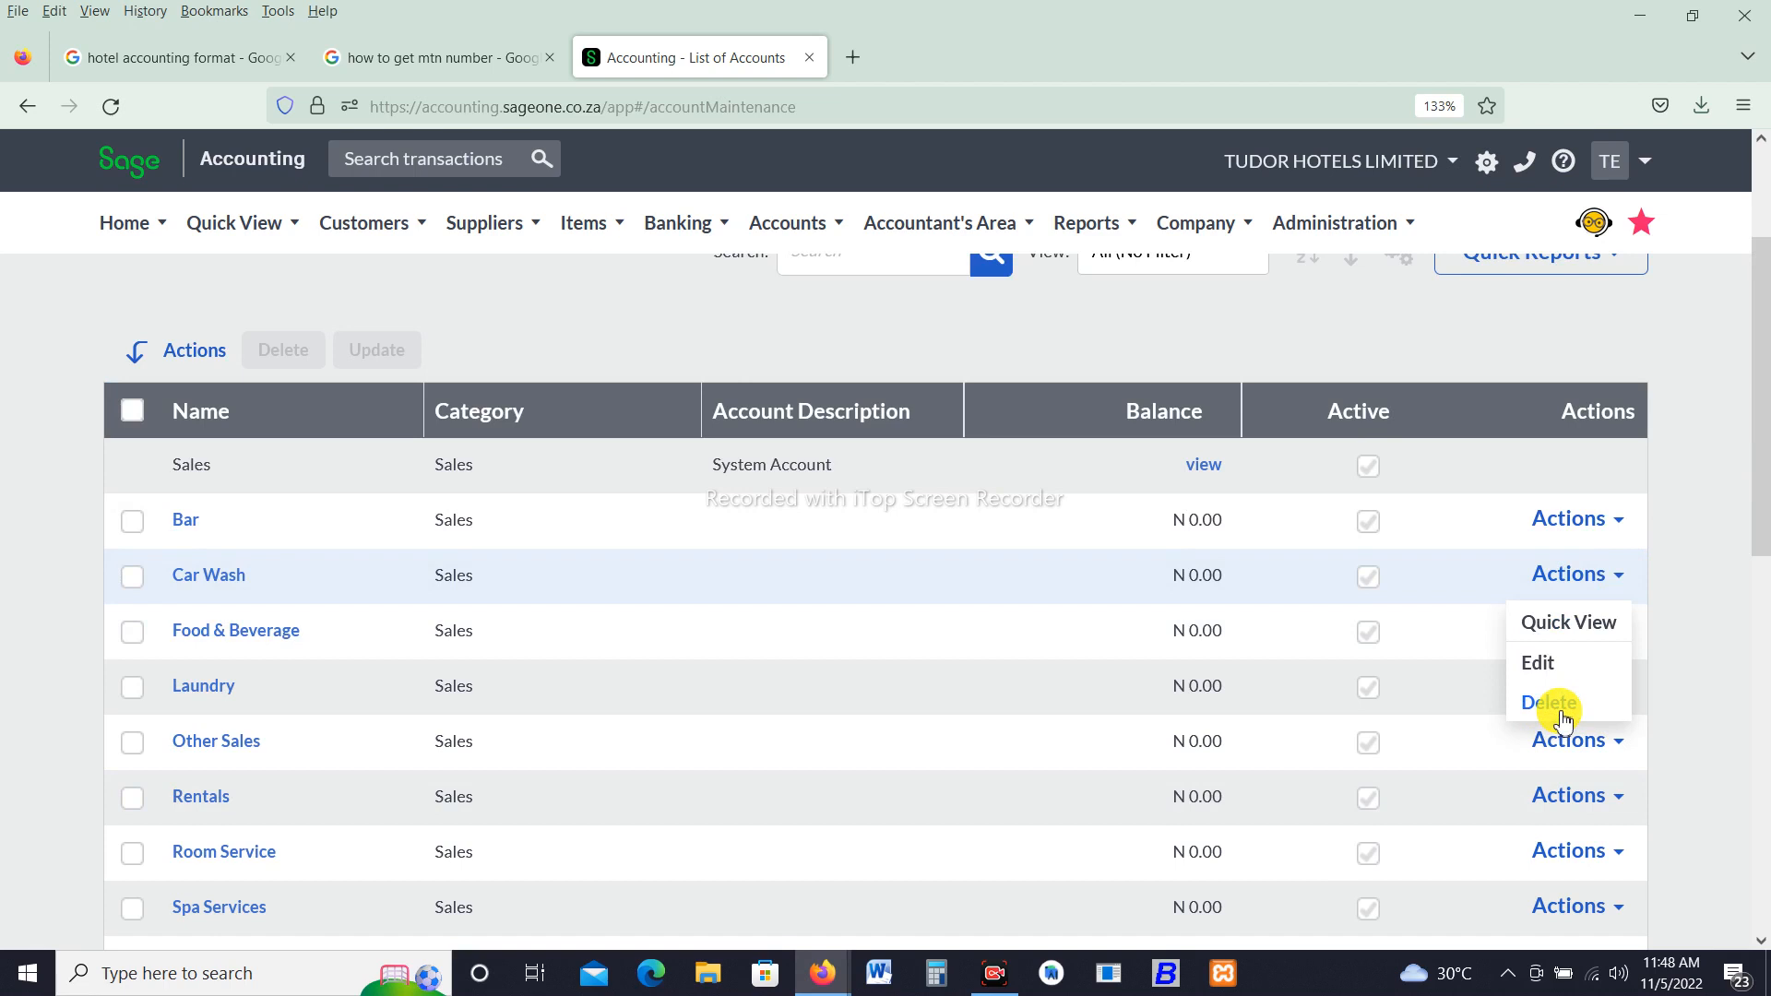
left_click(1742, 582)
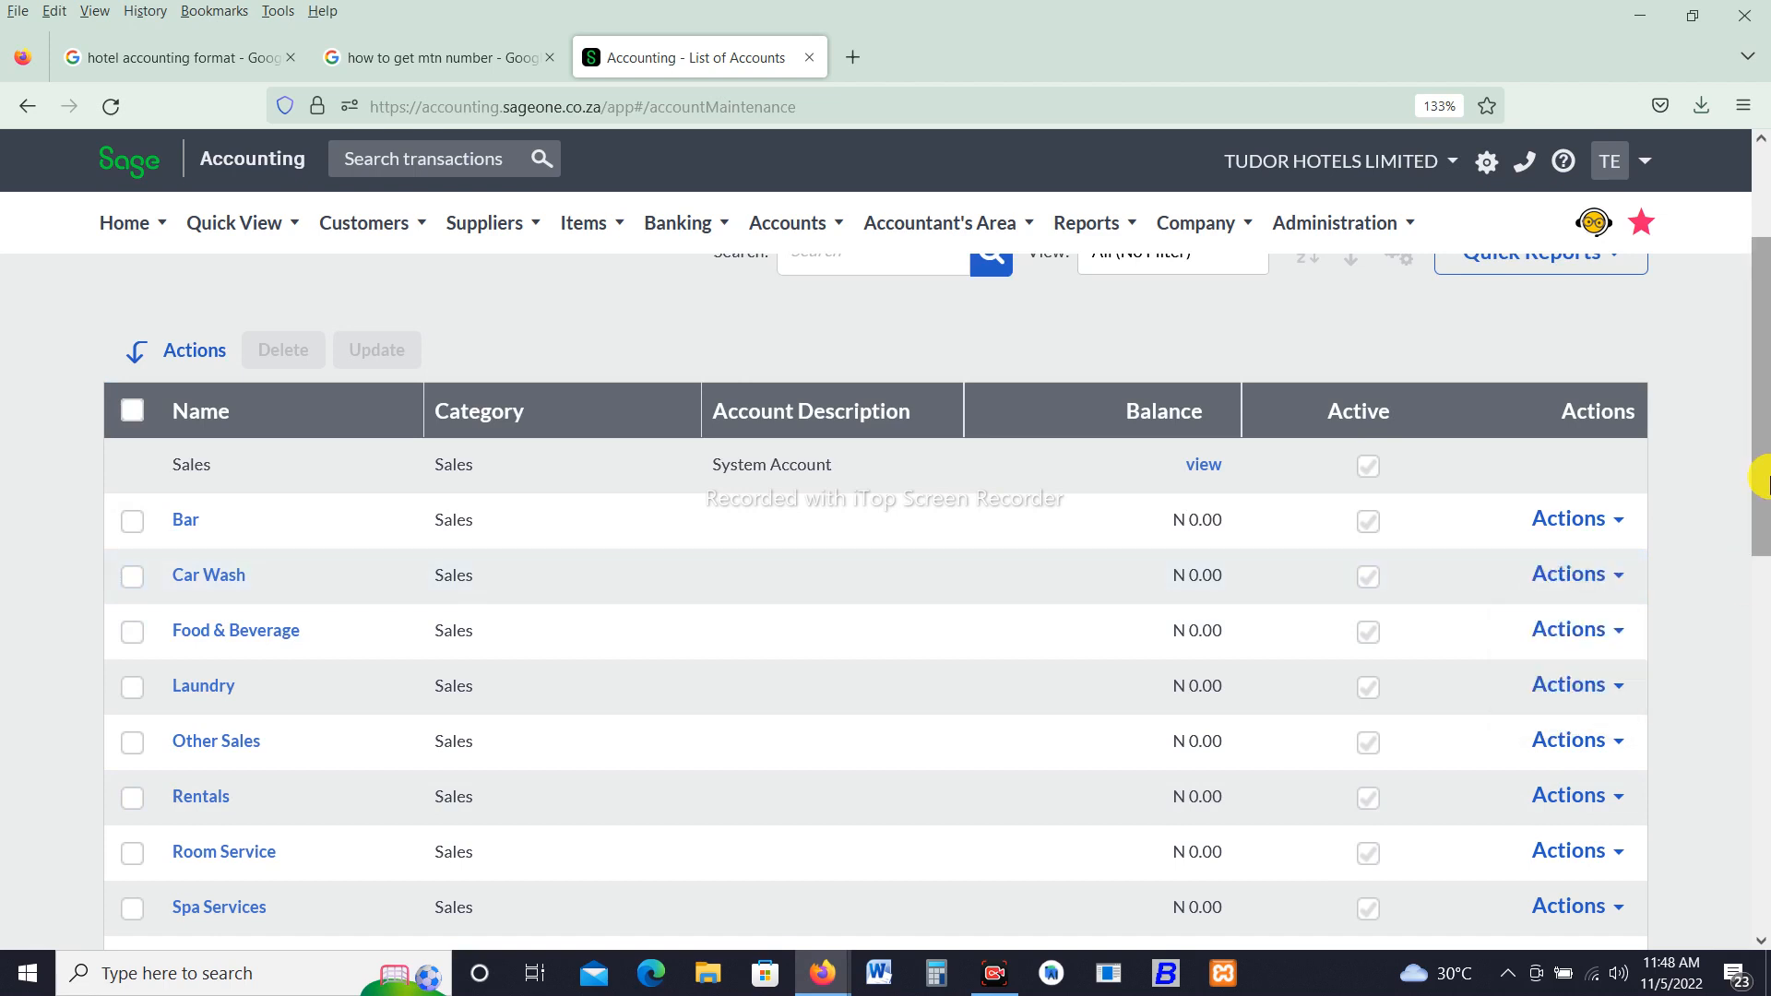
- Browse through the pages of the account list to review all accounts
left_click_drag(1762, 477, 1759, 592)
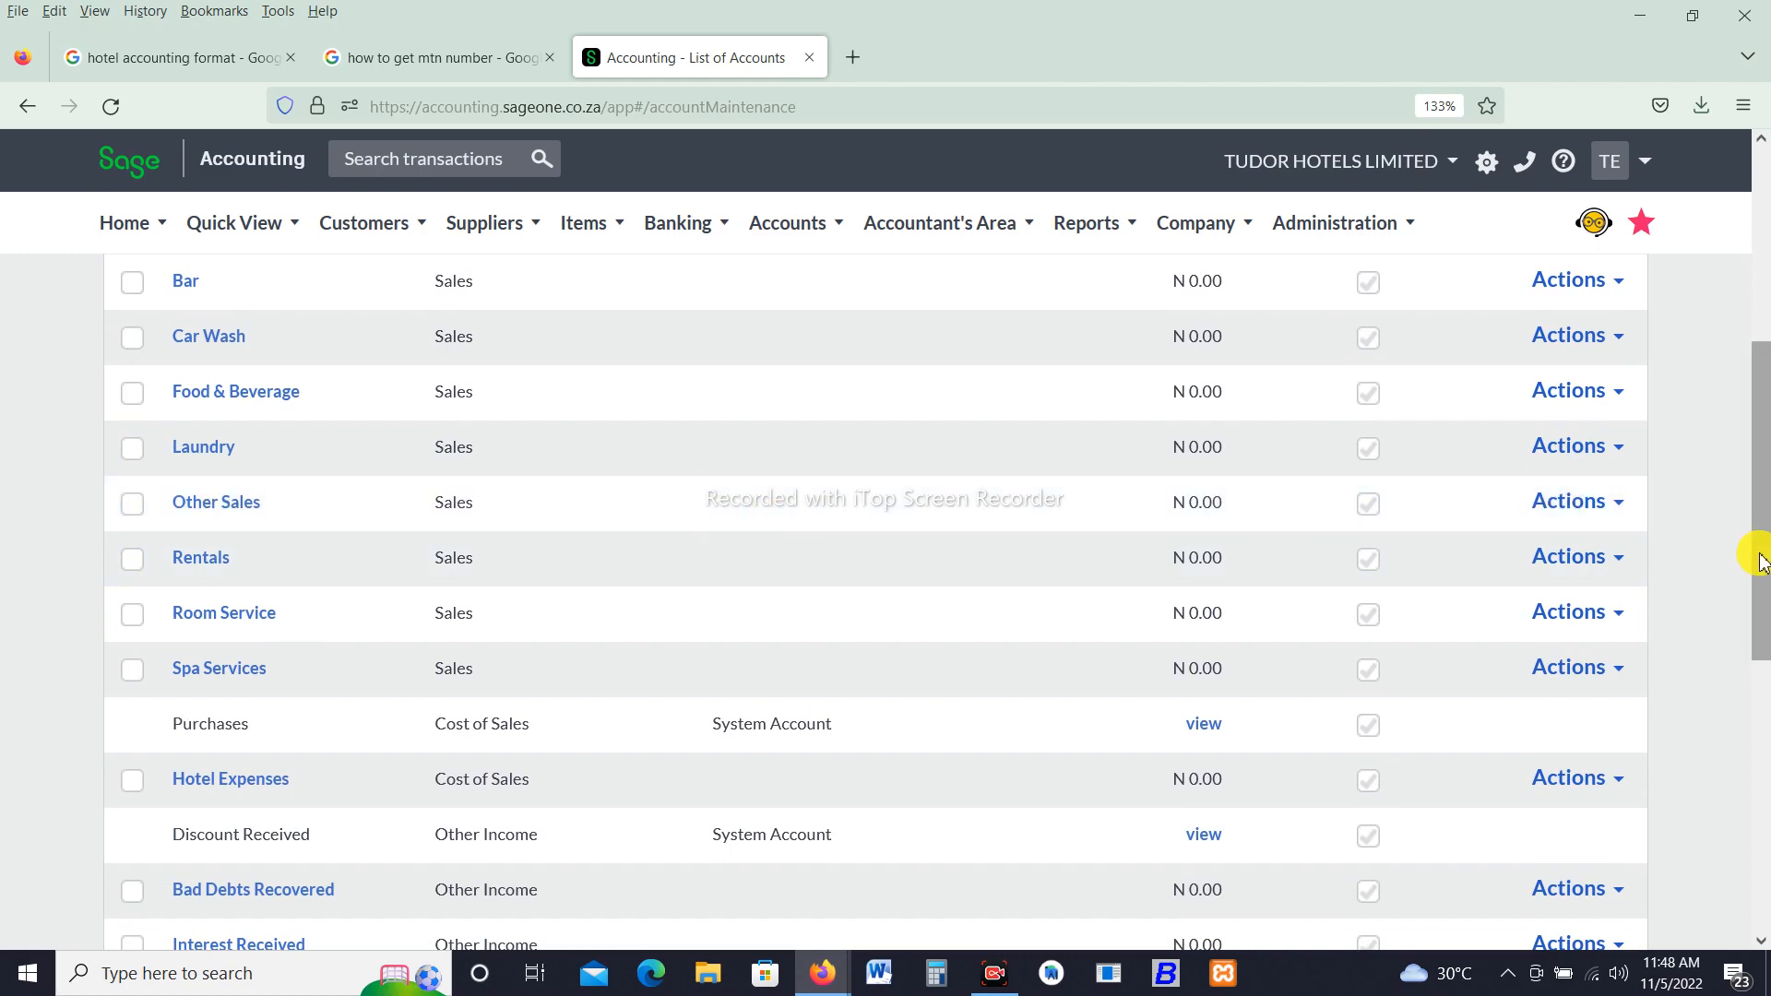
left_click_drag(1759, 563, 1750, 797)
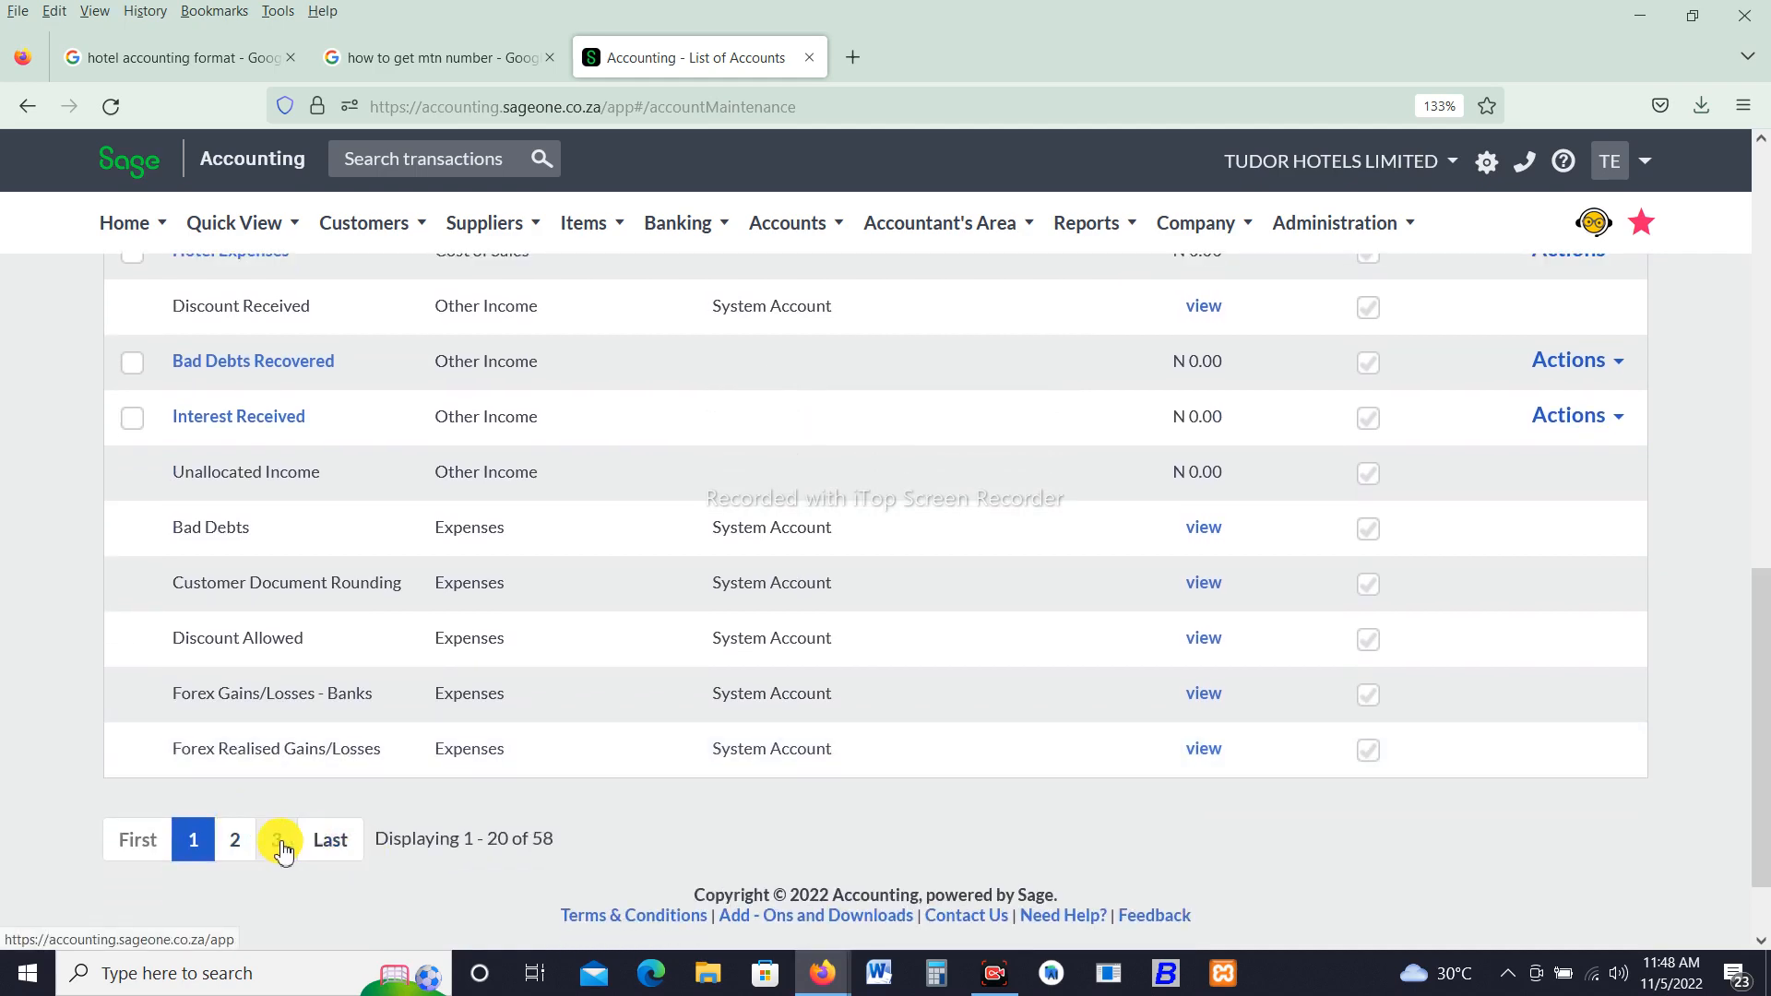
left_click(278, 840)
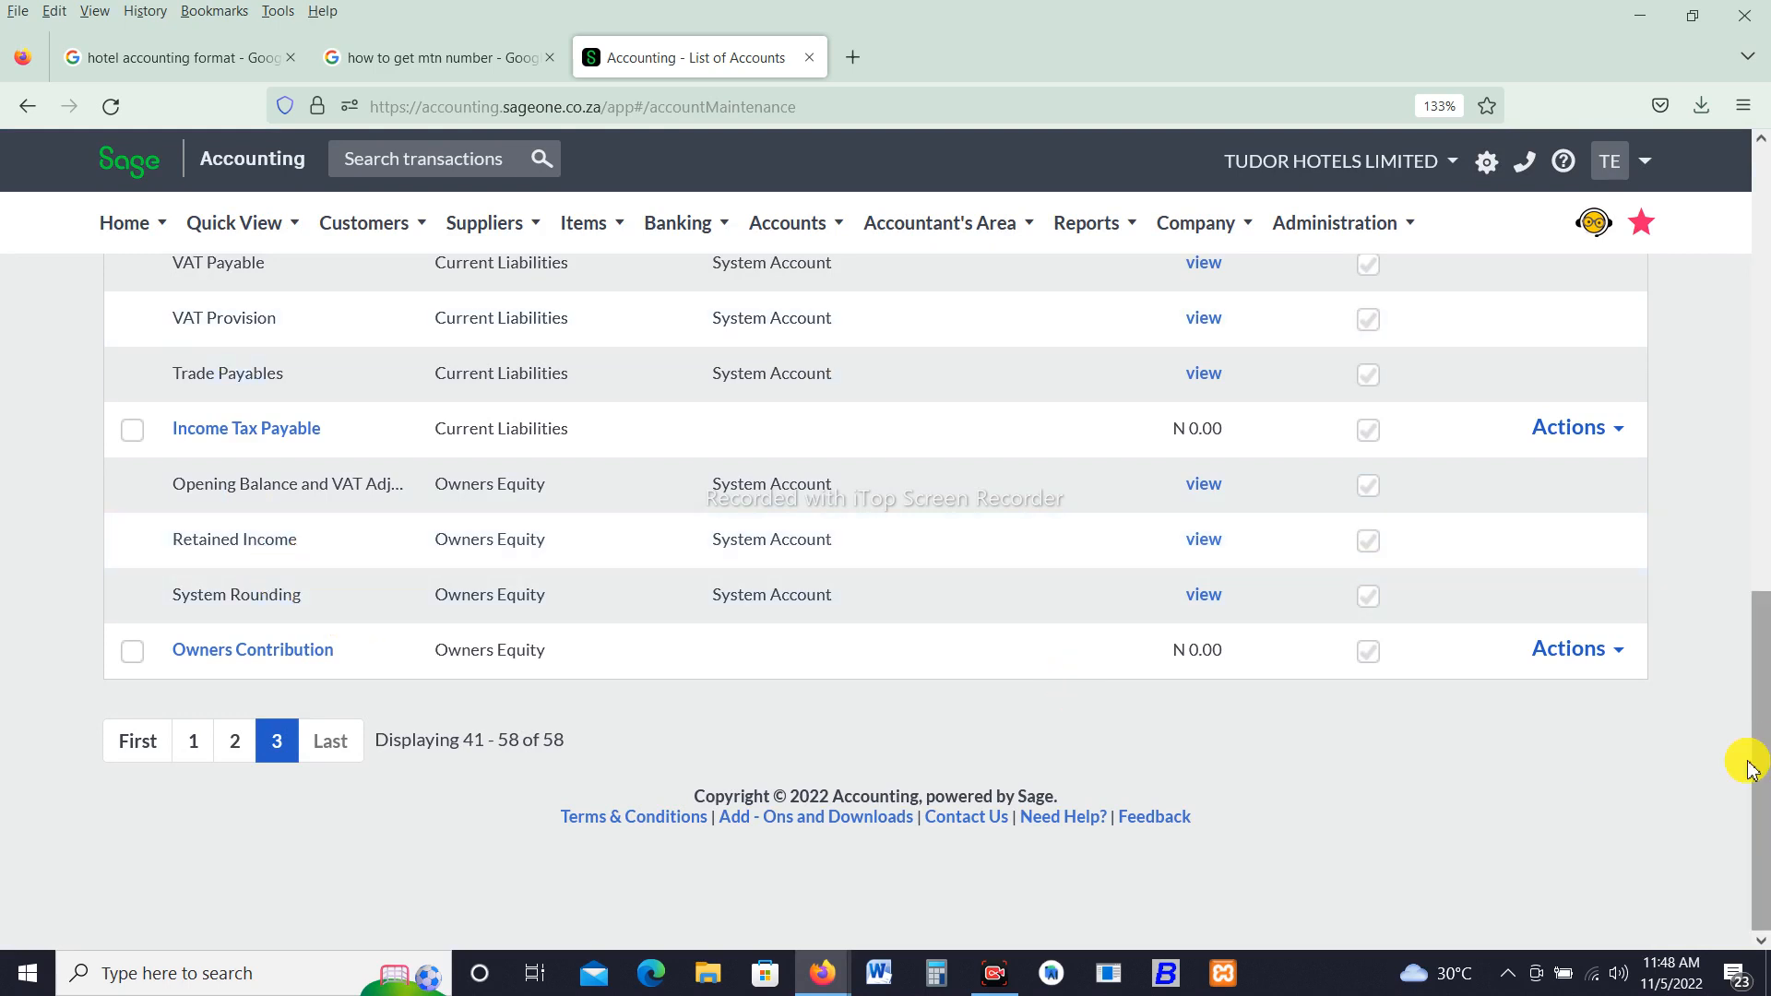
left_click_drag(1756, 765, 1762, 568)
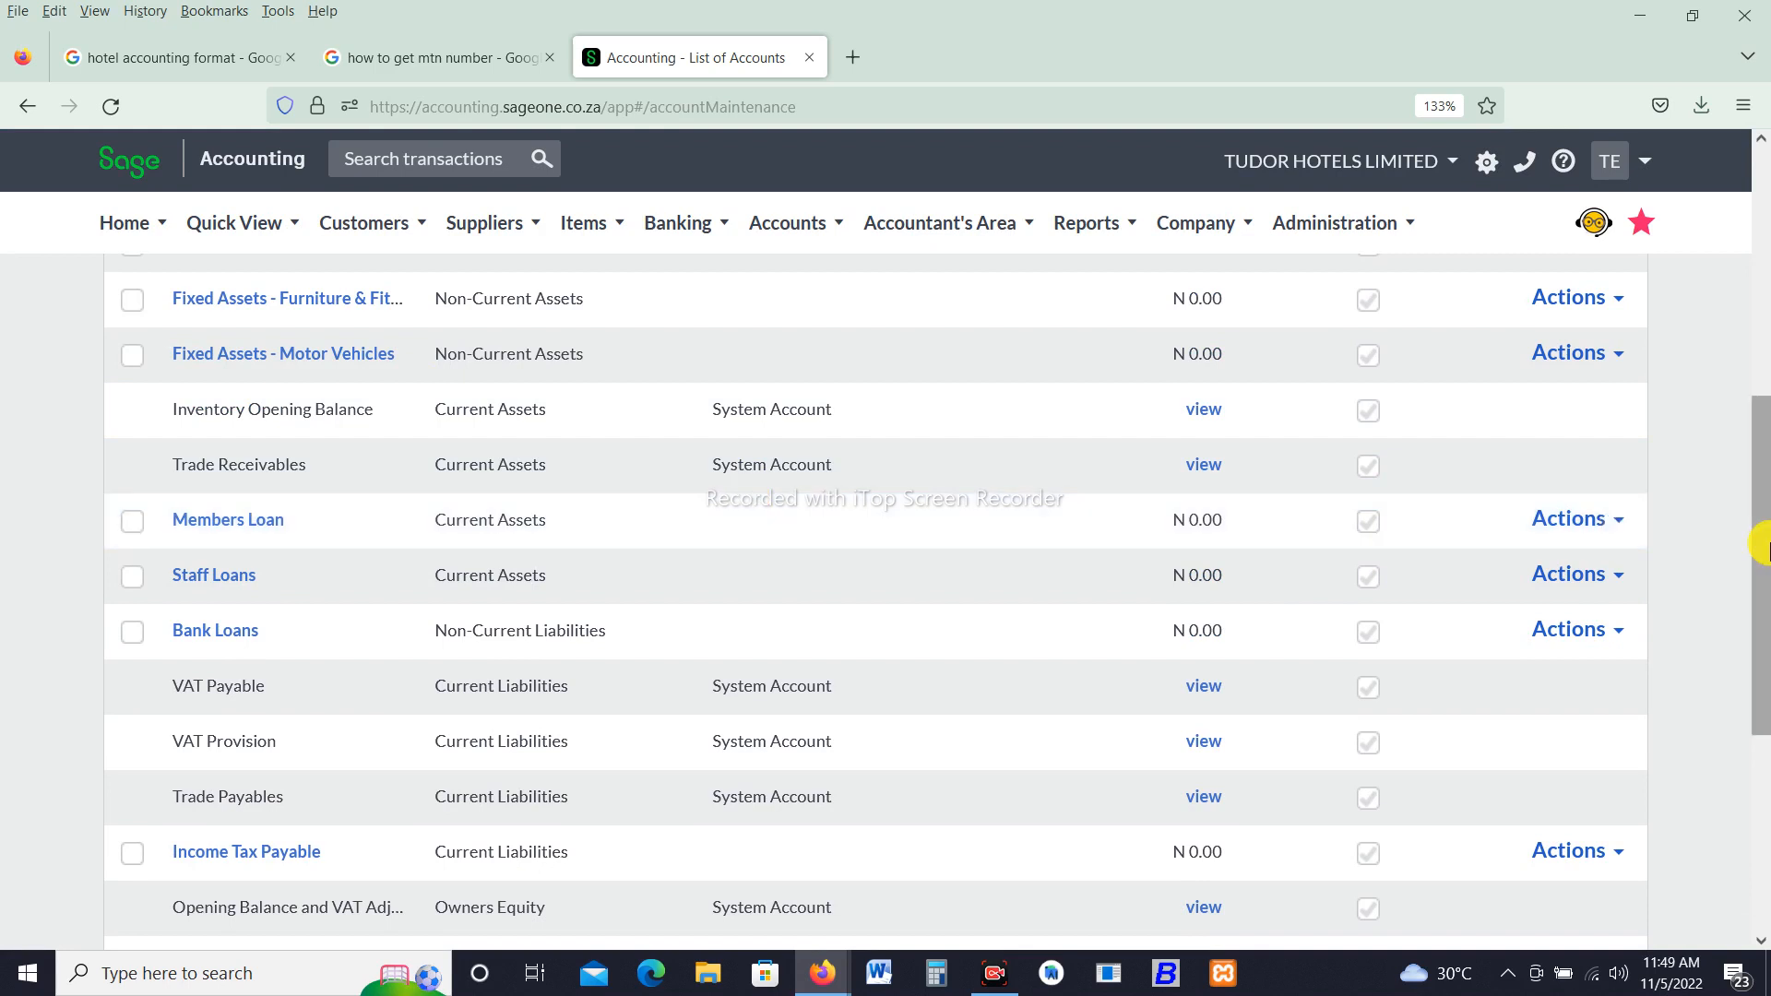
left_click_drag(1762, 546, 1762, 415)
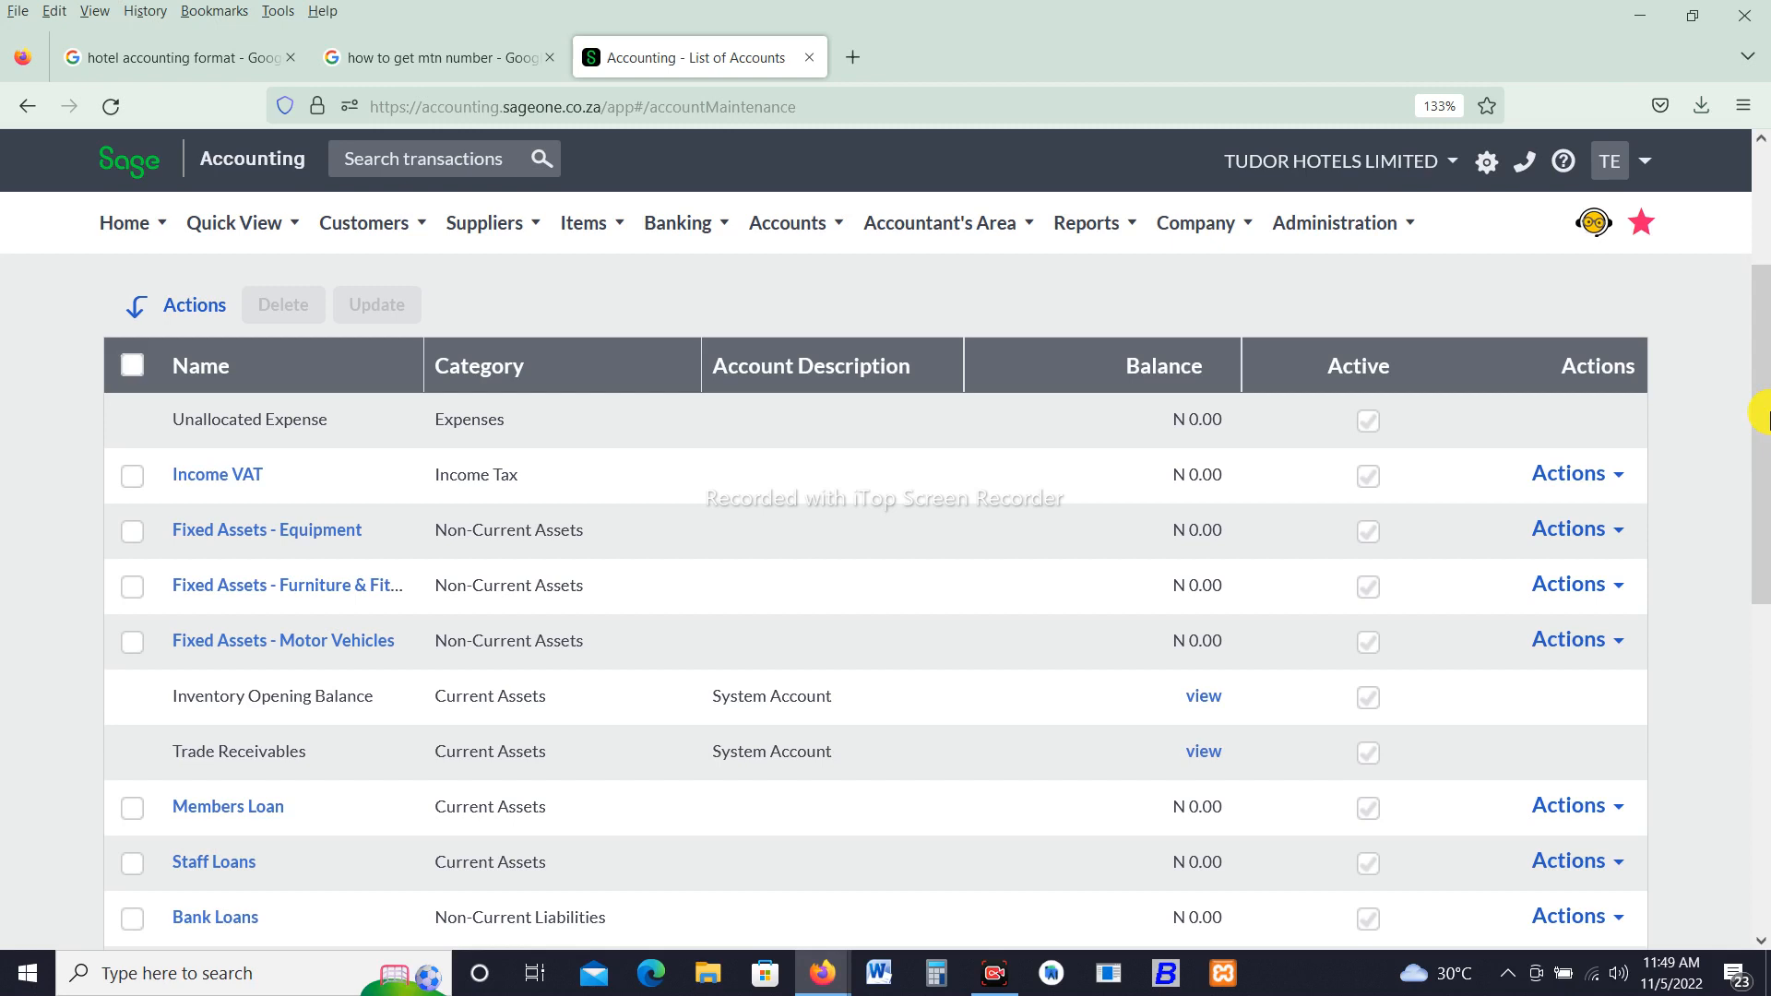
left_click_drag(1762, 387, 1762, 190)
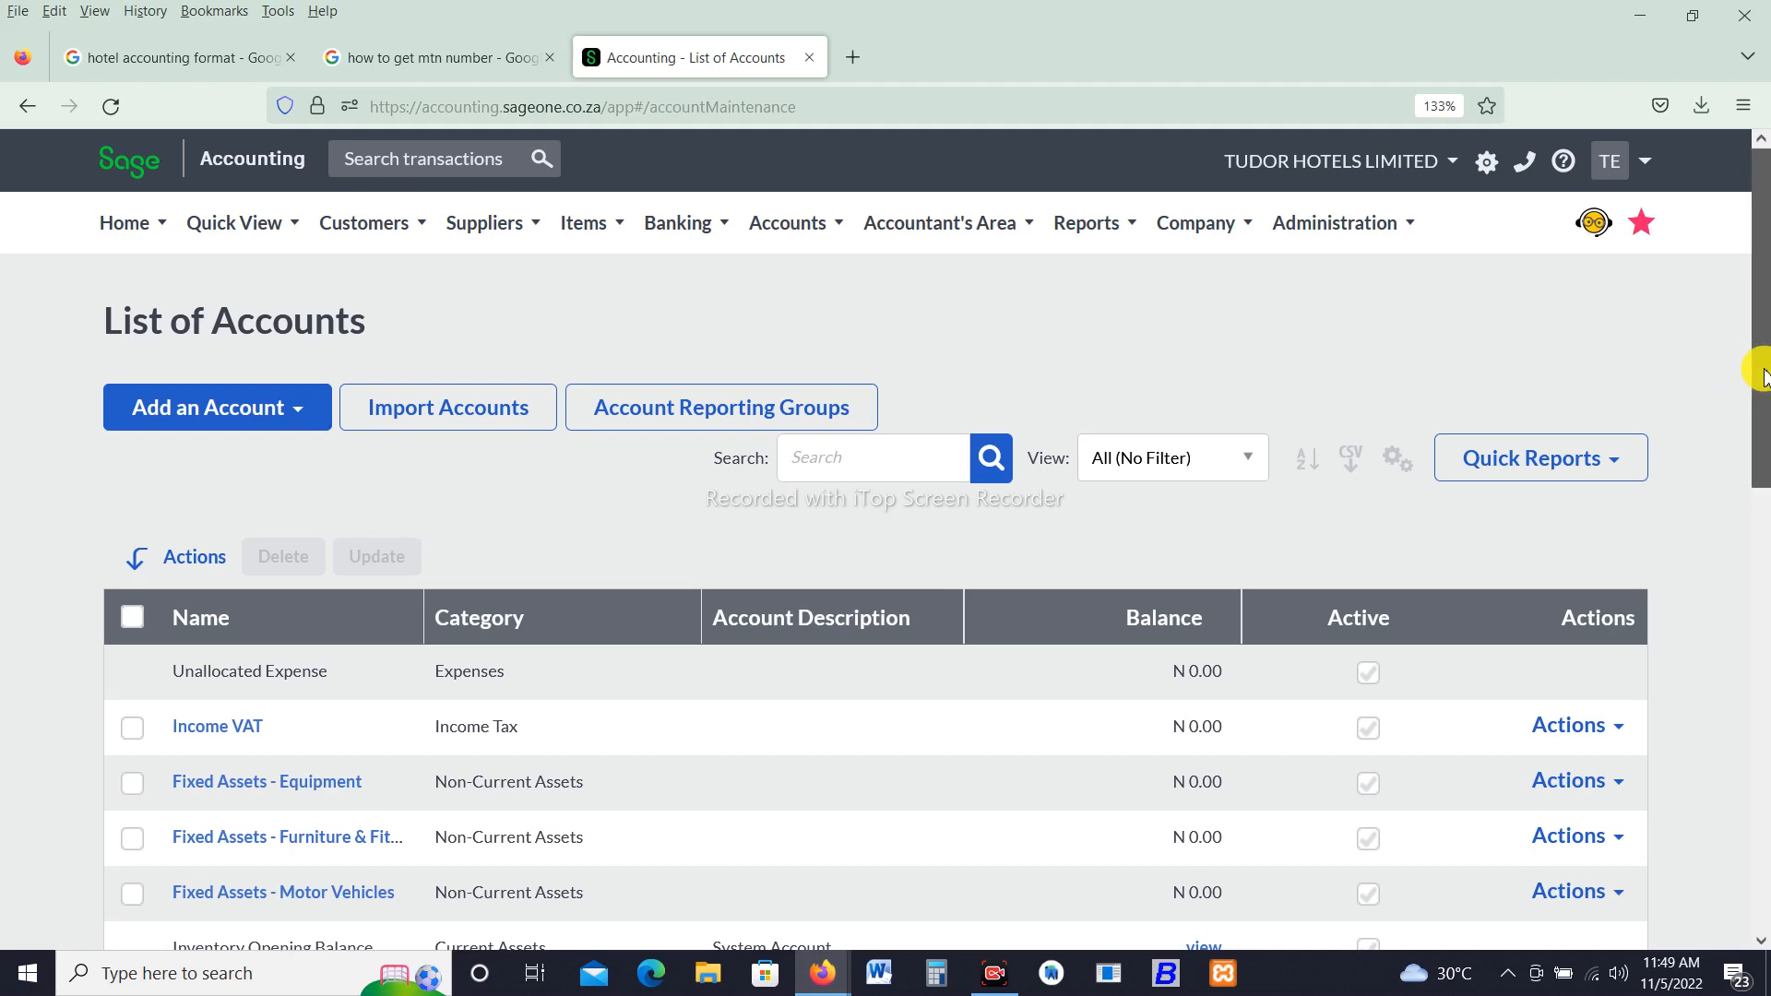
left_click_drag(1761, 376, 1764, 437)
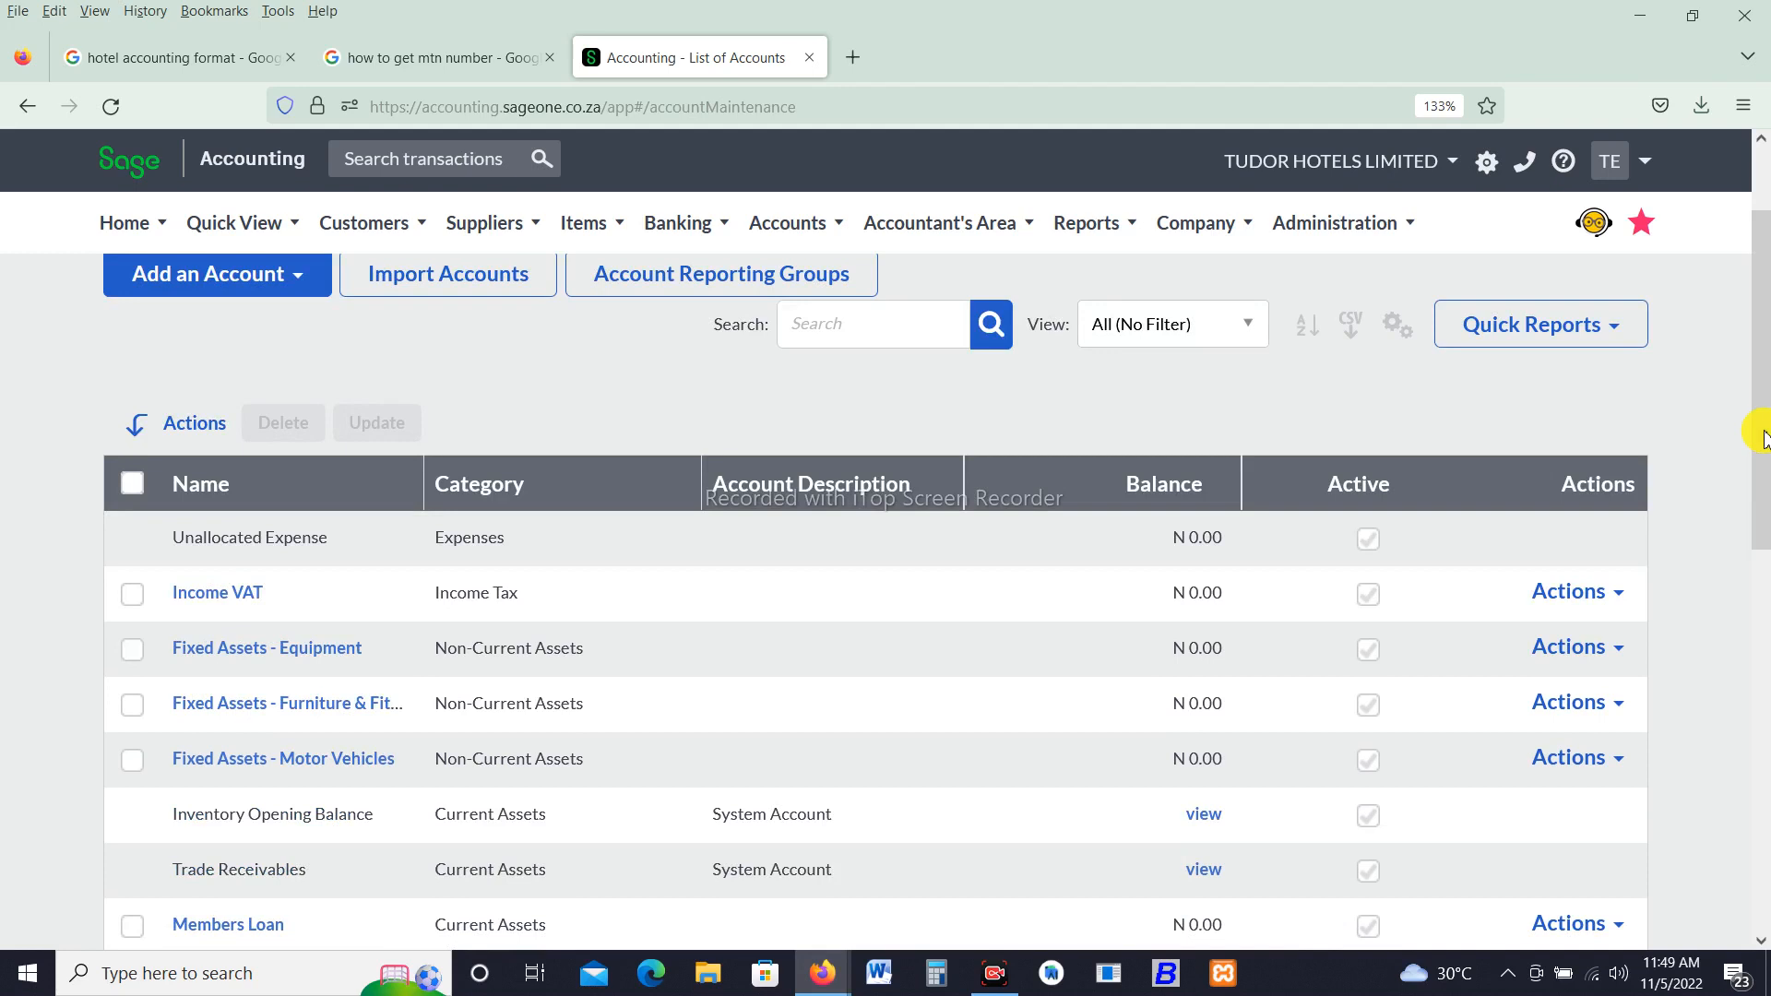